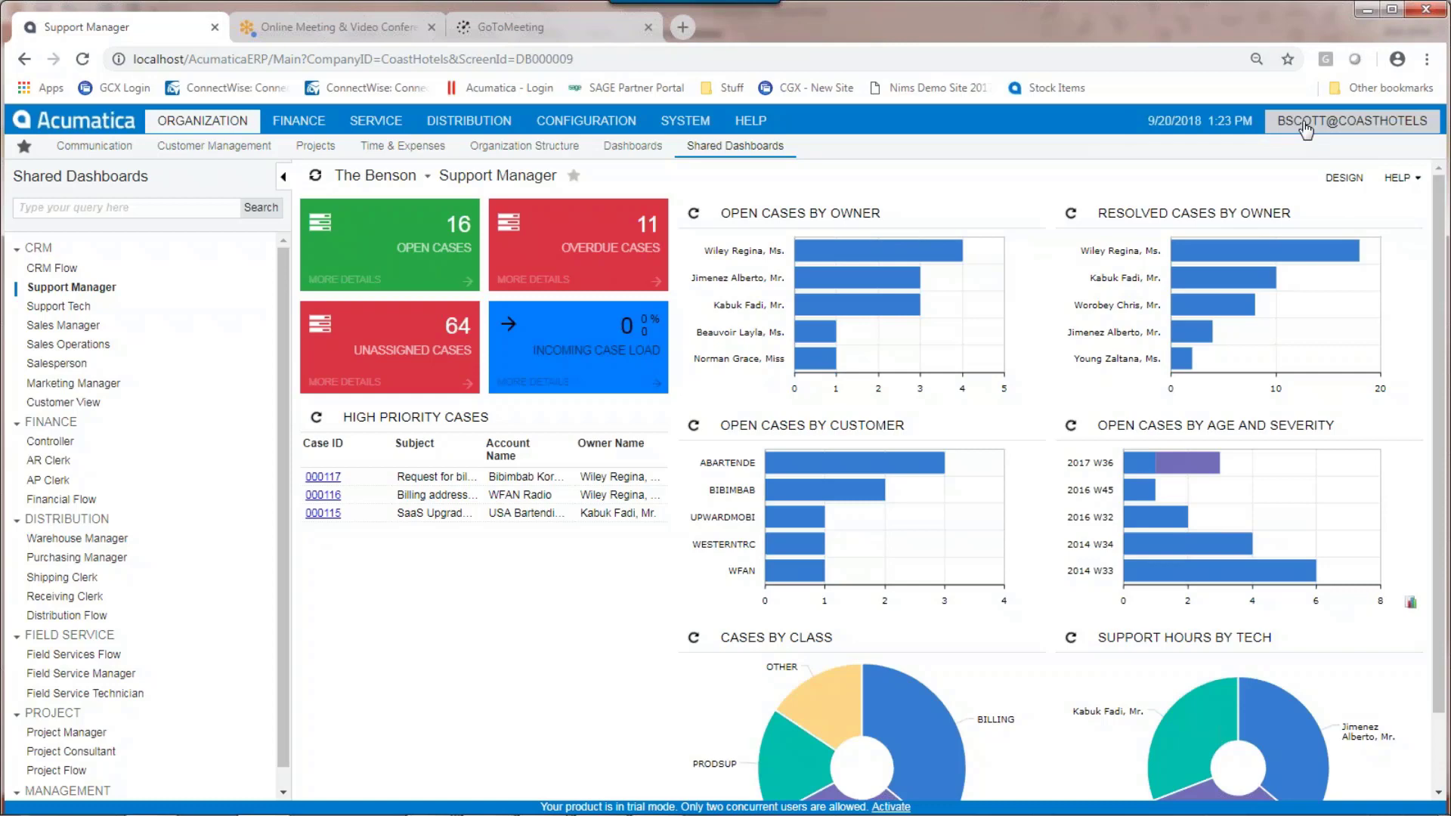
# Make the AP Clerk dashboard the saved home page in User Profile, then sign out.
pyautogui.click(1307, 125)
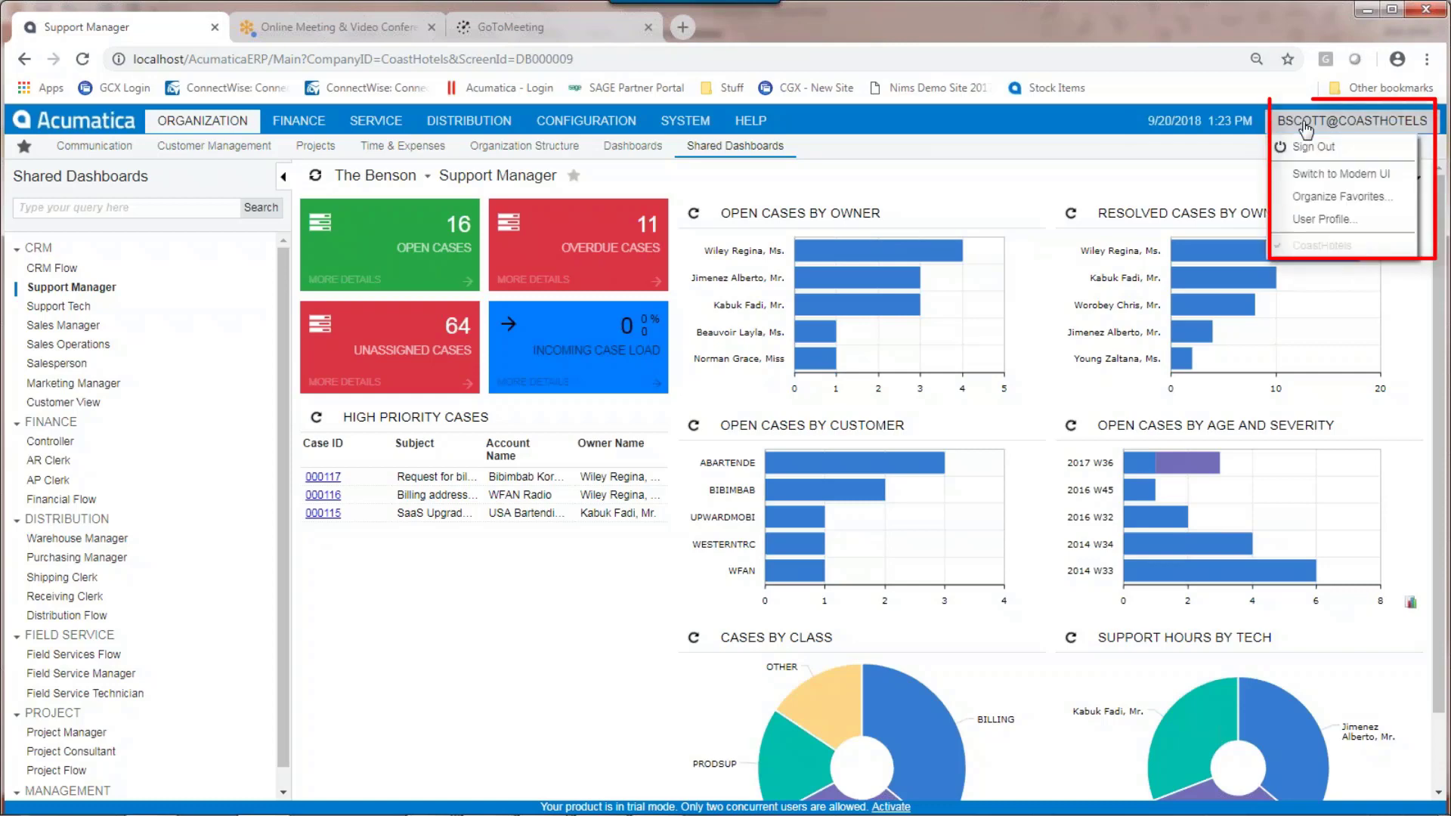
pyautogui.click(1327, 225)
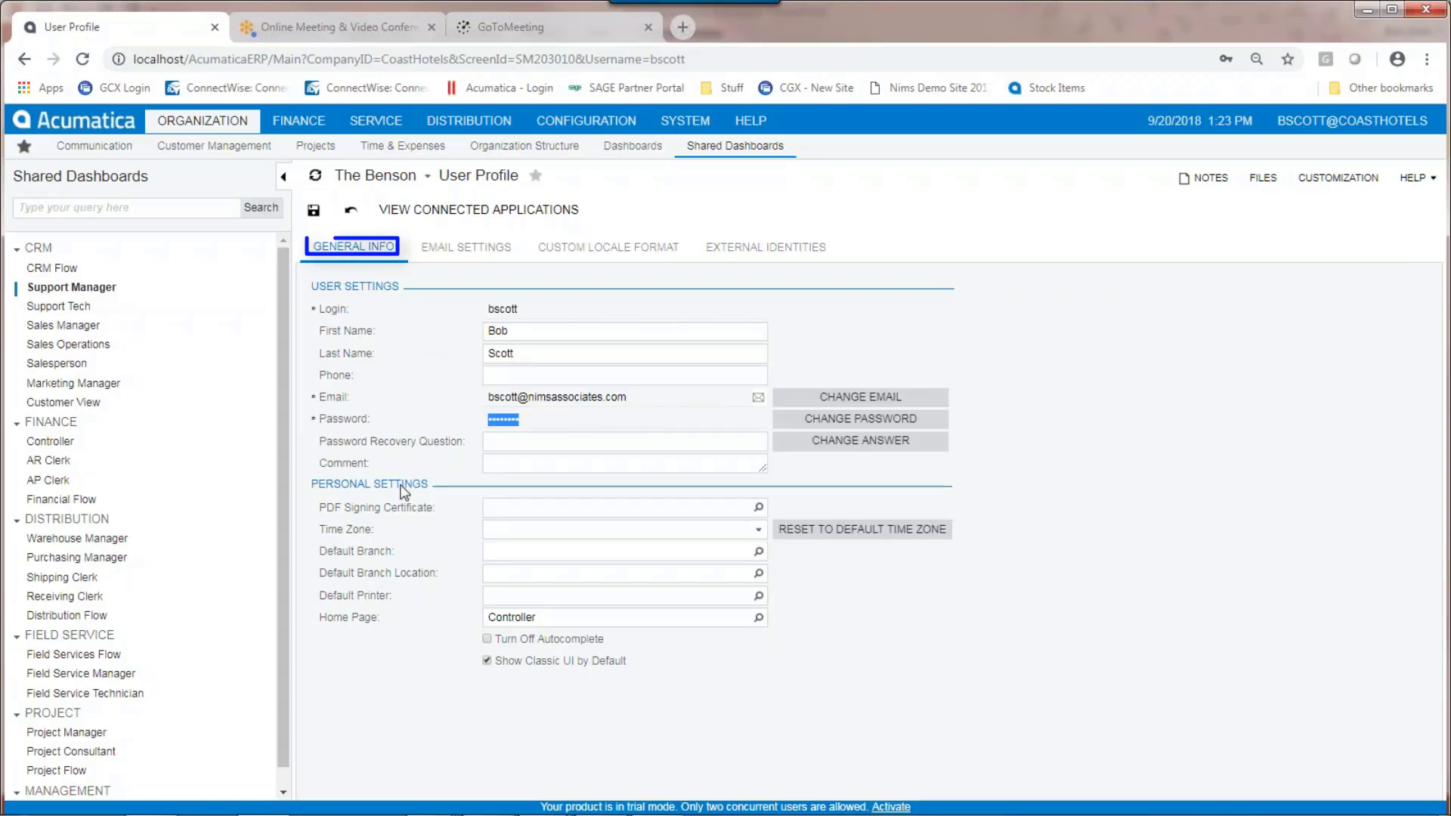
pyautogui.click(758, 618)
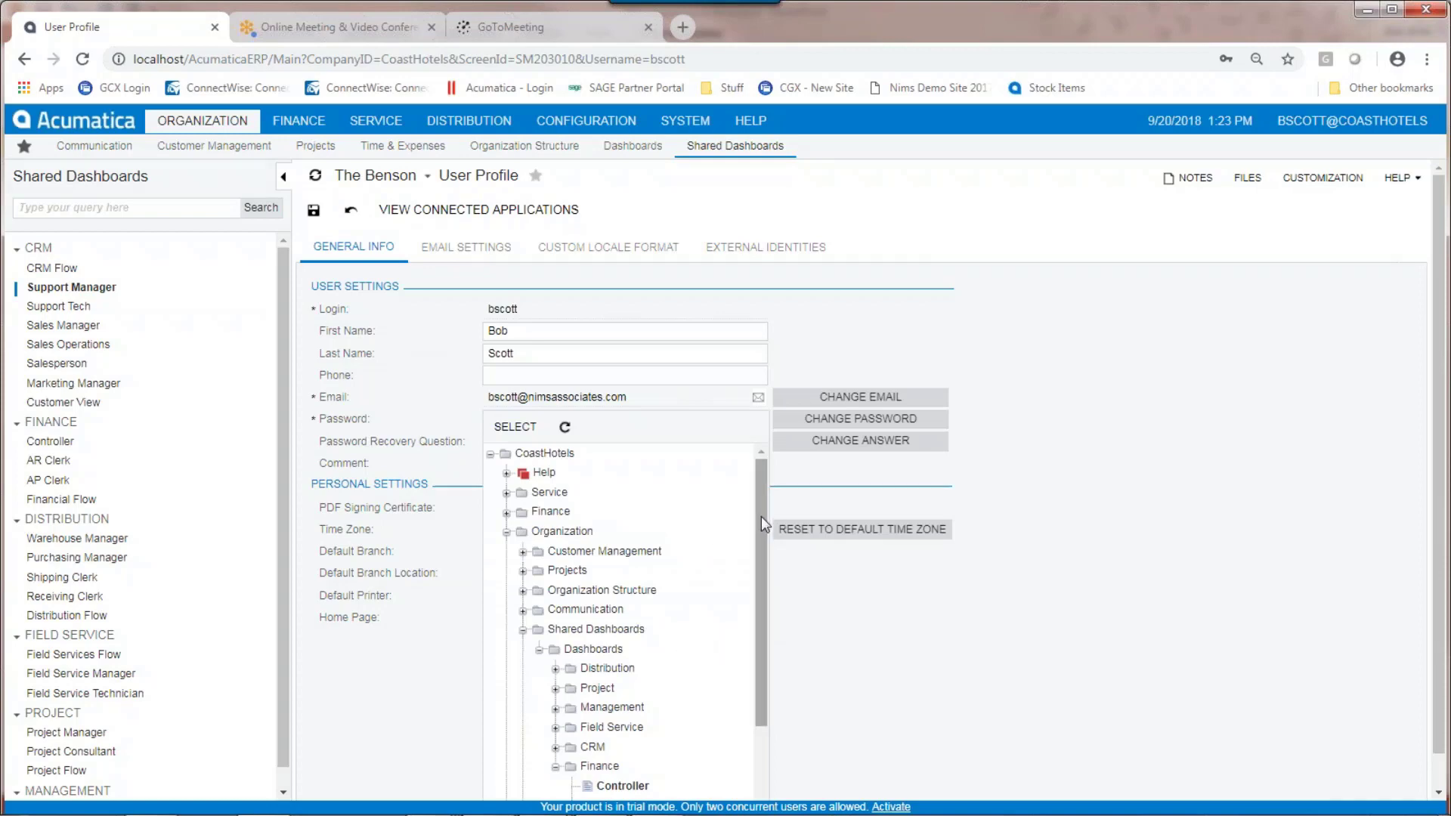
pyautogui.moveTo(760, 516); pyautogui.dragTo(757, 600)
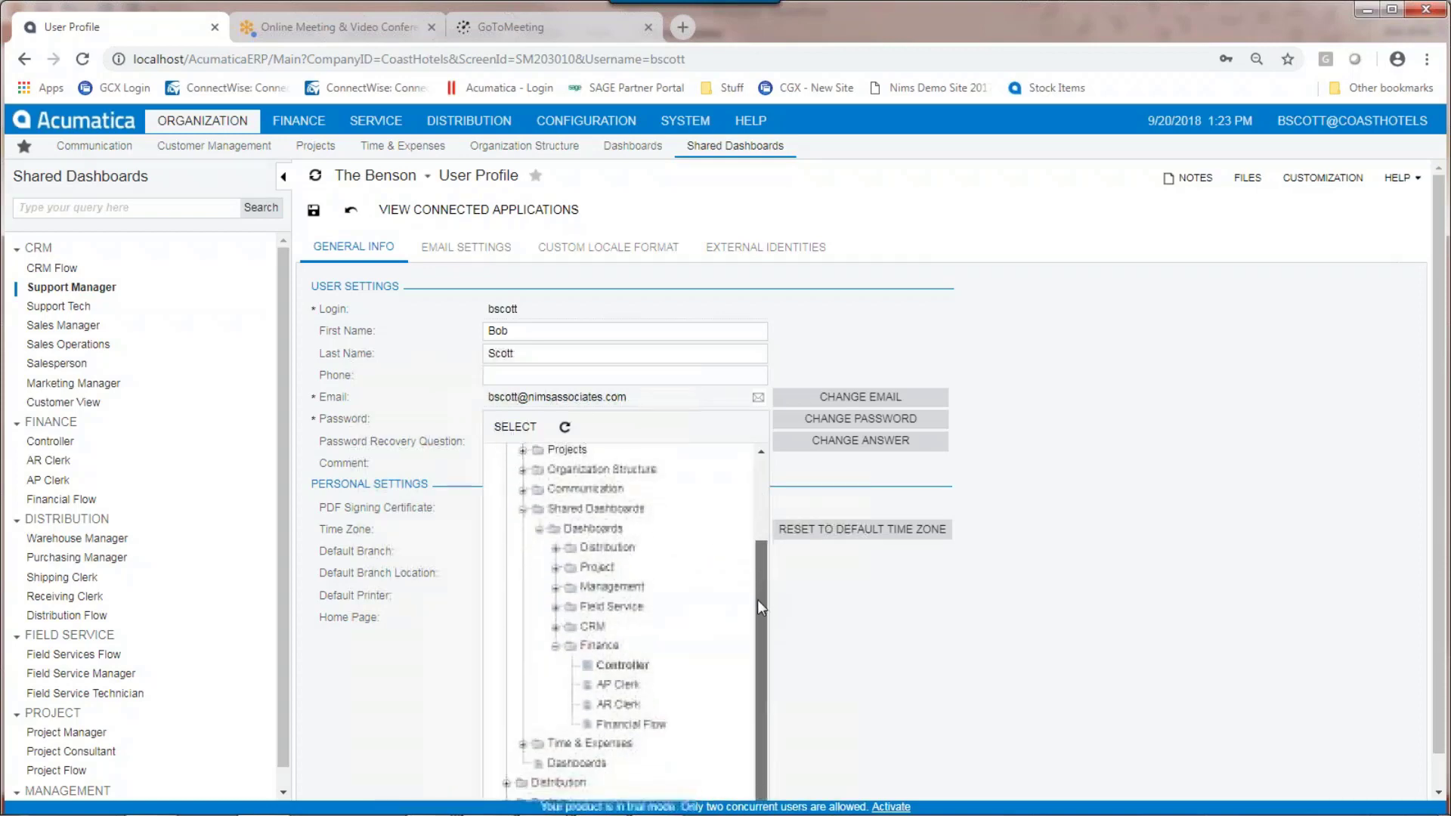
pyautogui.click(620, 683)
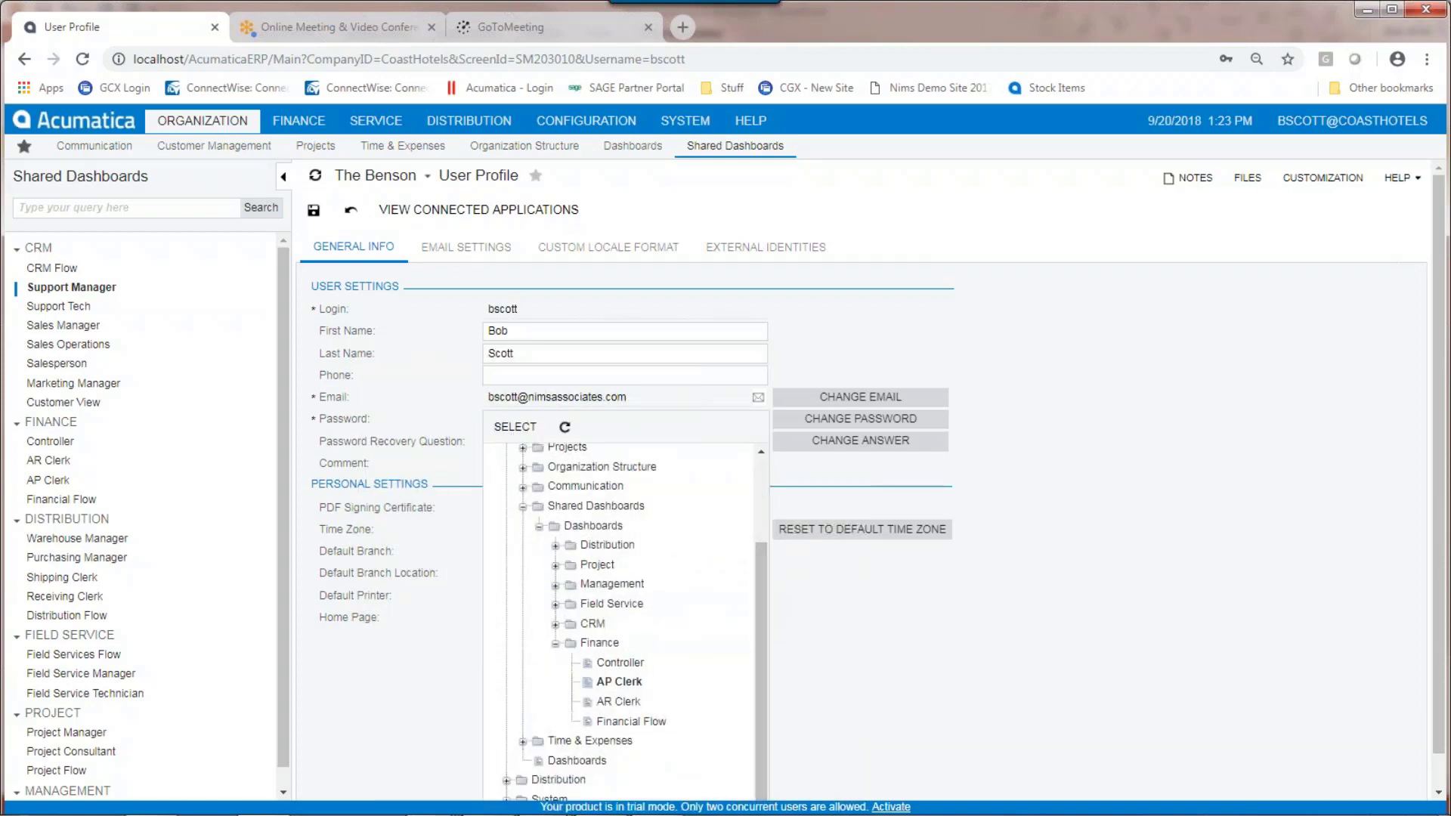
pyautogui.doubleClick(620, 683)
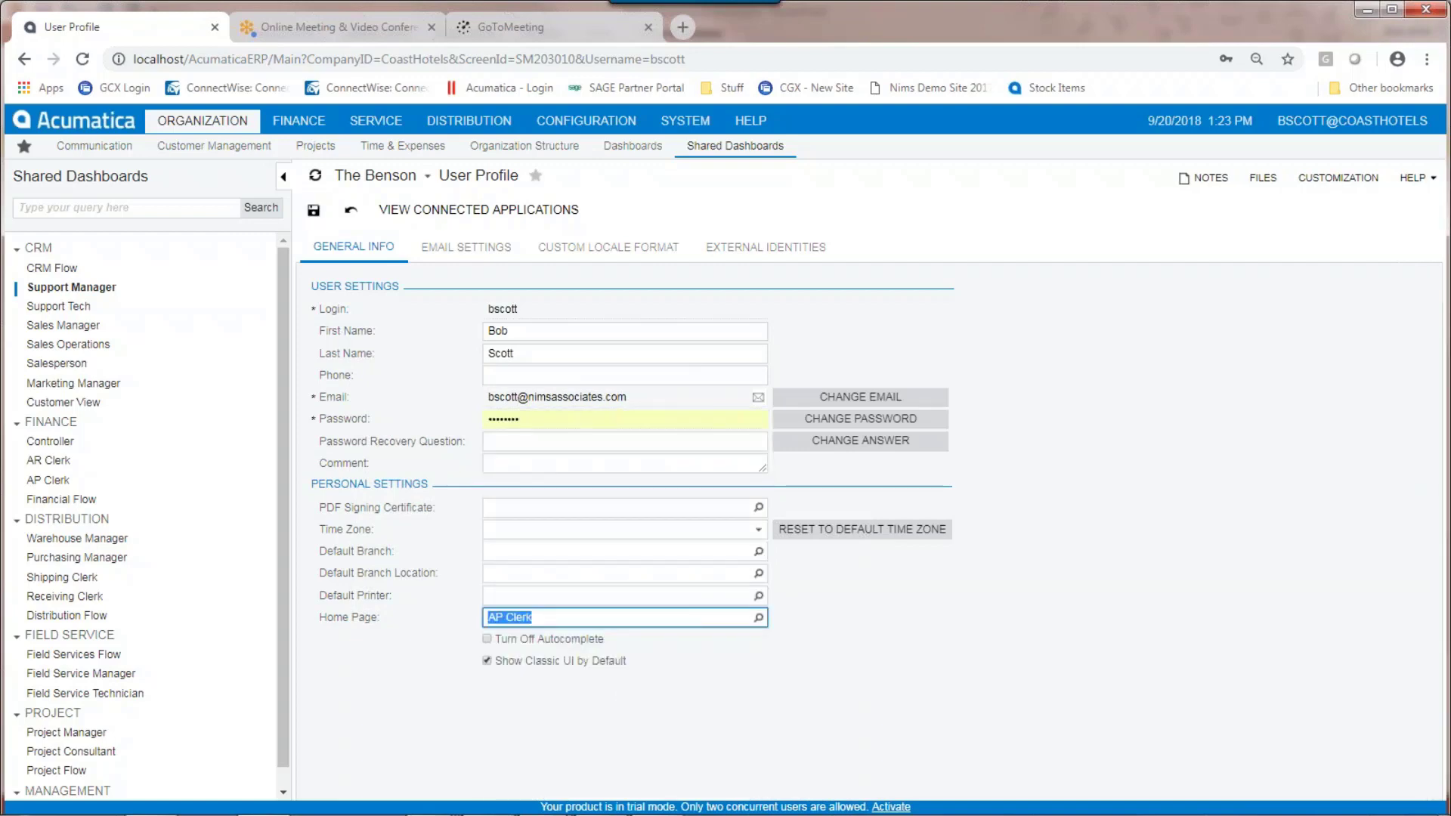
pyautogui.hotkey('ctrl', 's')
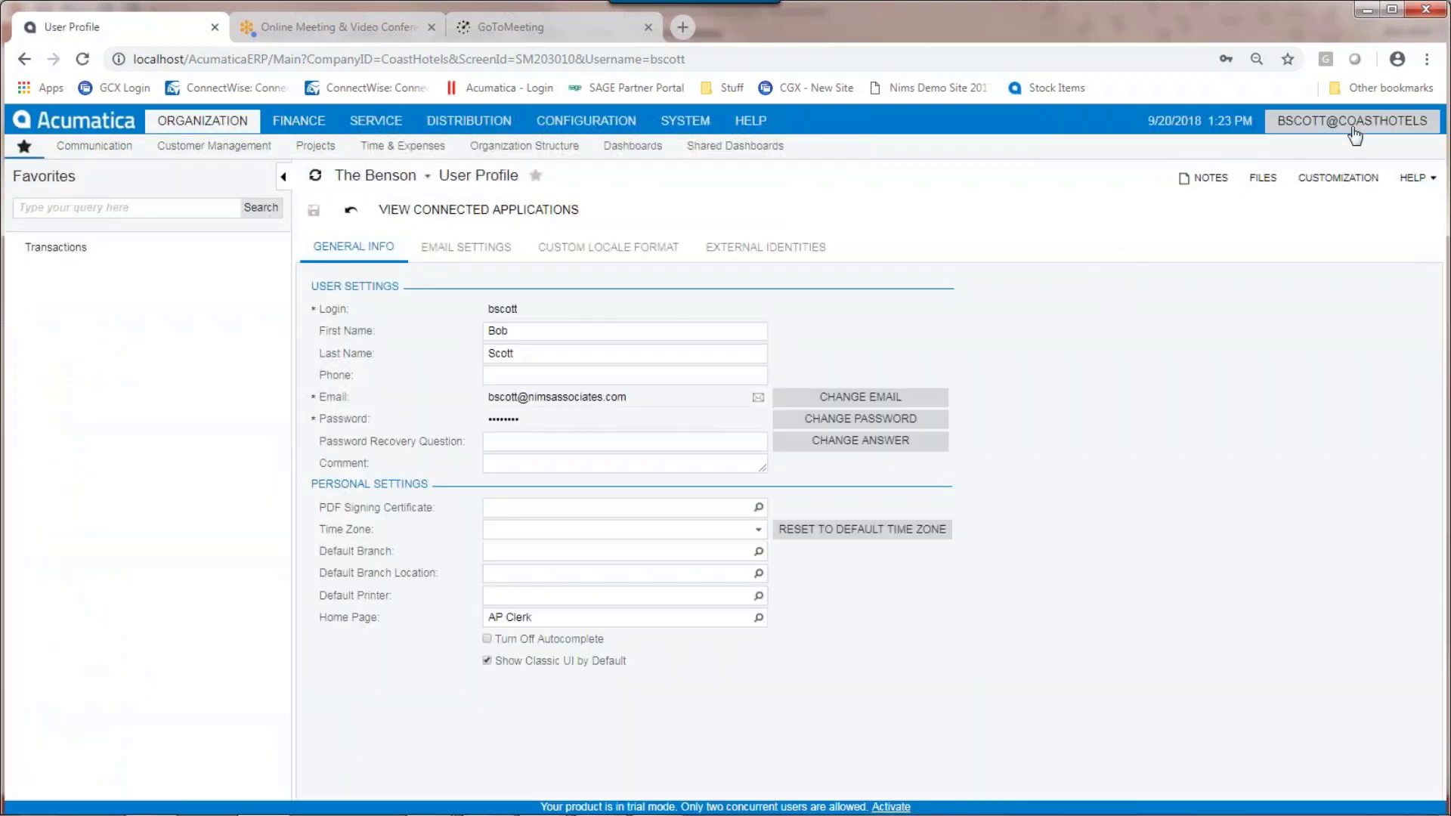
pyautogui.click(1353, 135)
pyautogui.click(1343, 153)
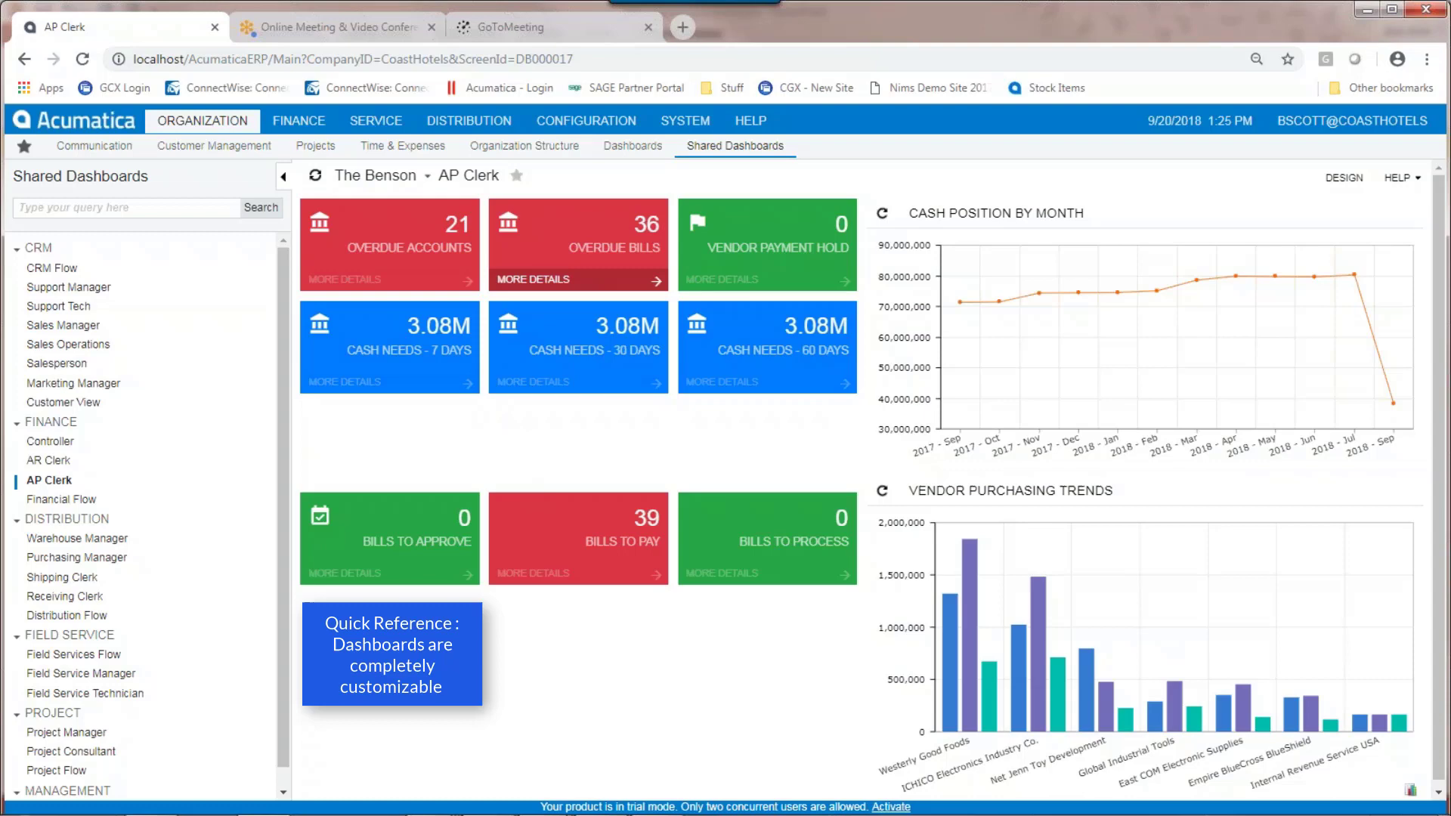
pyautogui.click(415, 230)
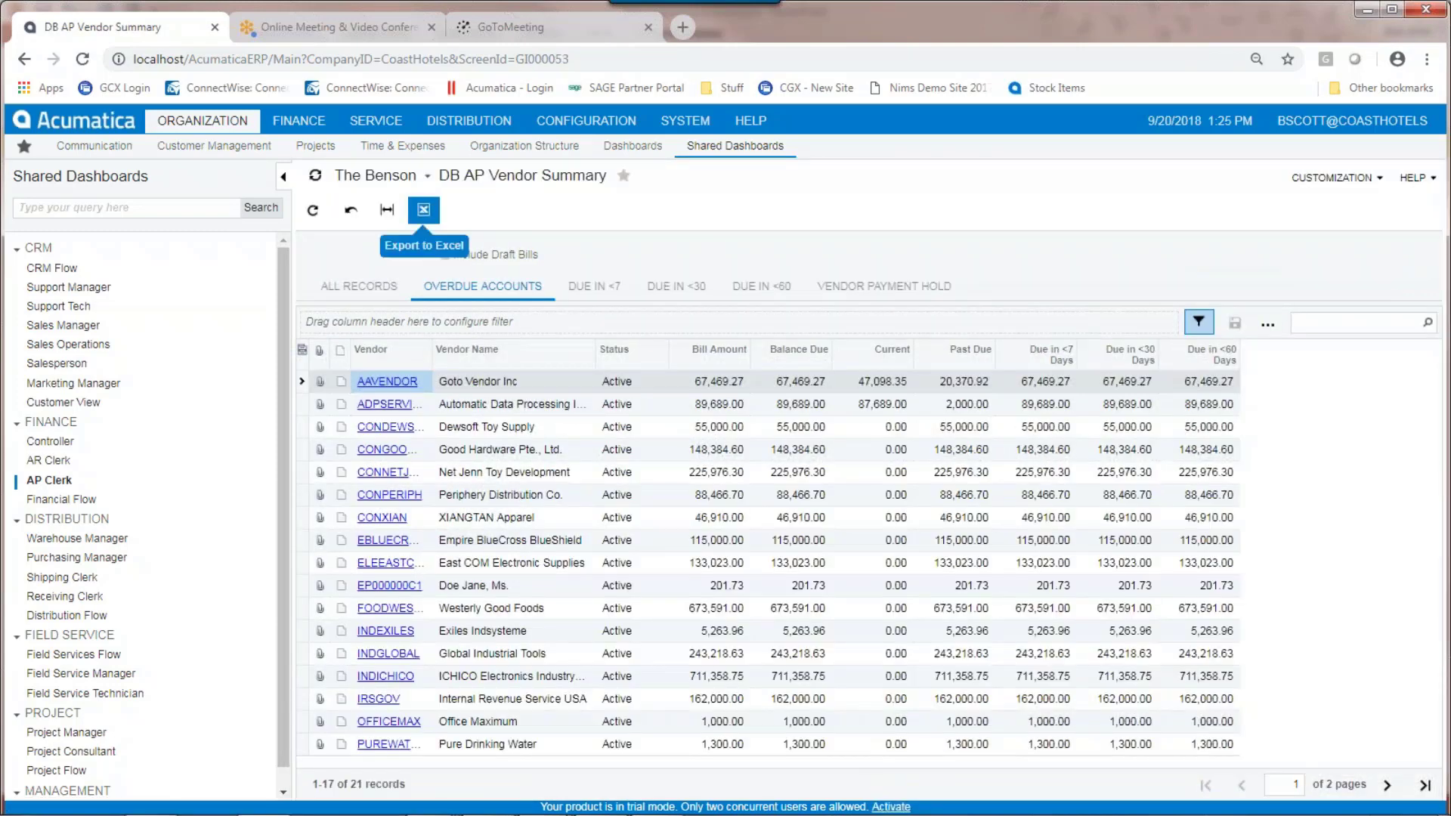
pyautogui.click(24, 59)
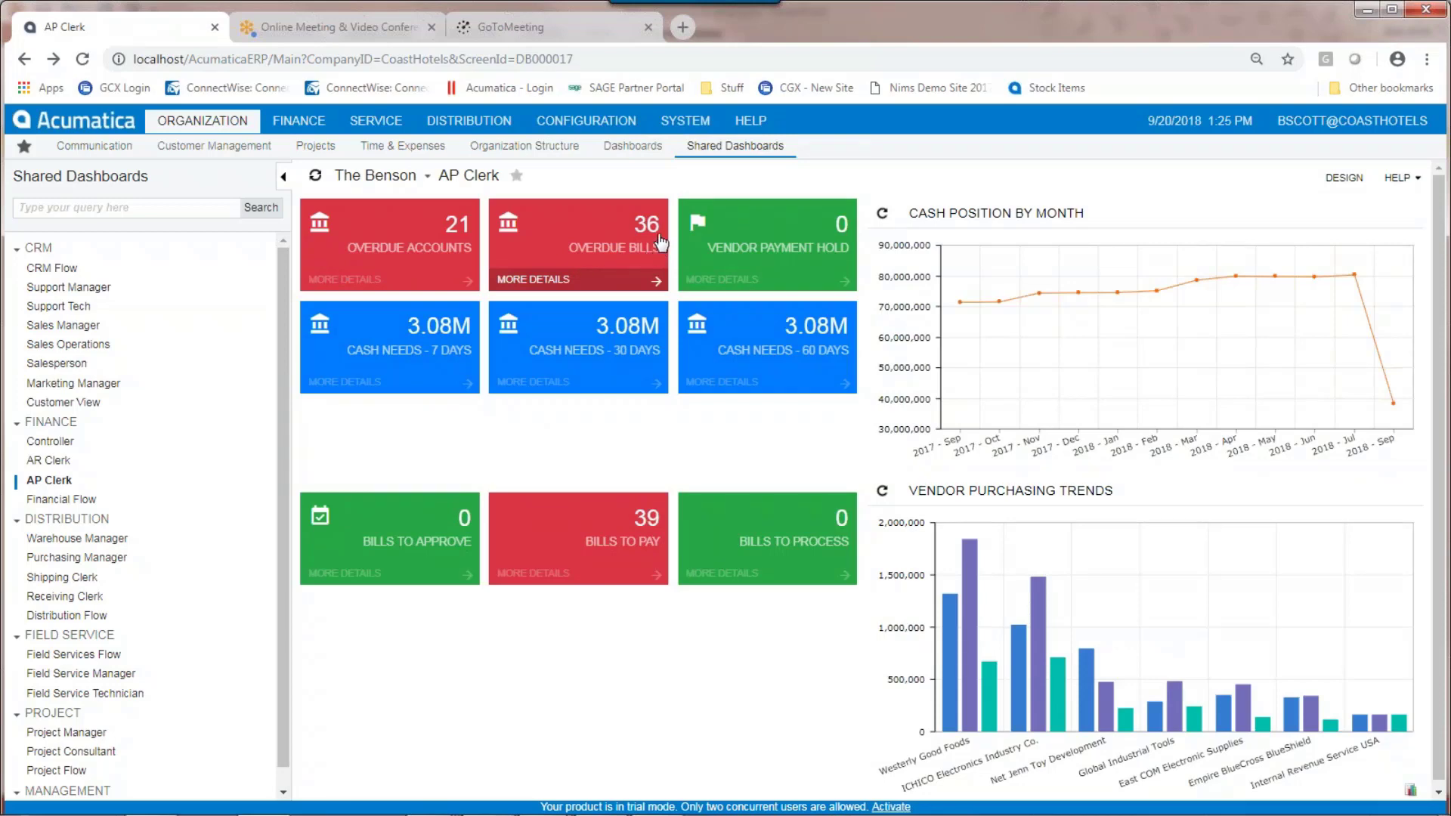
pyautogui.click(629, 276)
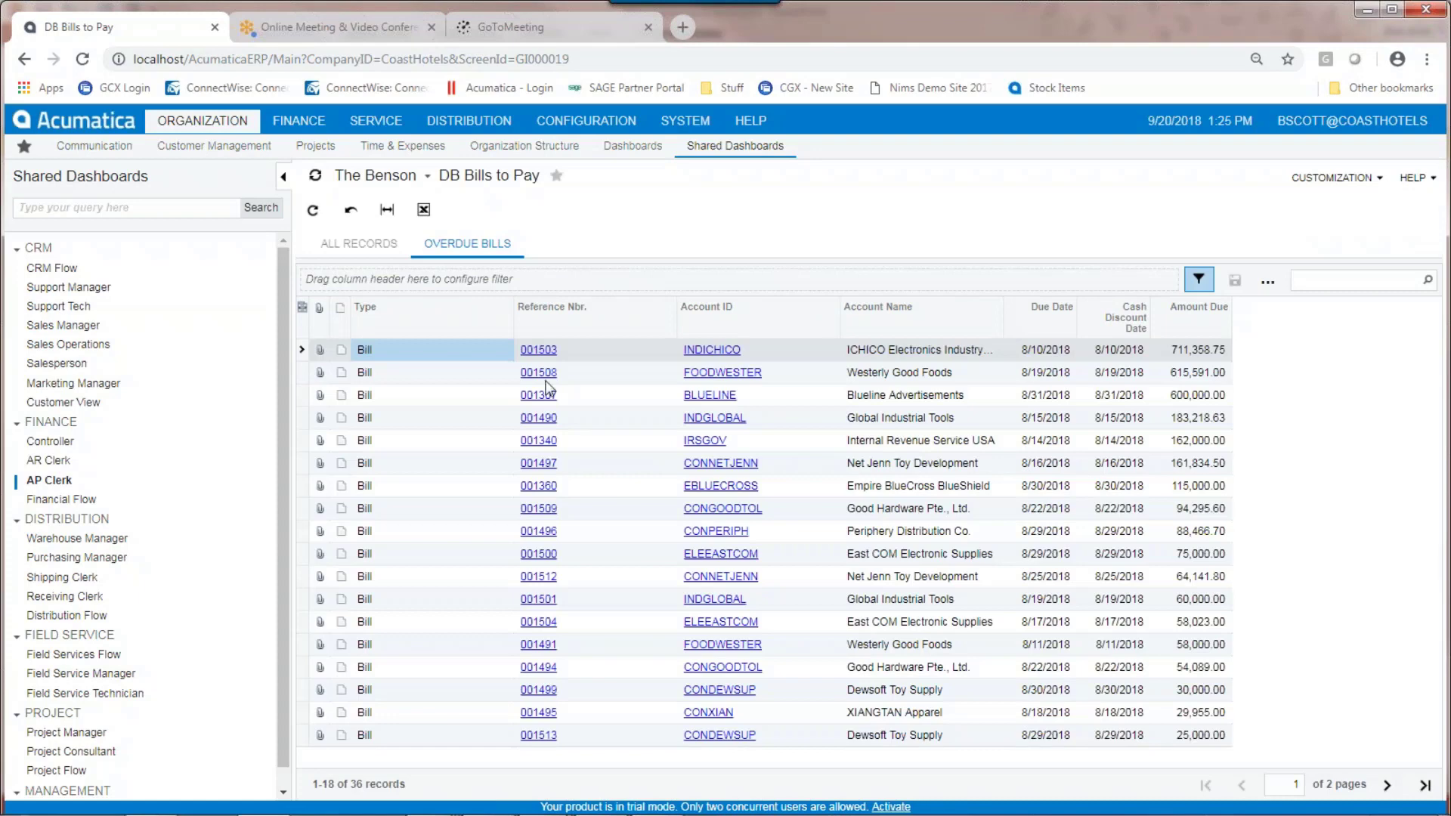
pyautogui.click(25, 60)
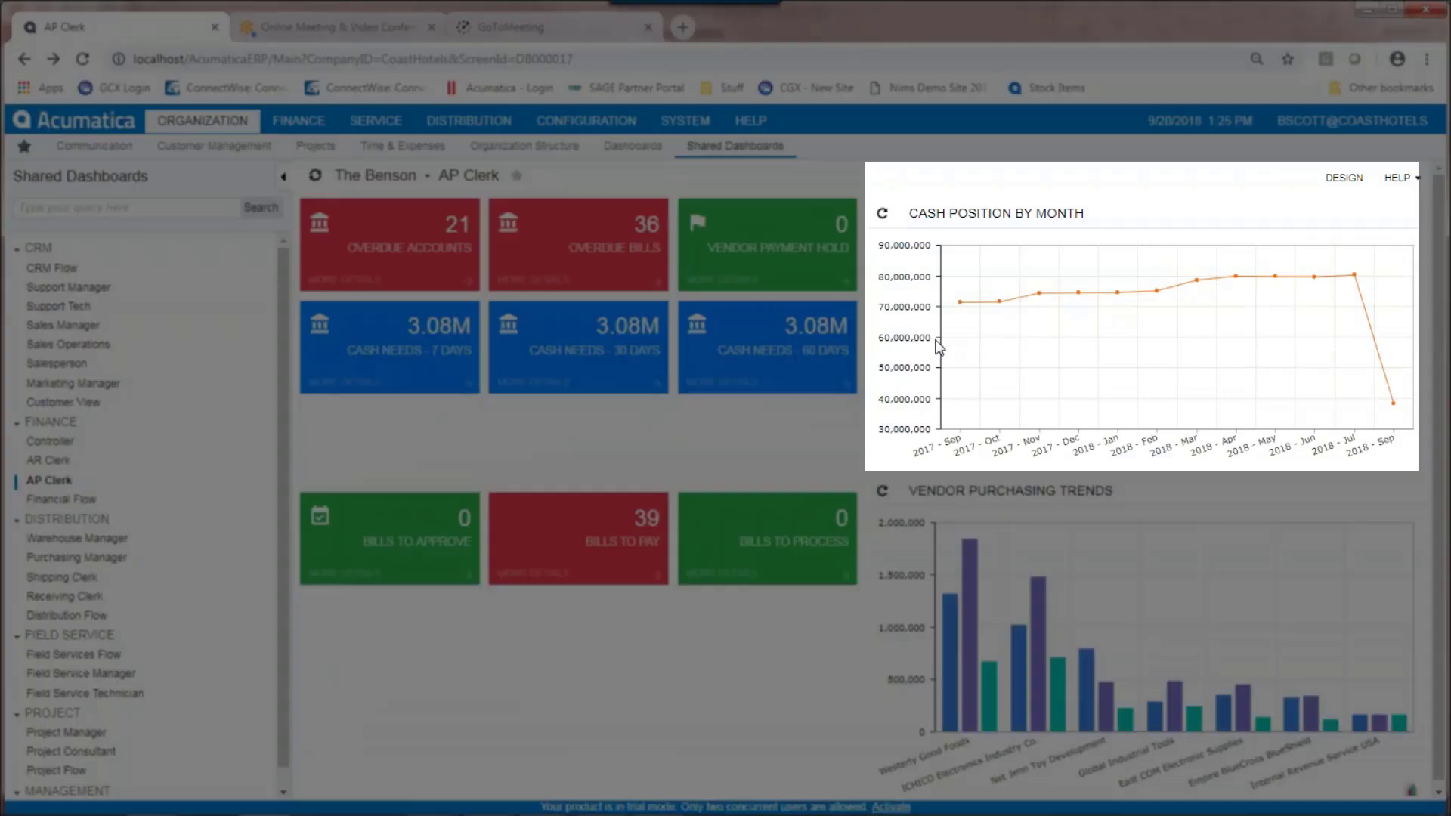
pyautogui.moveTo(1089, 306)
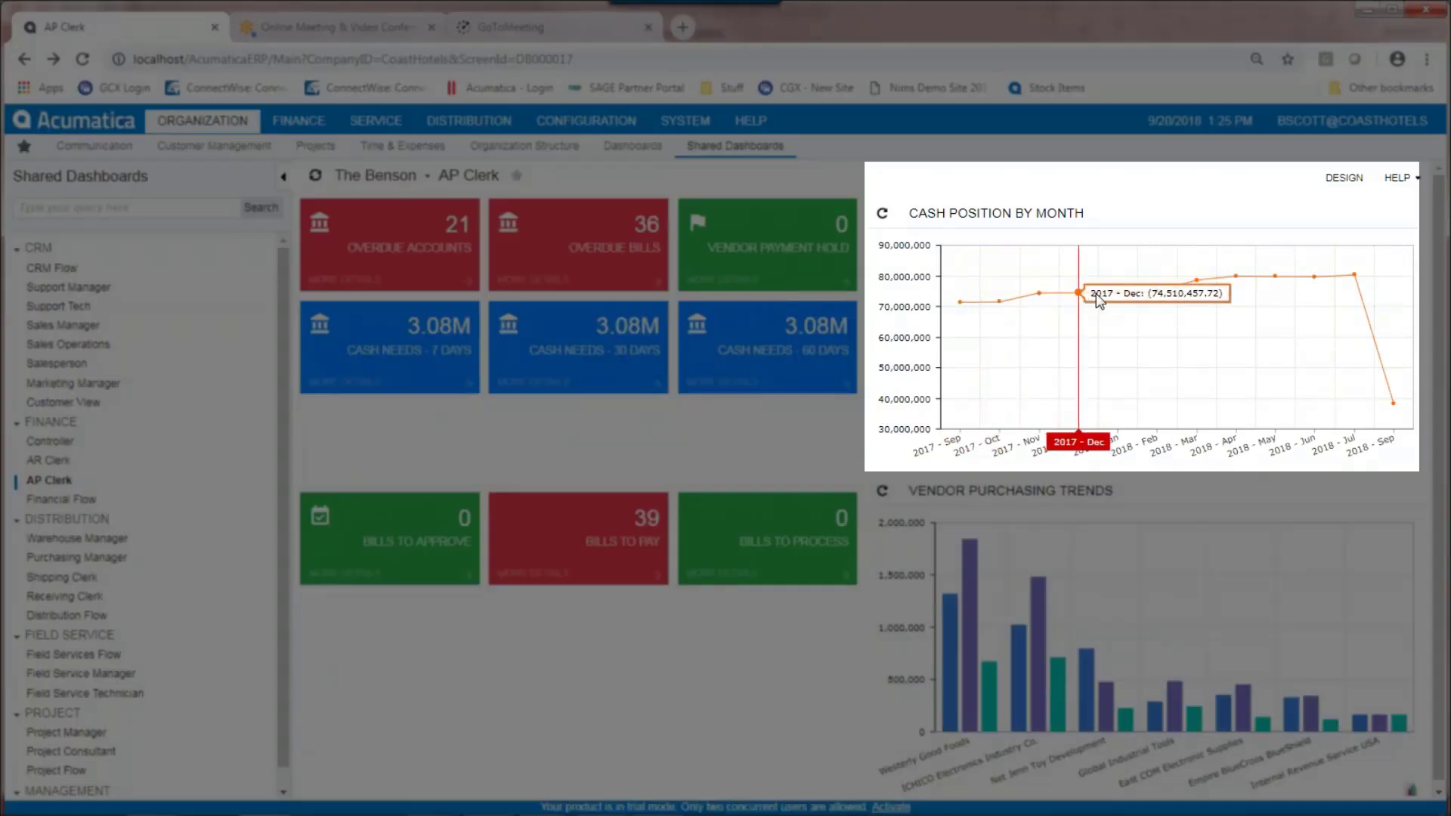
pyautogui.moveTo(1162, 299)
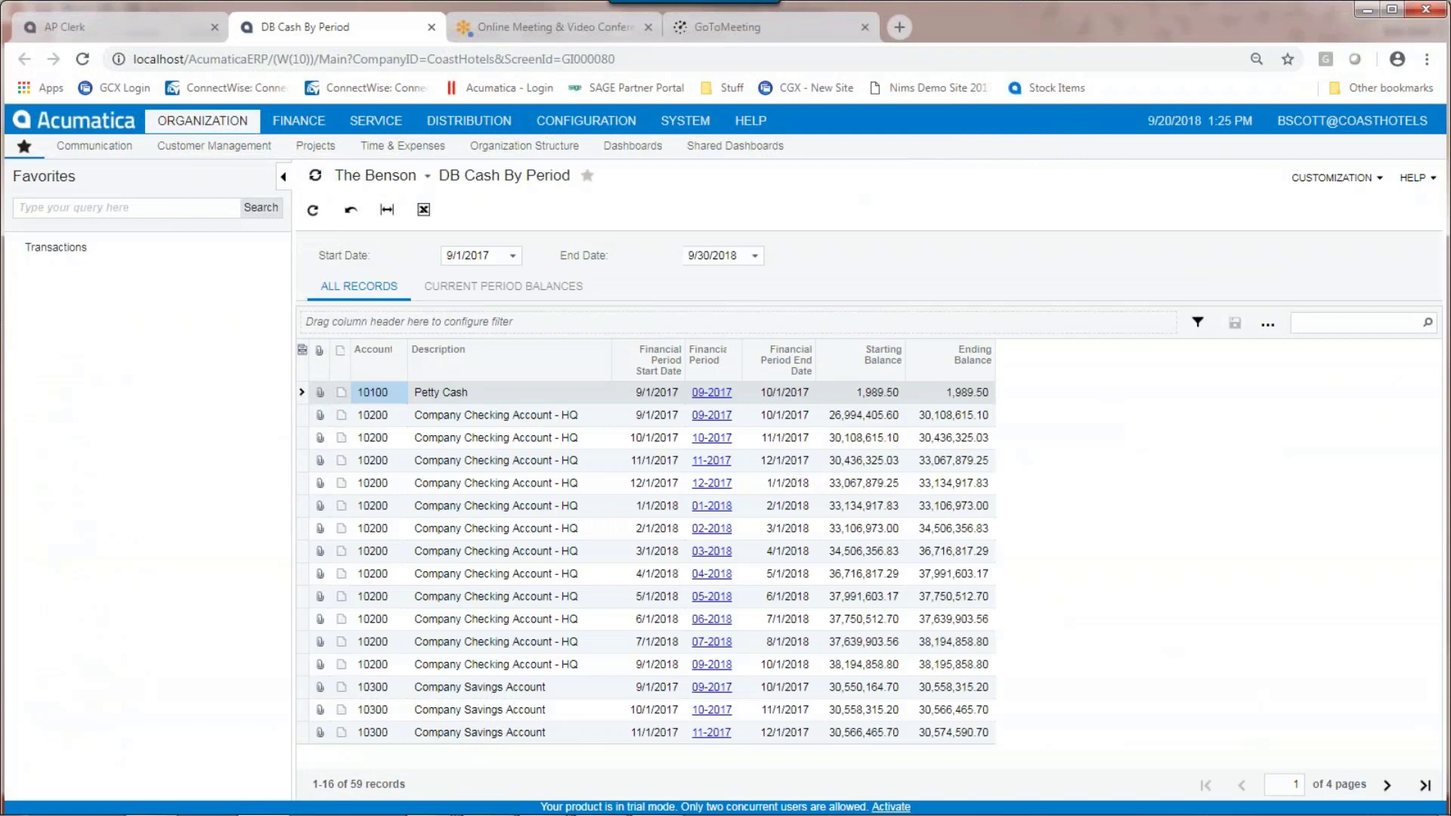
pyautogui.click(430, 28)
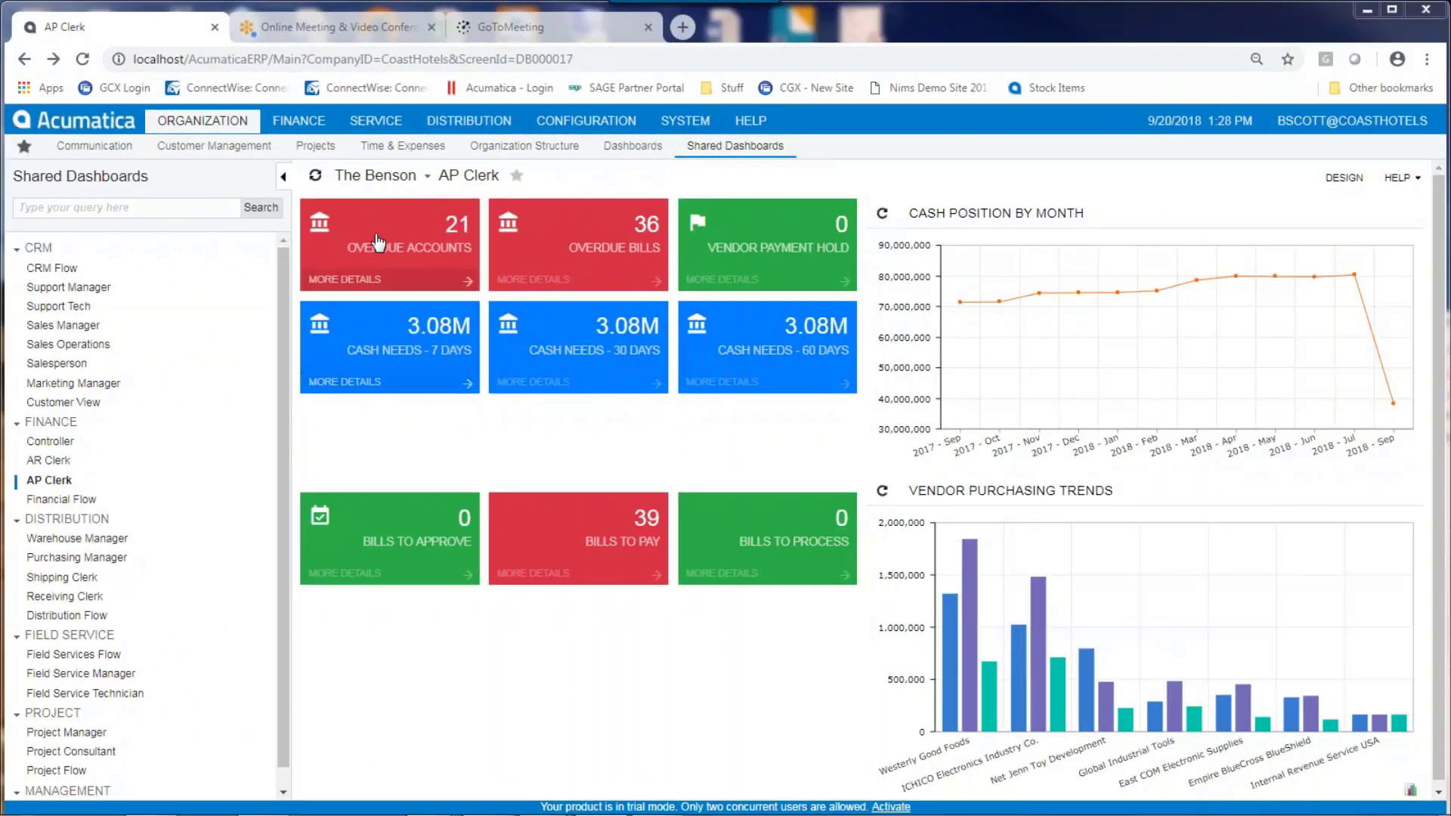
pyautogui.moveTo(1068, 293)
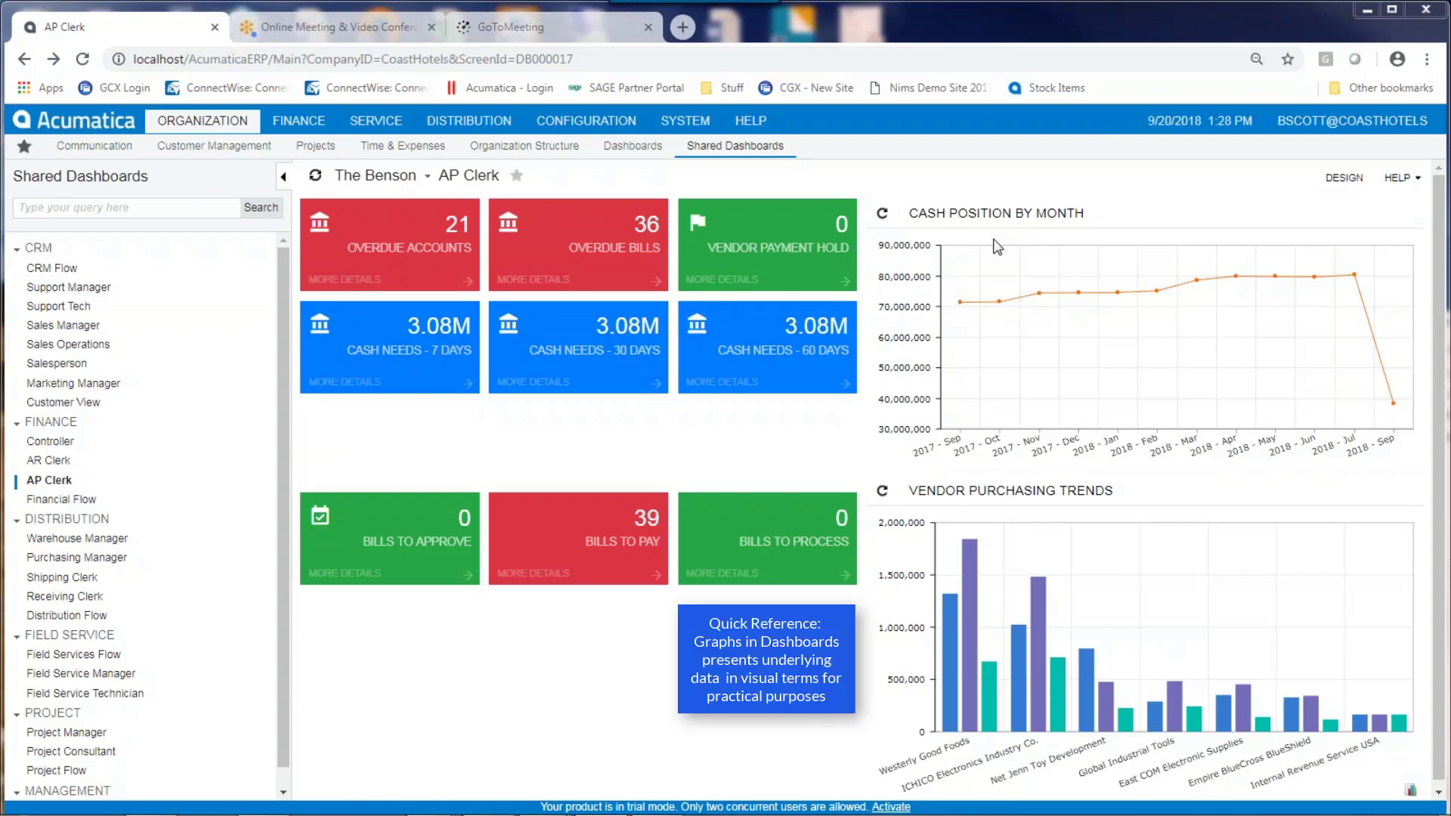
pyautogui.moveTo(985, 274)
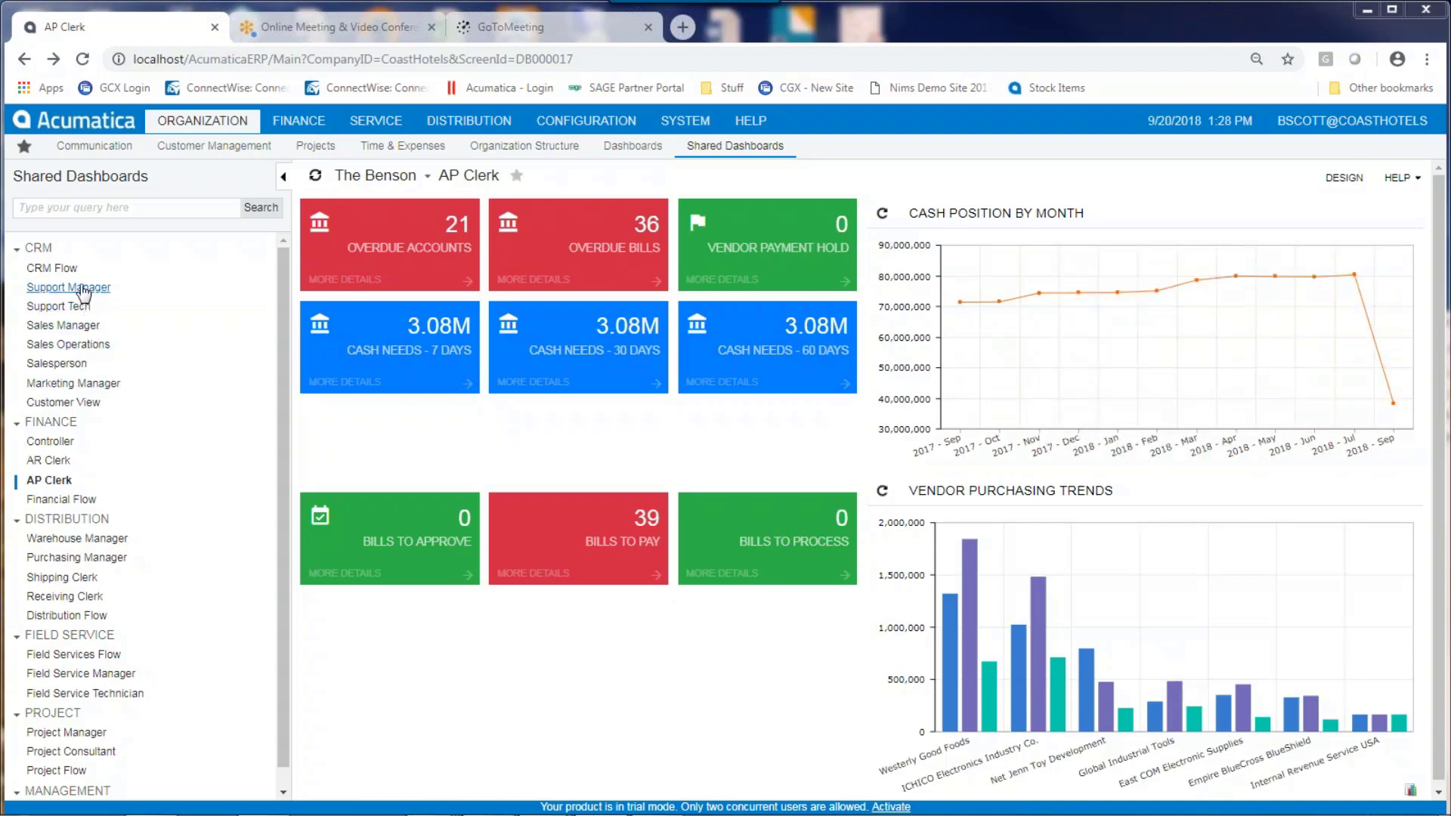
# Visit CRM Flow and its Leads form, then open the Sales Manager dashboard.
pyautogui.click(57, 269)
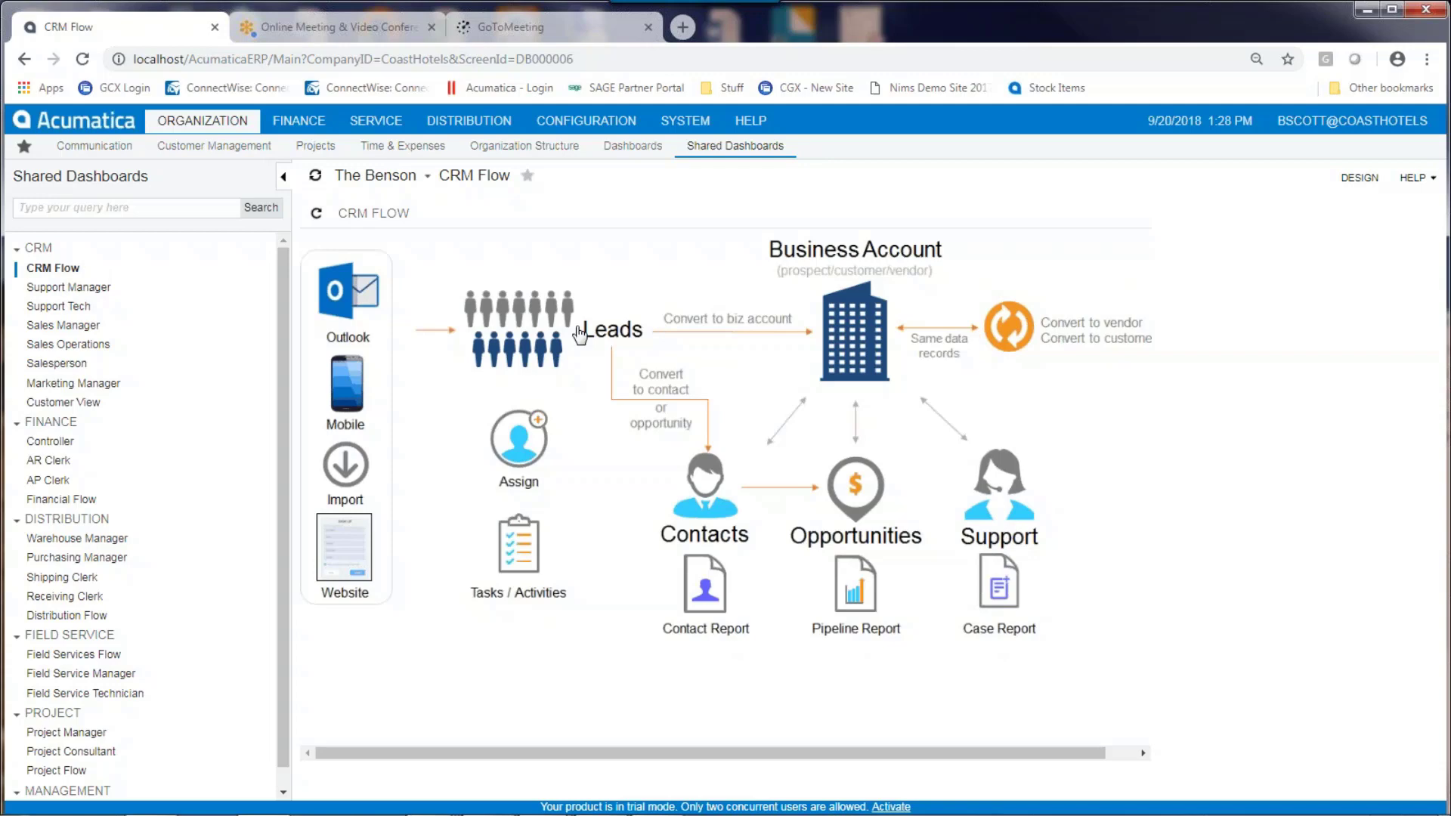
pyautogui.click(529, 333)
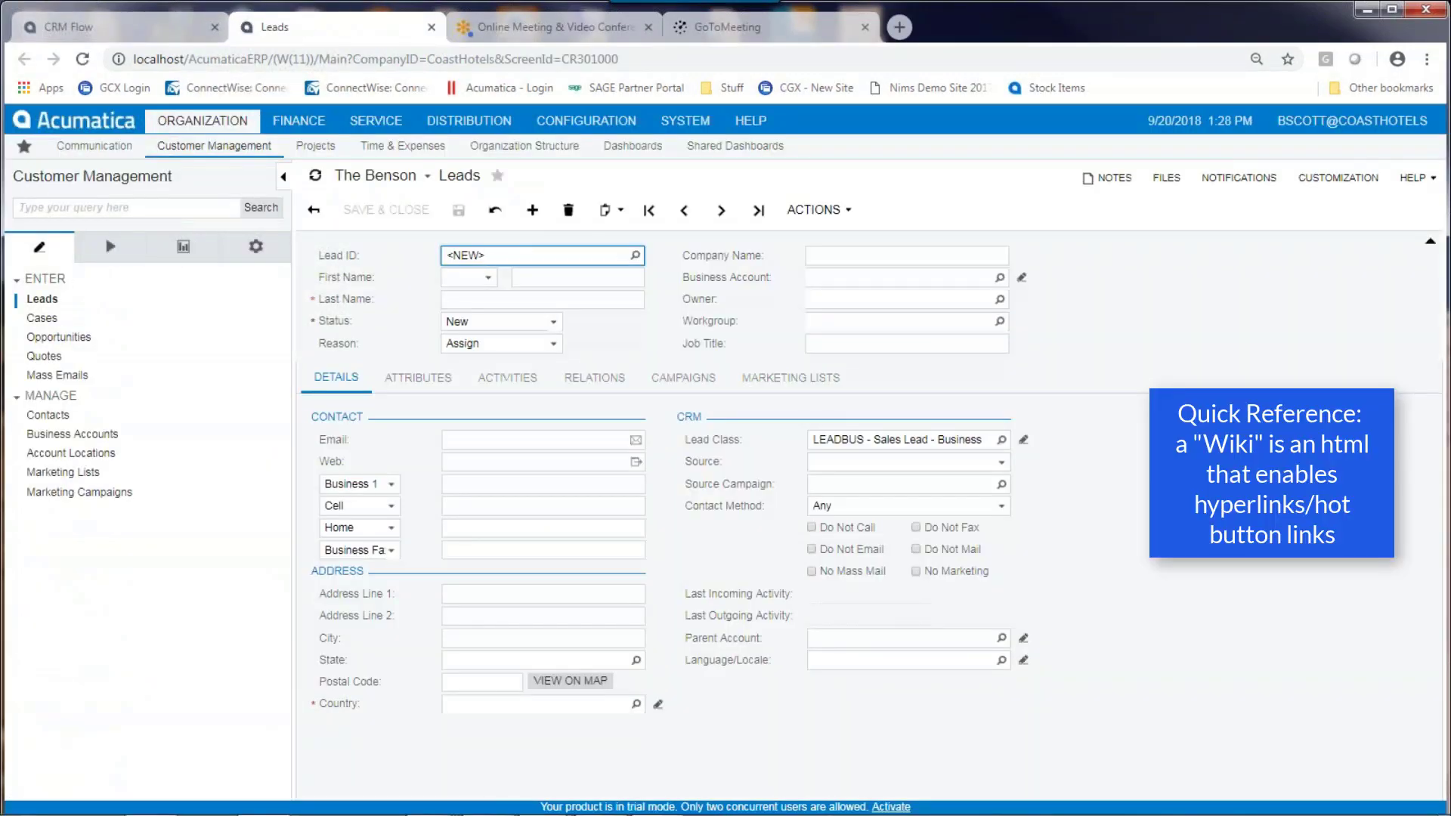
pyautogui.click(430, 27)
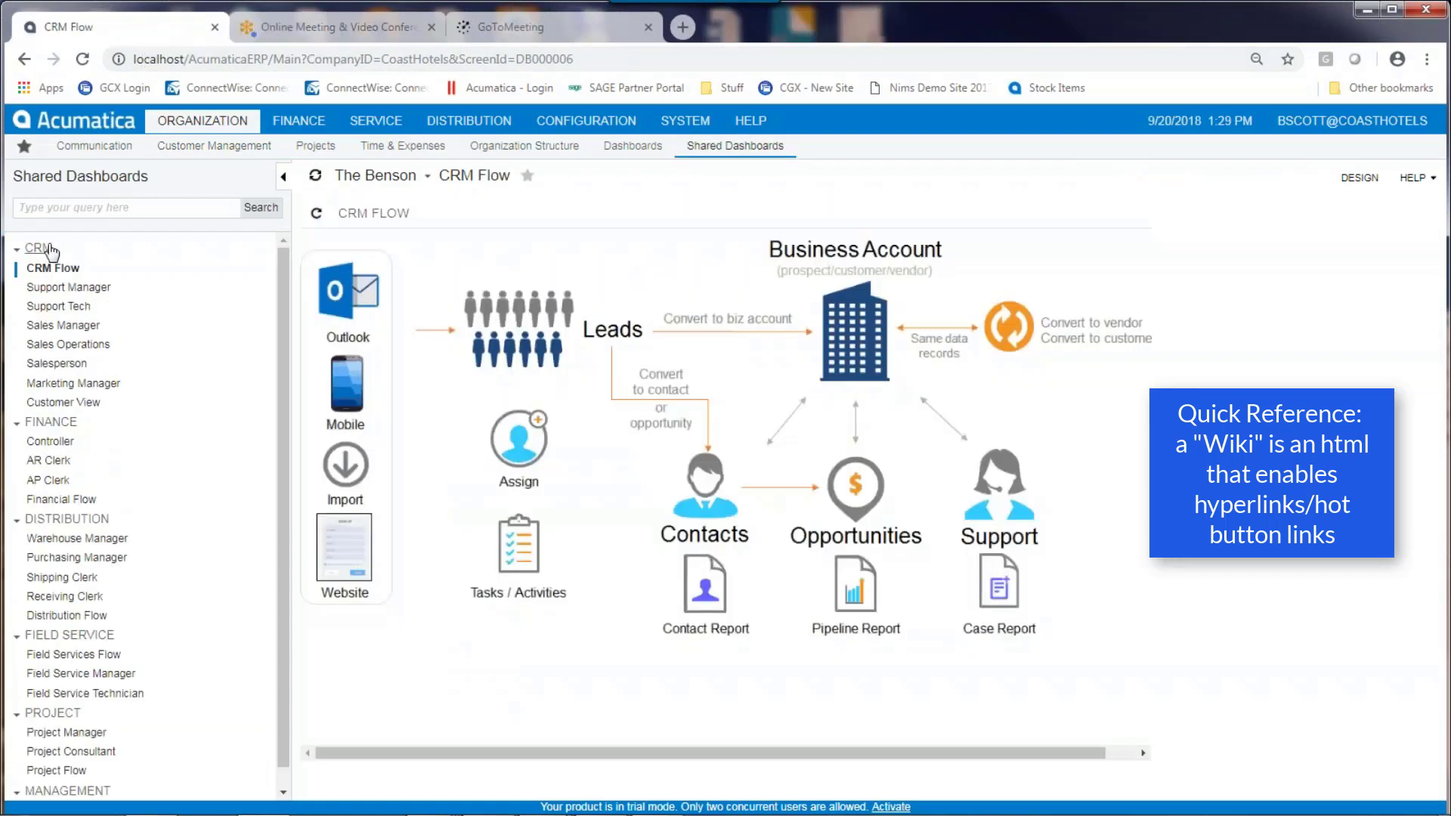
pyautogui.click(58, 325)
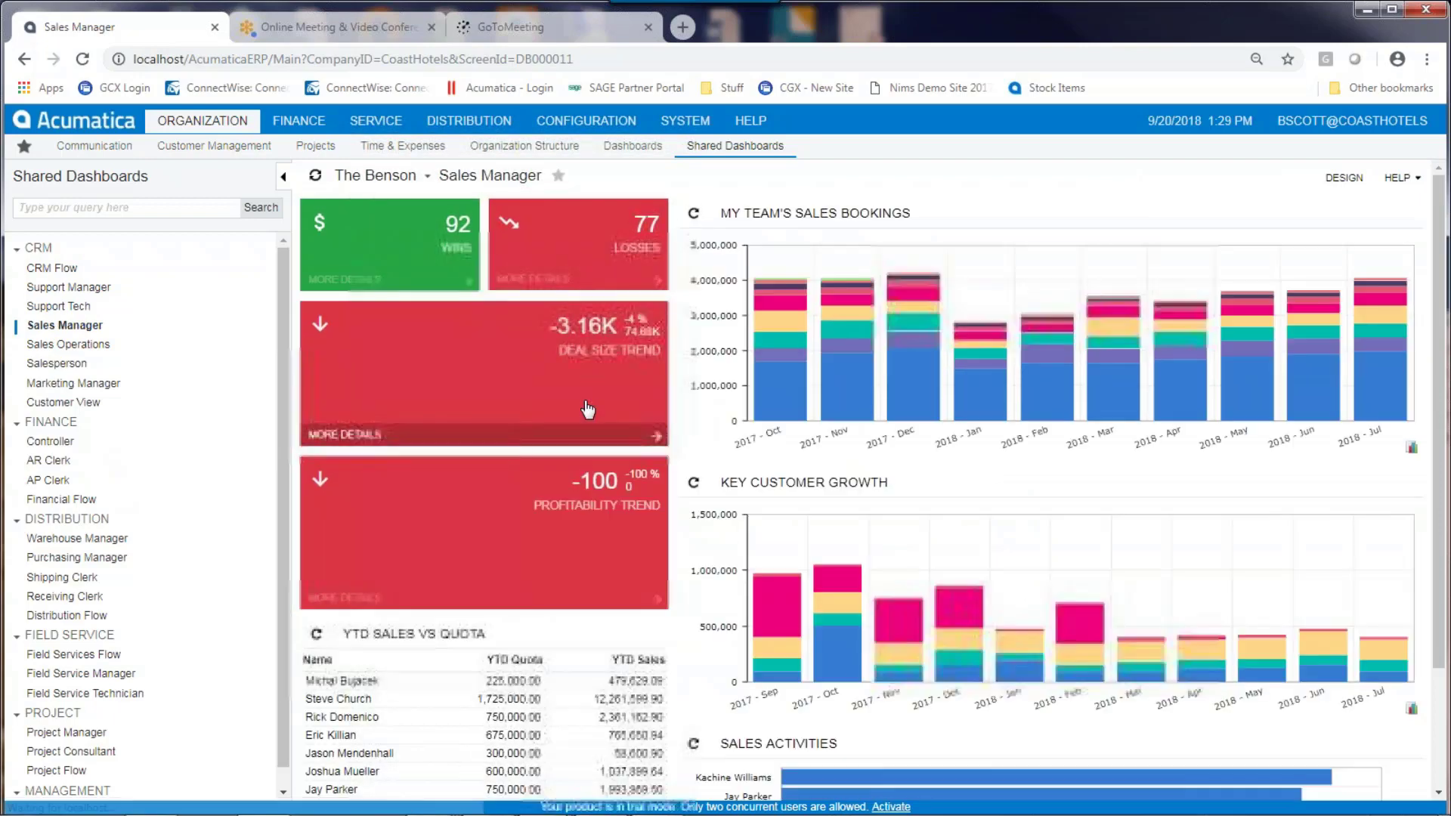
pyautogui.scroll(-2, 587, 412)
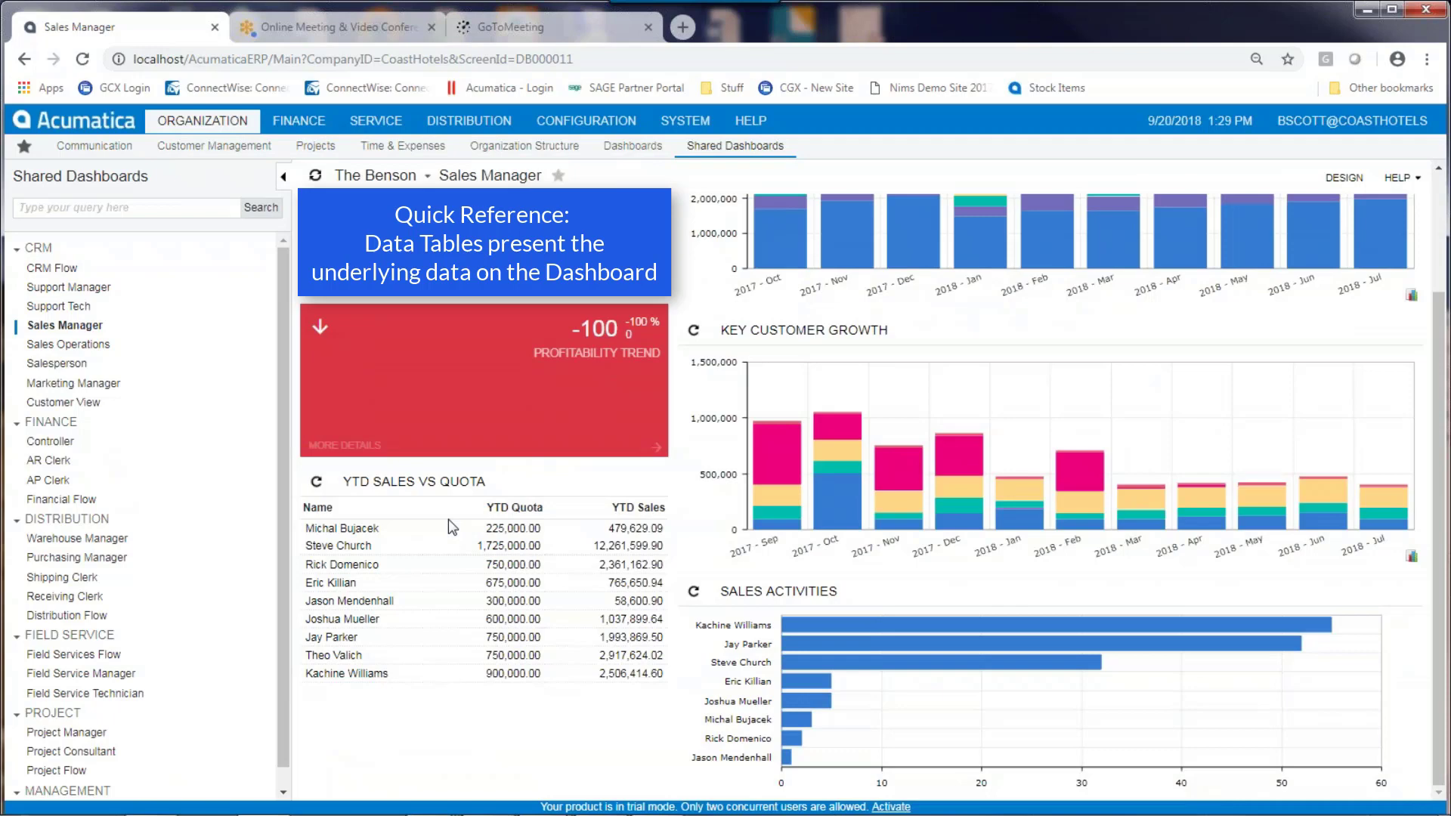
pyautogui.click(413, 481)
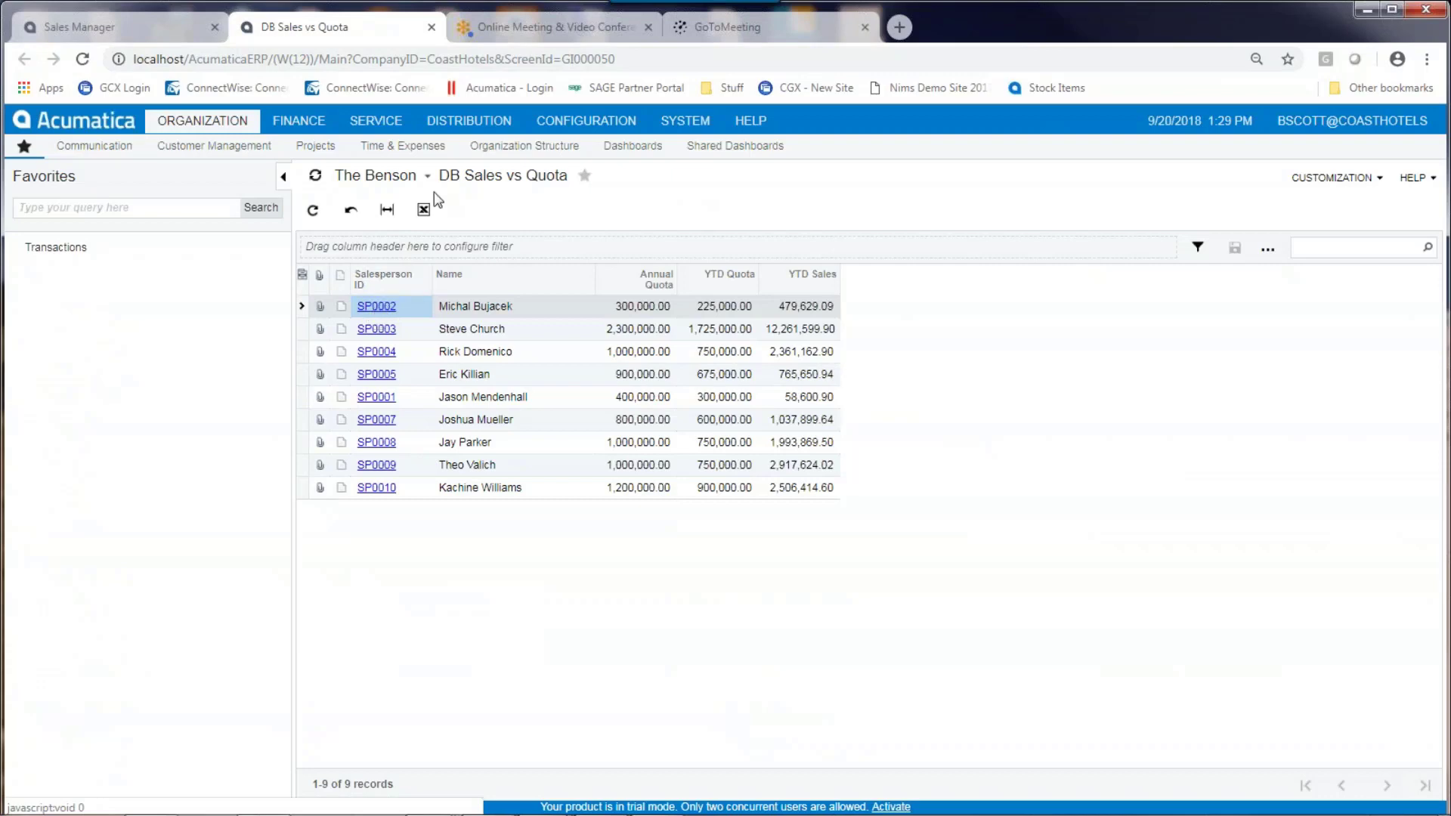
pyautogui.click(431, 27)
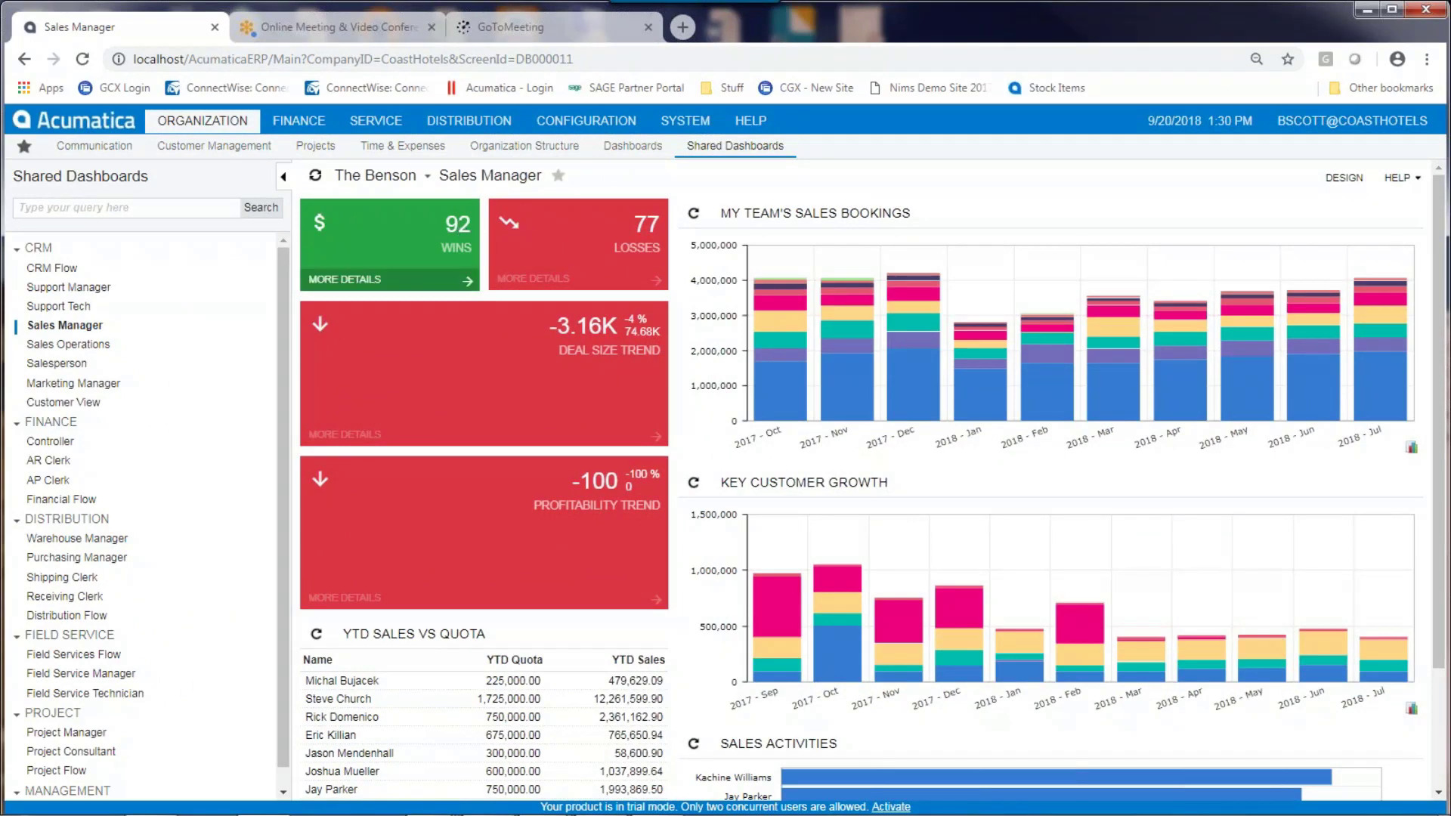
# Go to the Dashboards maintenance screen and name a new dashboard 'controller 3'.
pyautogui.click(685, 121)
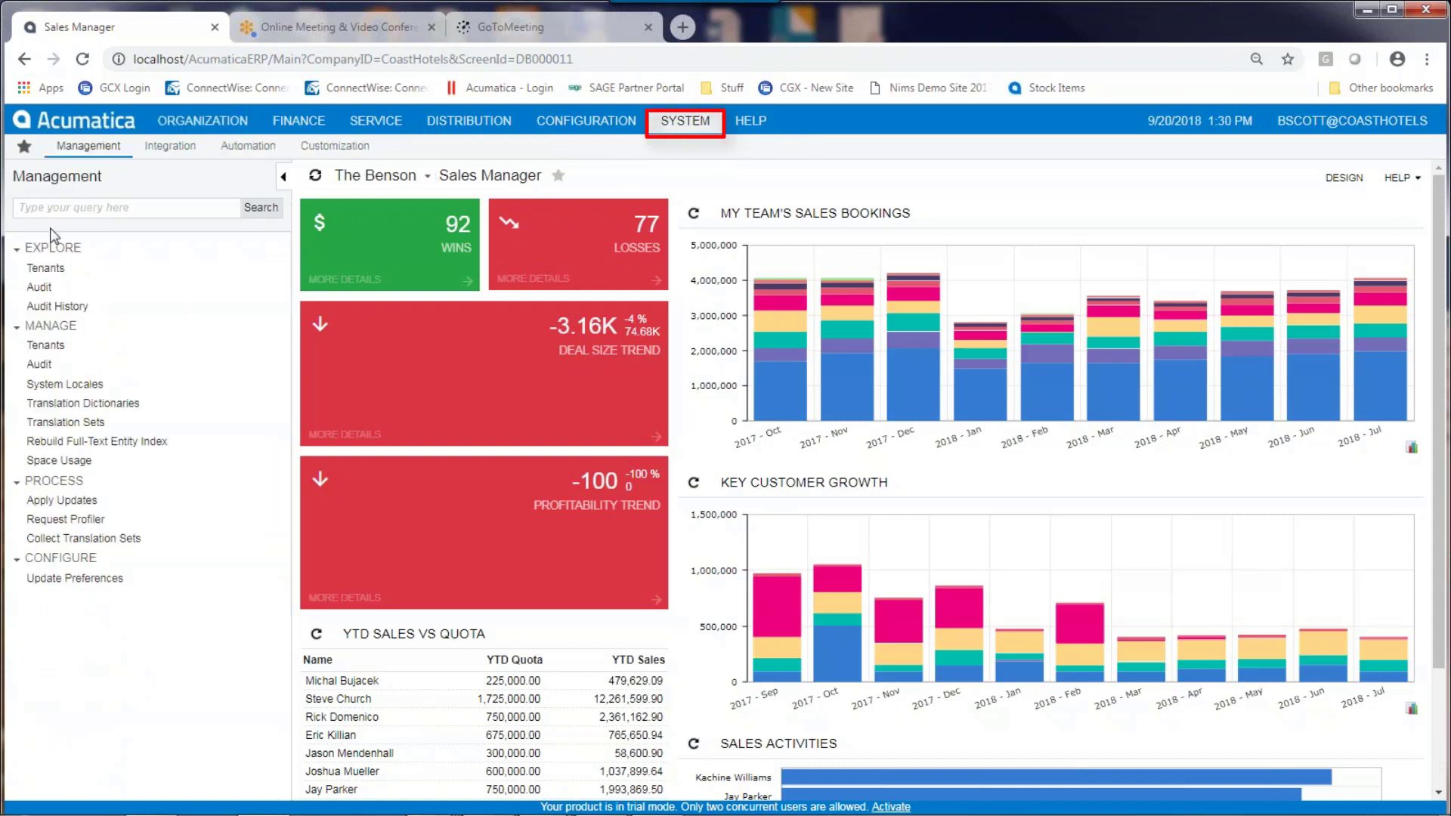
pyautogui.click(335, 145)
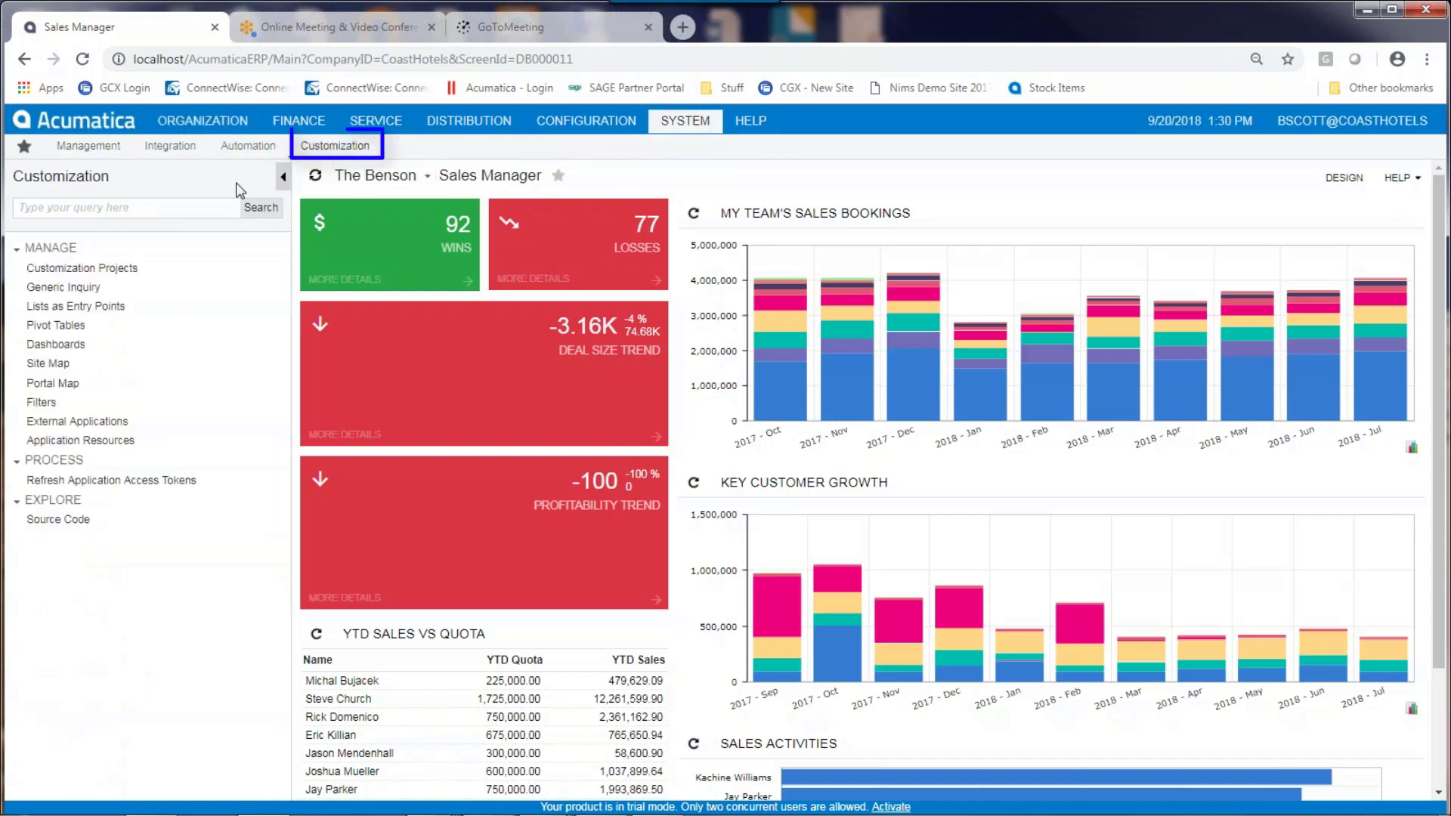
pyautogui.click(55, 344)
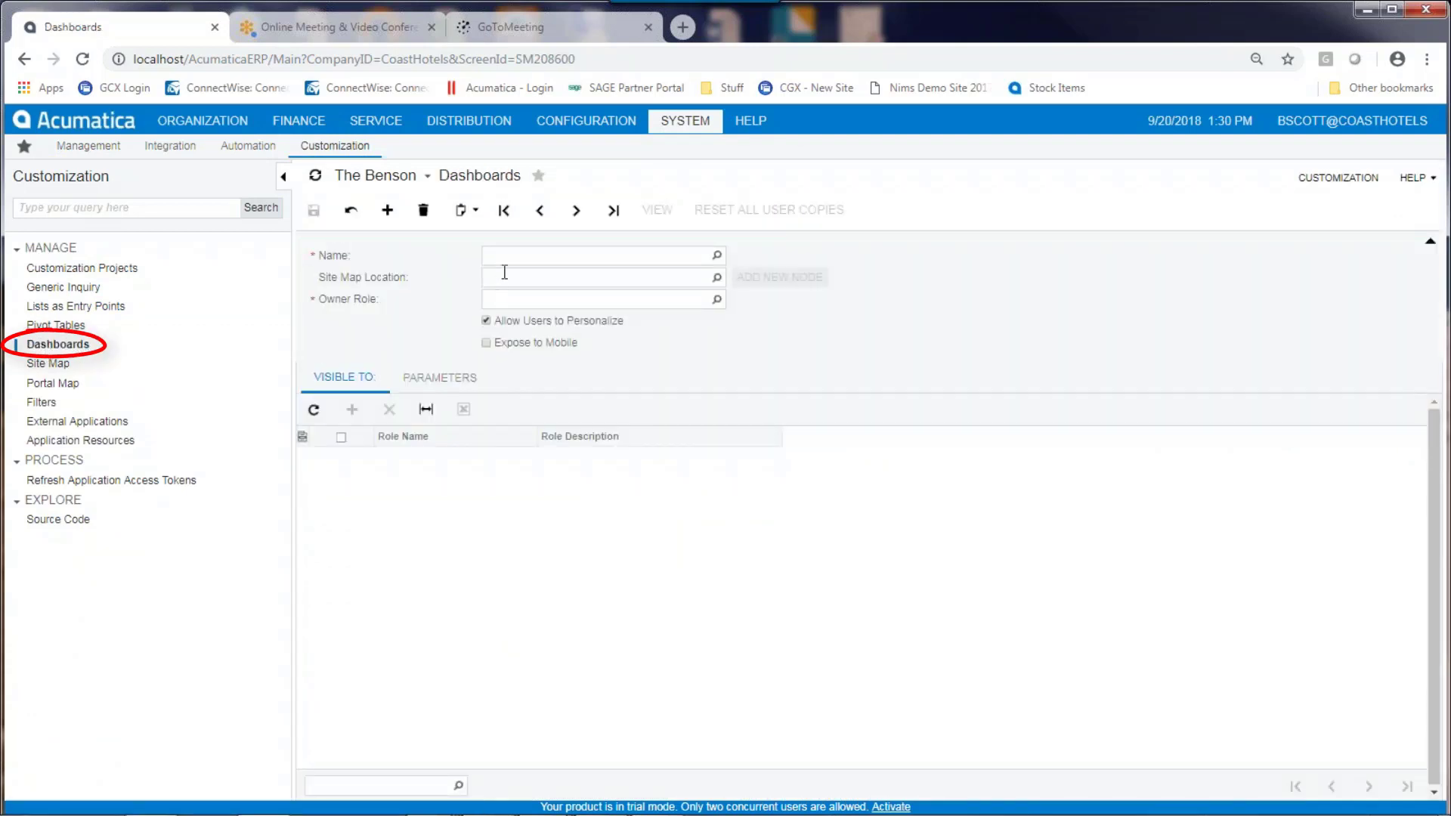
pyautogui.click(504, 258)
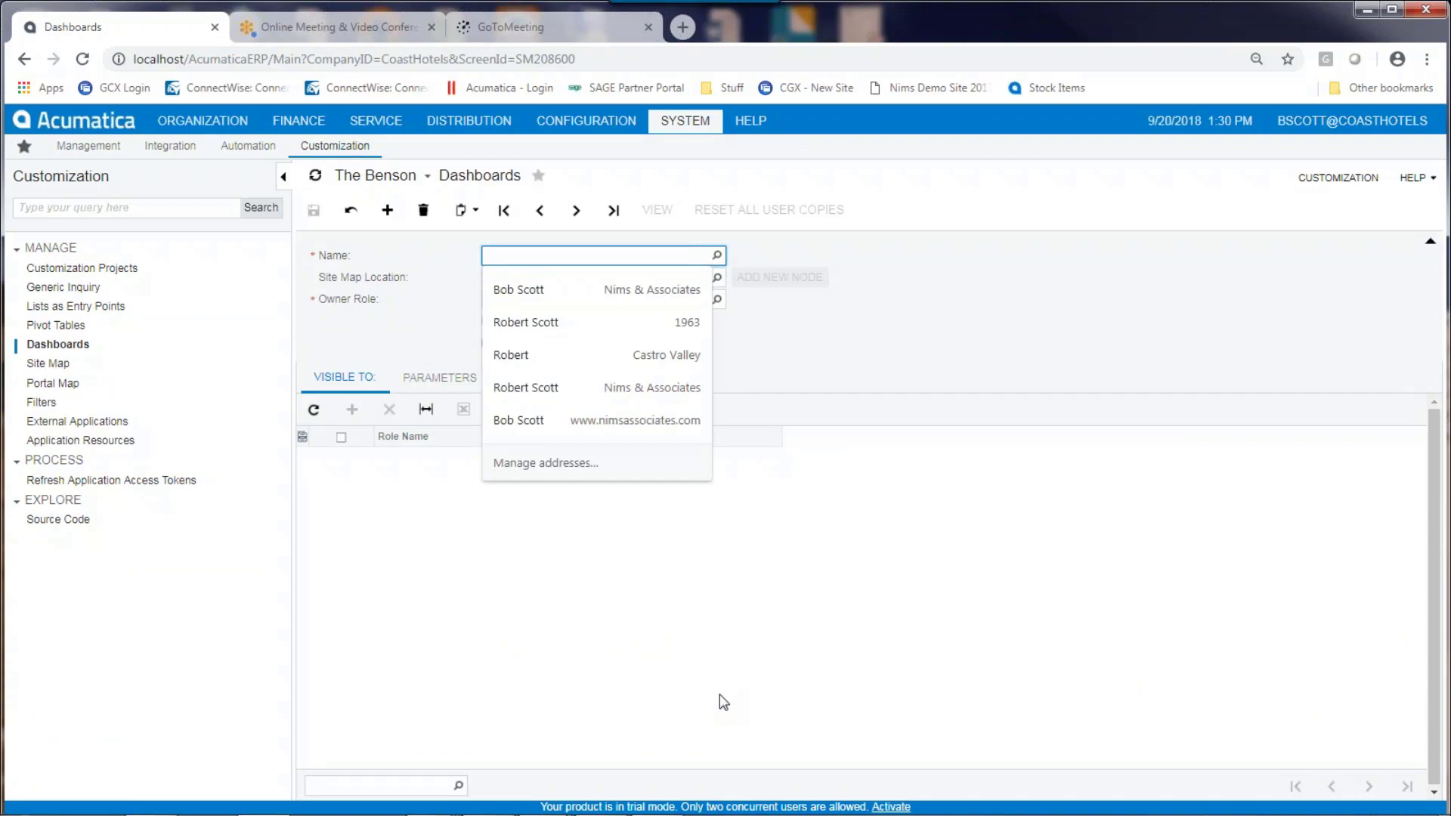
pyautogui.write('controller ')
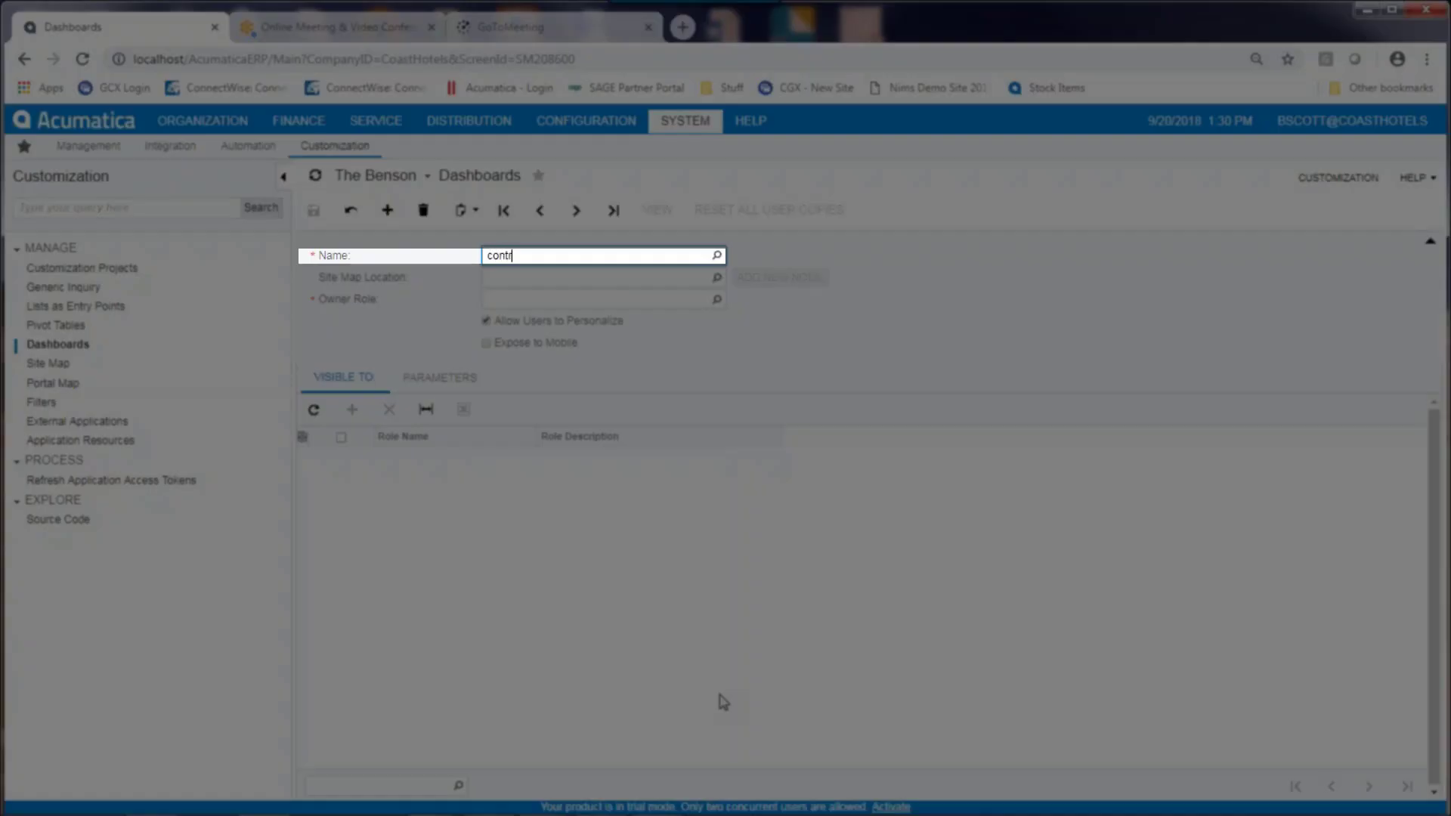
pyautogui.write('3')
pyautogui.press('Tab')
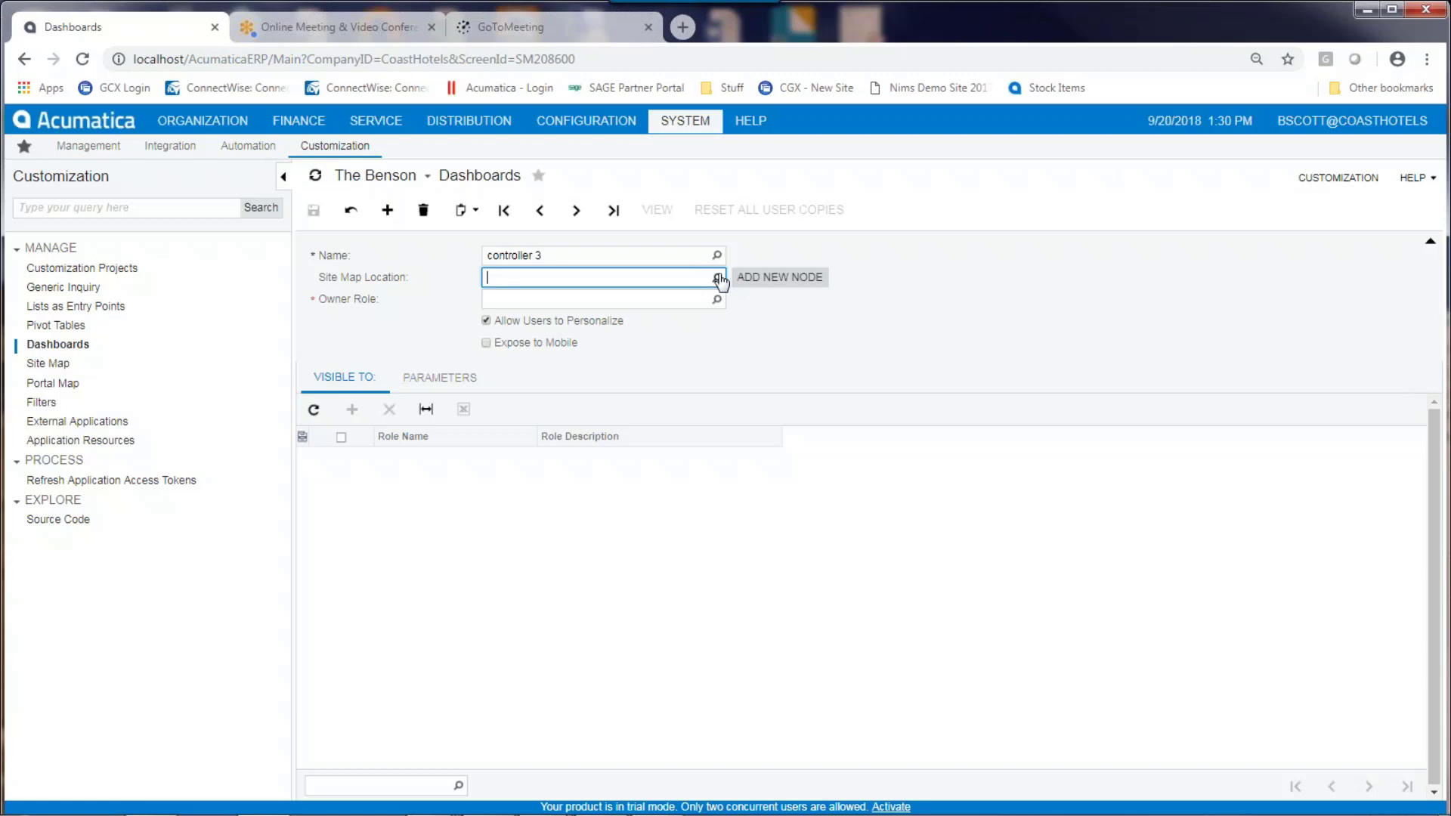
# Set the Site Map Location to Organization > Dashboards.
pyautogui.click(716, 277)
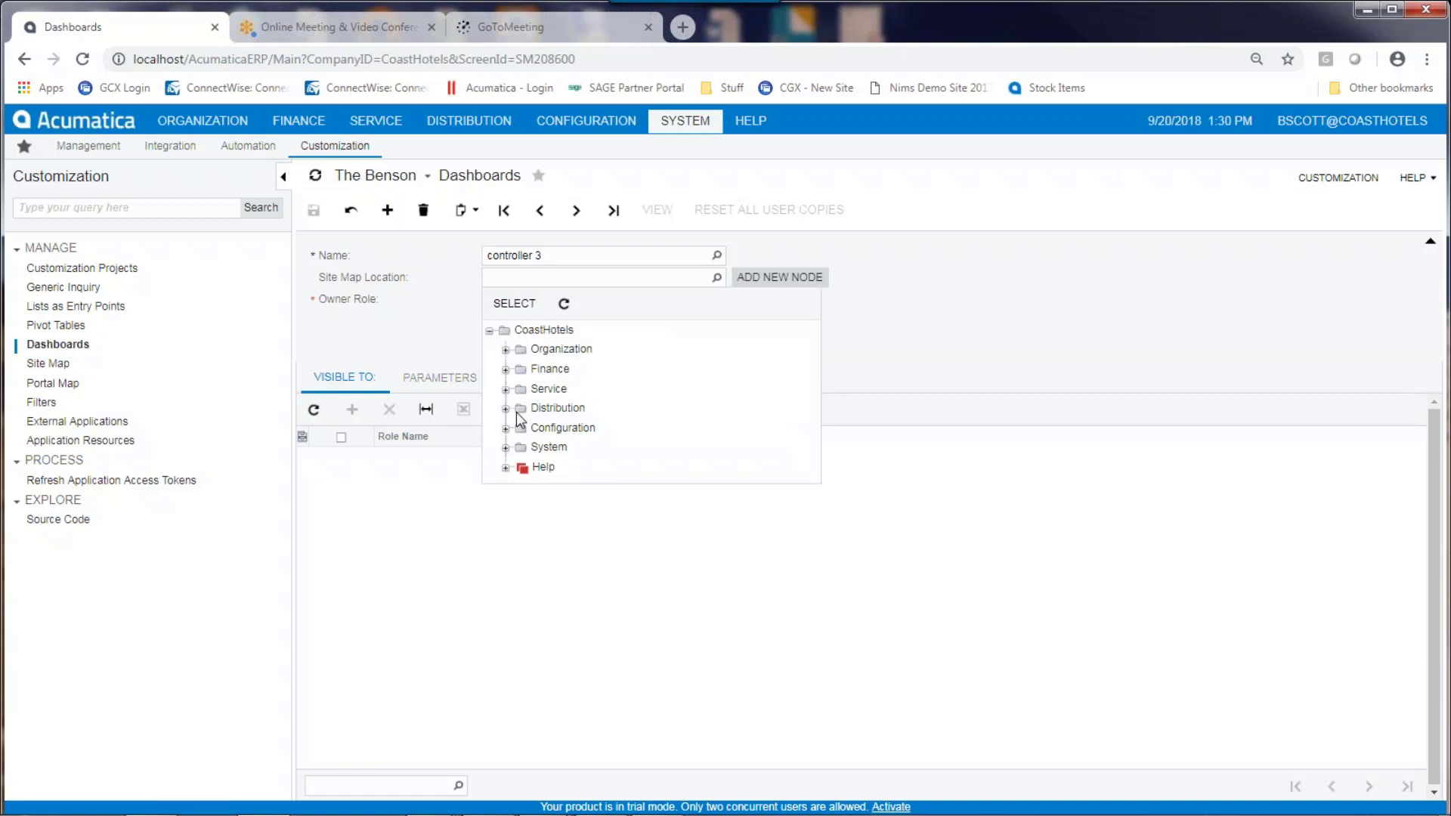
pyautogui.click(505, 350)
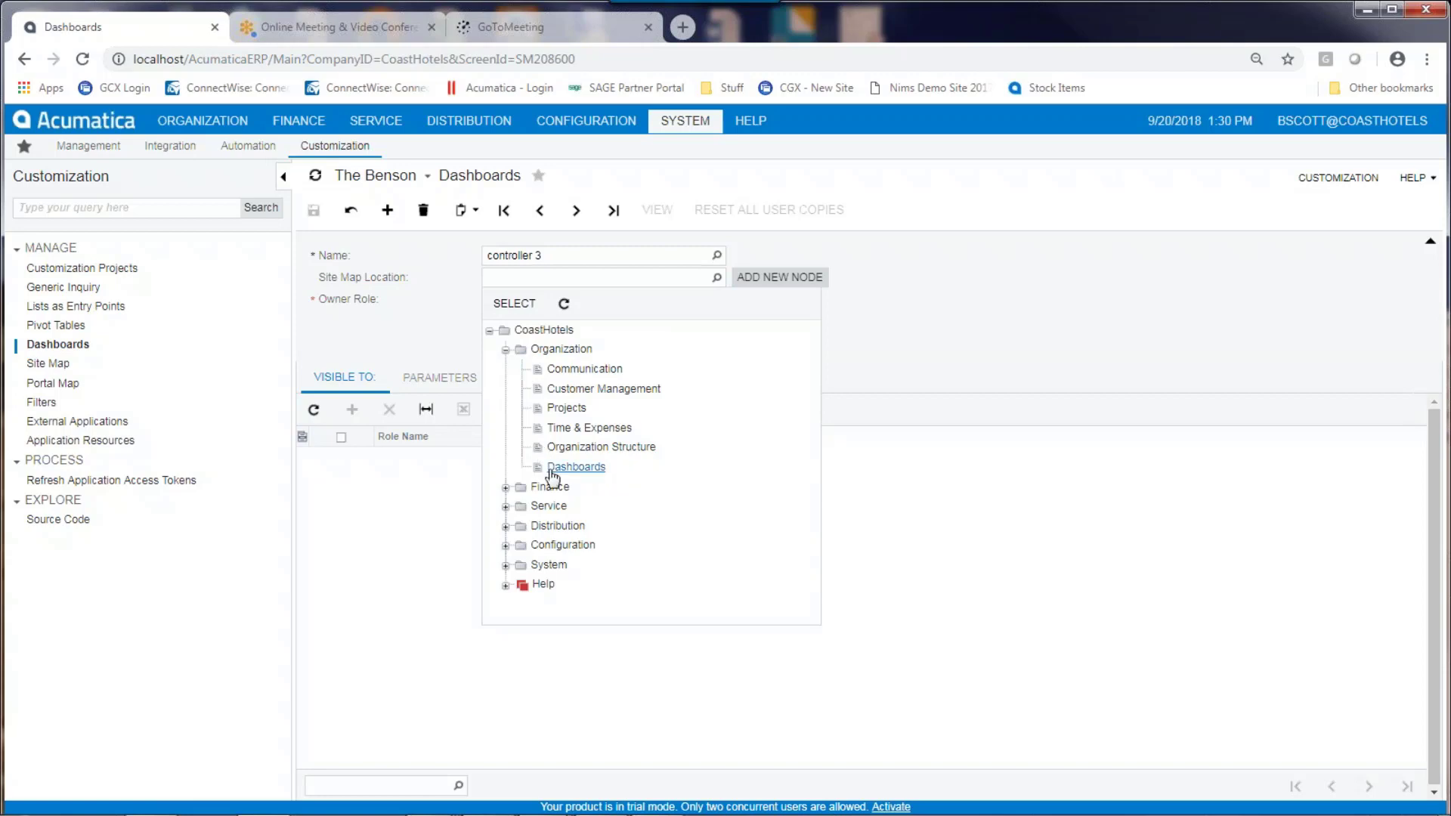
pyautogui.click(575, 467)
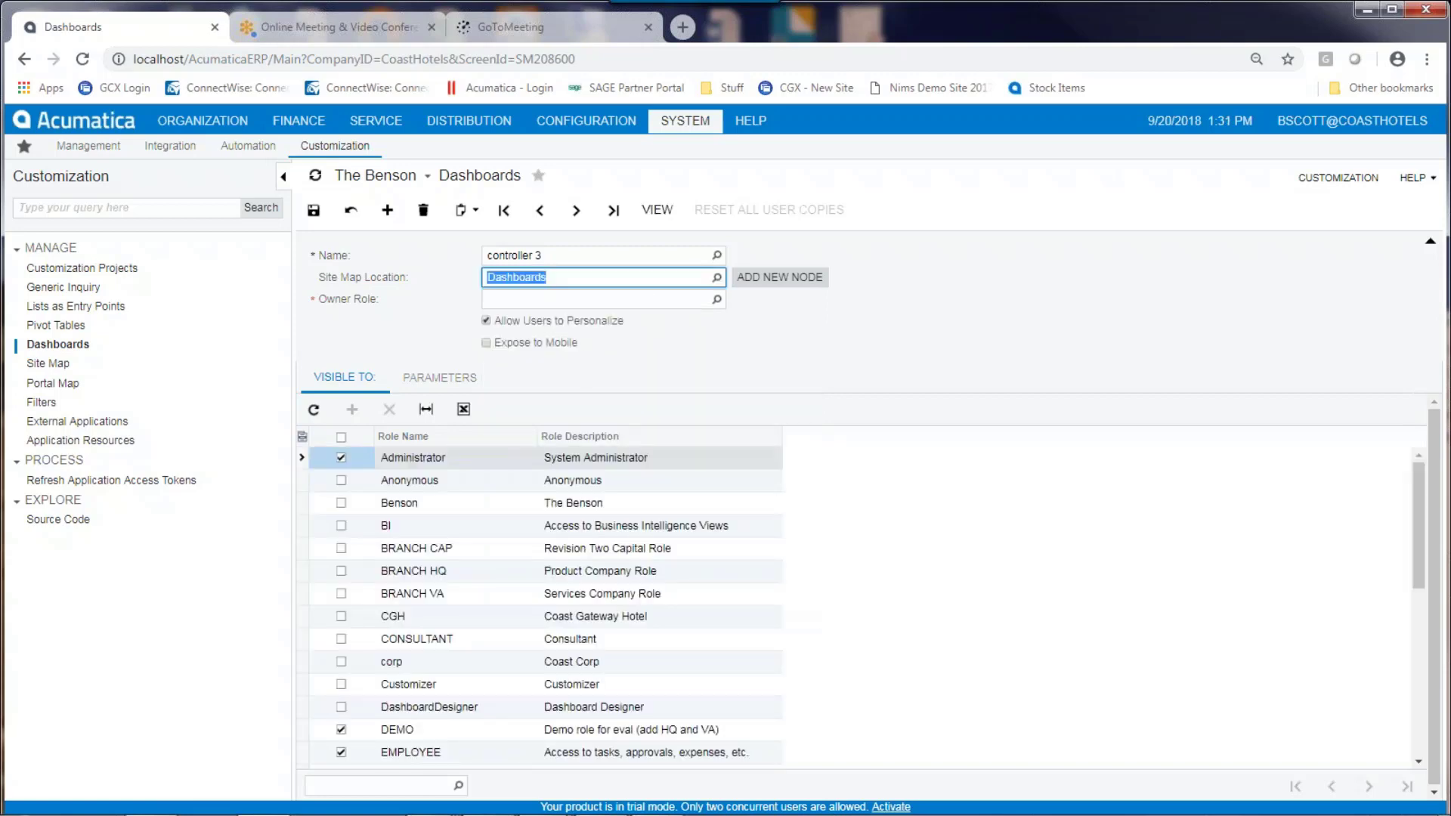
# Set owner role Administrator, enable Expose to Mobile, save, and view the controller 3 dashboard.
pyautogui.click(648, 299)
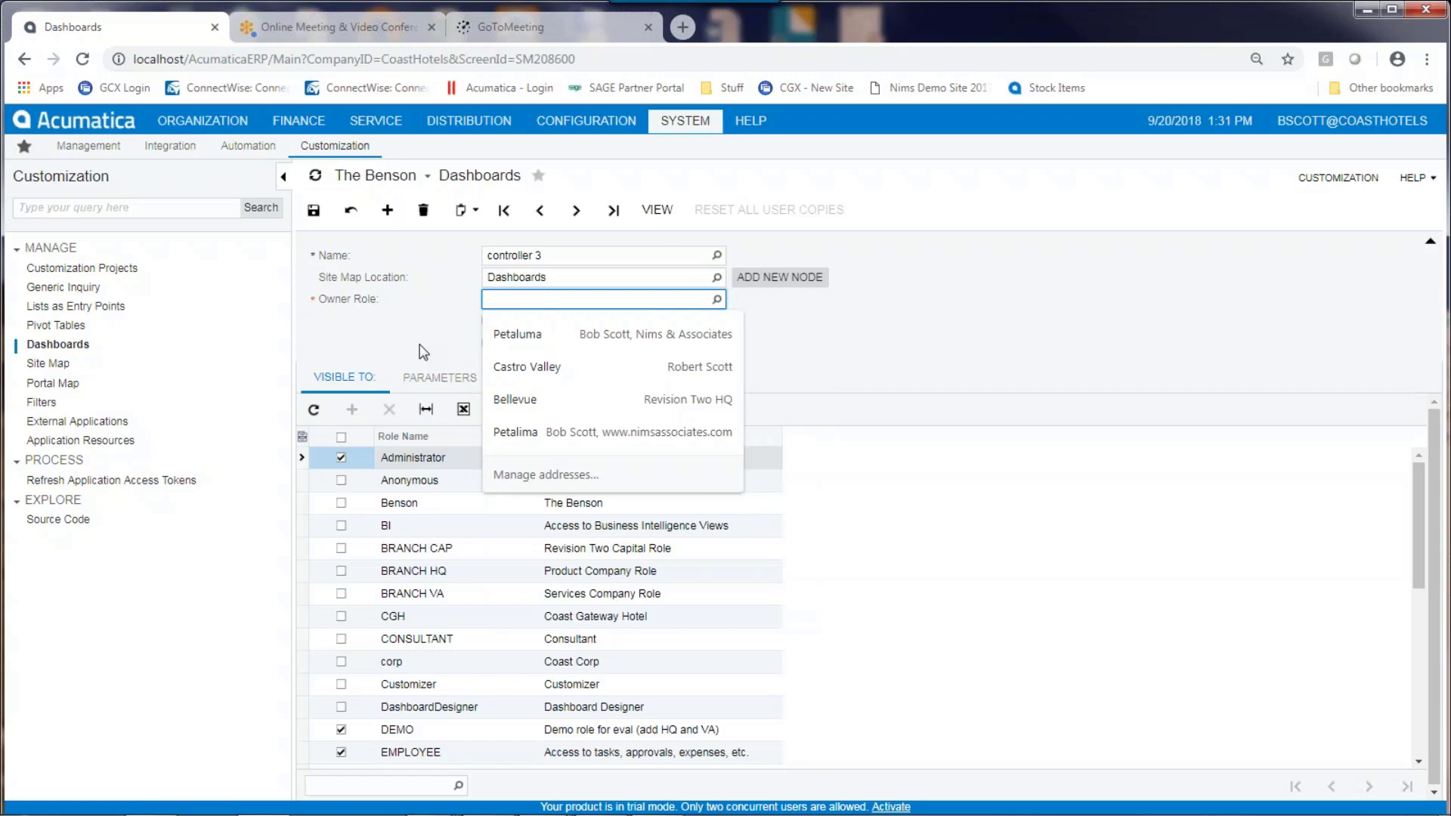
pyautogui.click(717, 299)
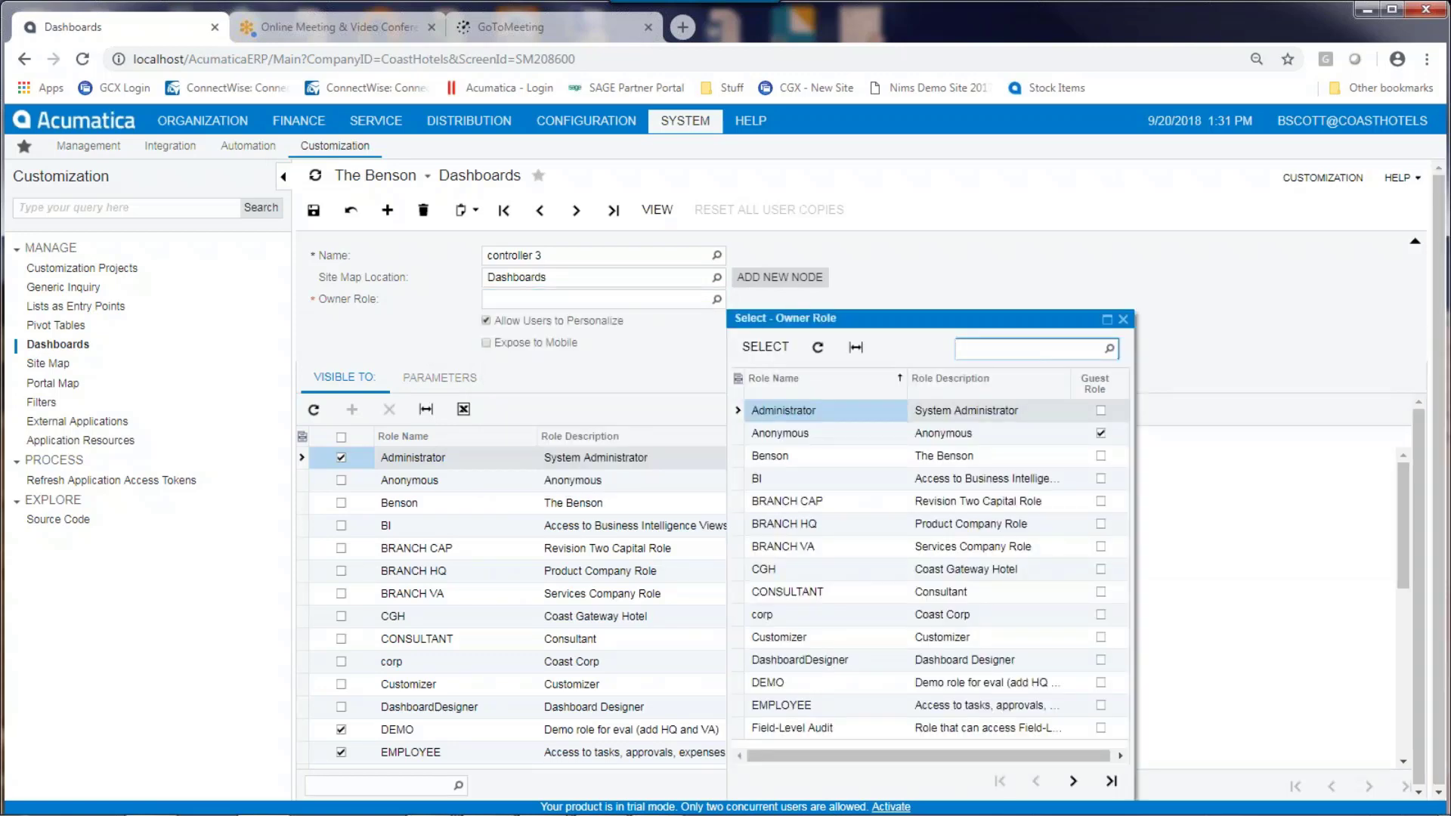
pyautogui.press('Return')
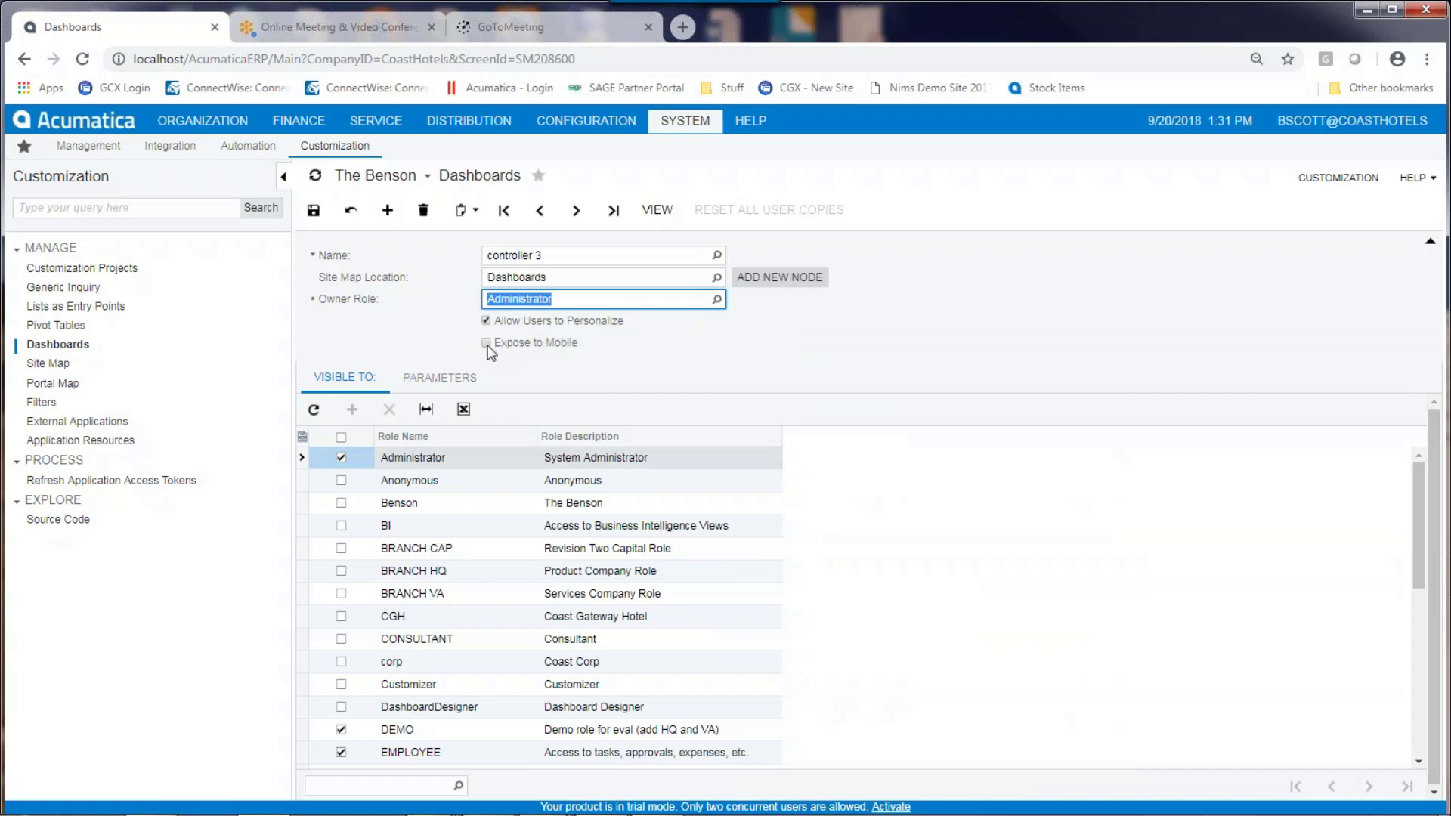
pyautogui.click(486, 343)
pyautogui.click(313, 211)
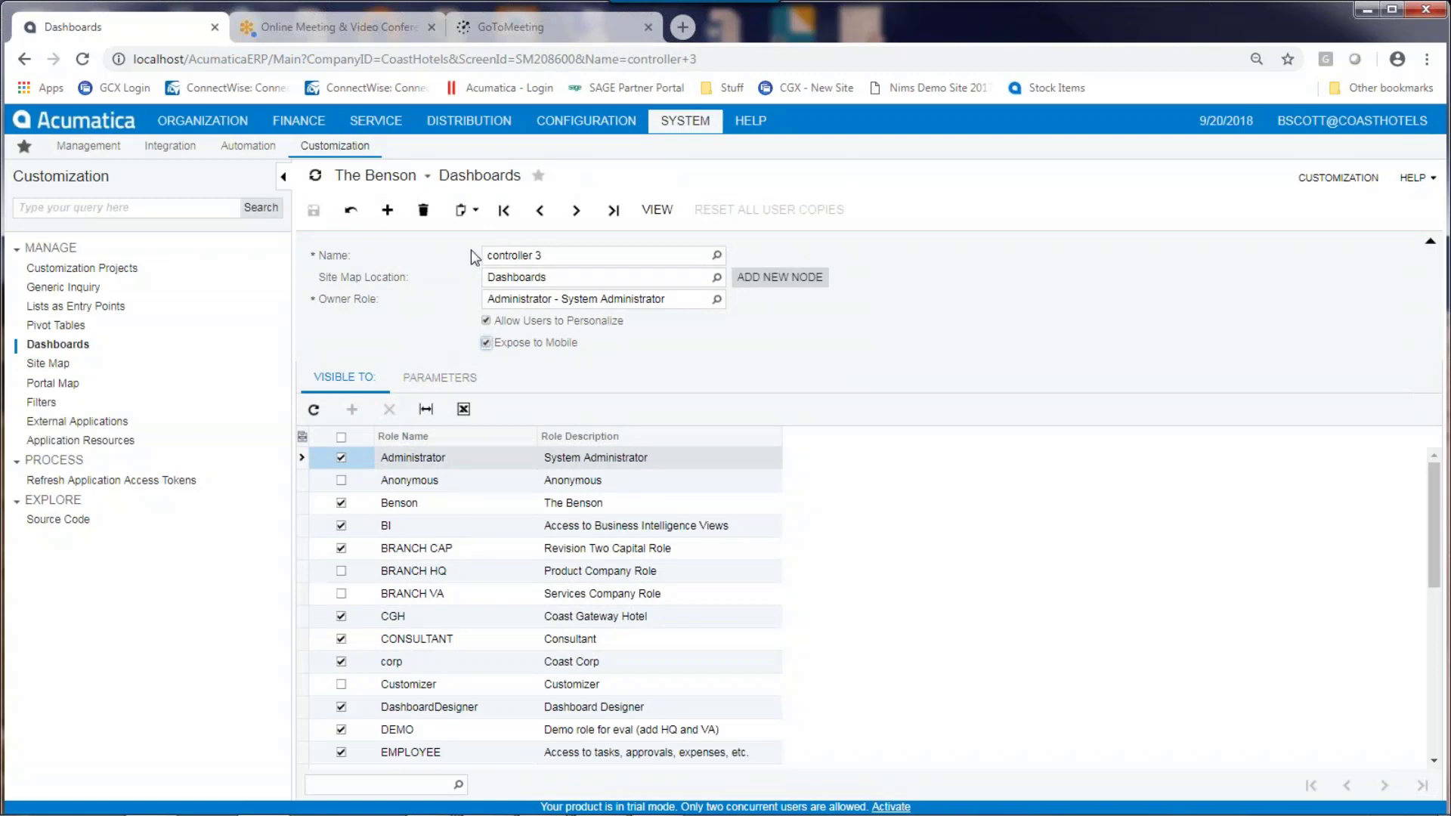
pyautogui.click(655, 215)
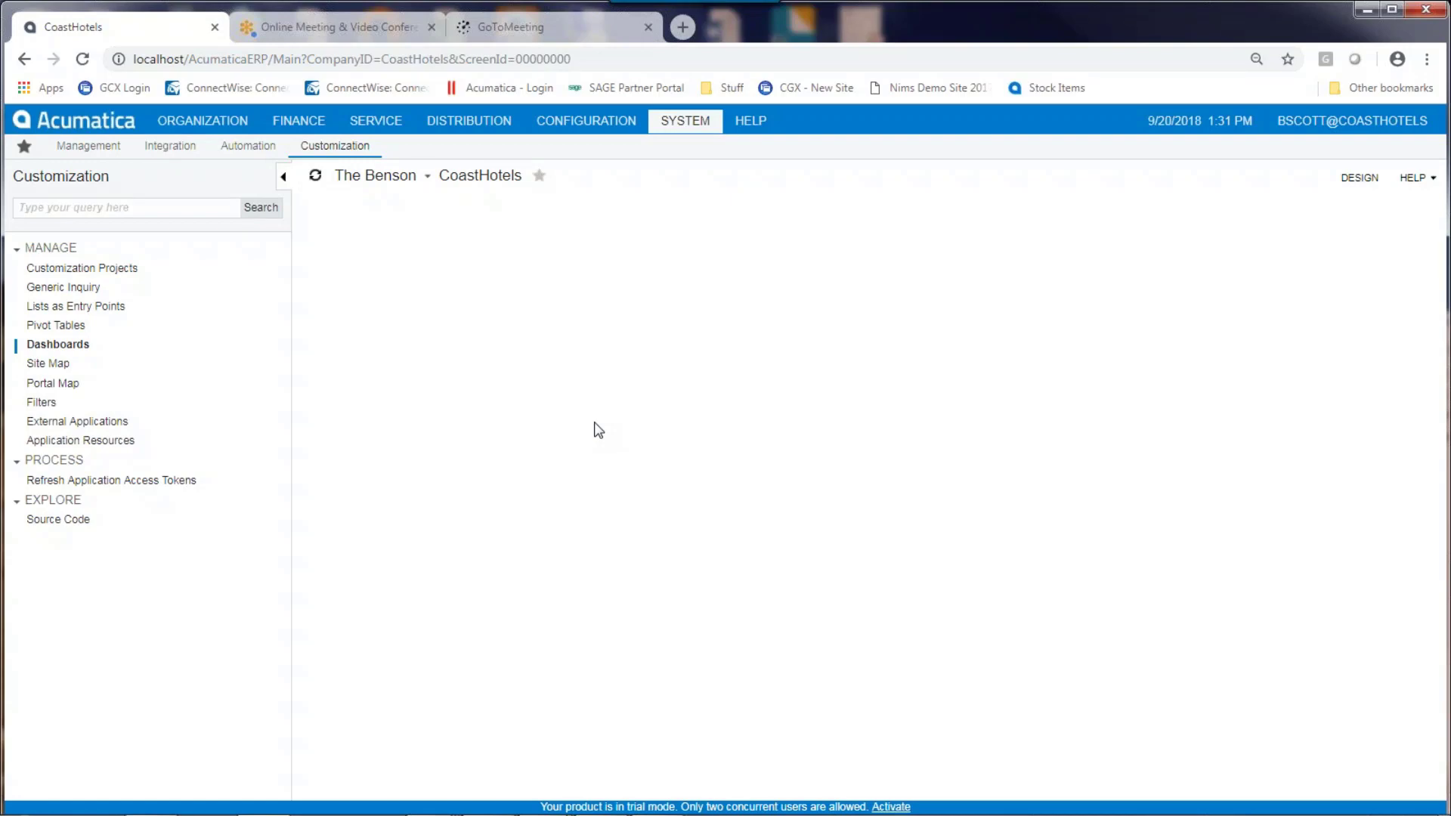
# Switch the empty controller 3 dashboard into design mode.
pyautogui.click(1361, 188)
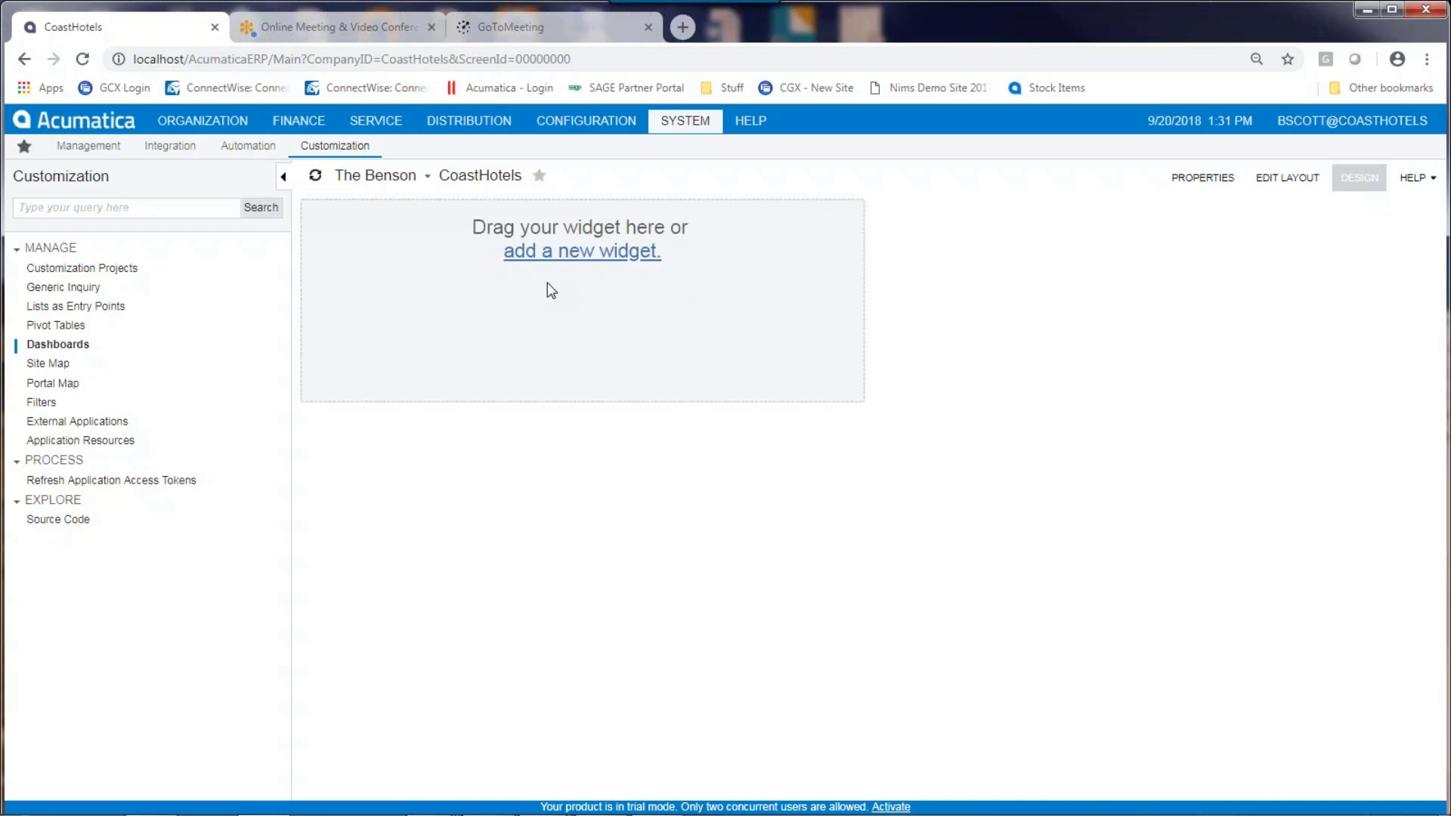
# Add a new widget of type Scorecard KPI and continue to its properties.
pyautogui.click(551, 254)
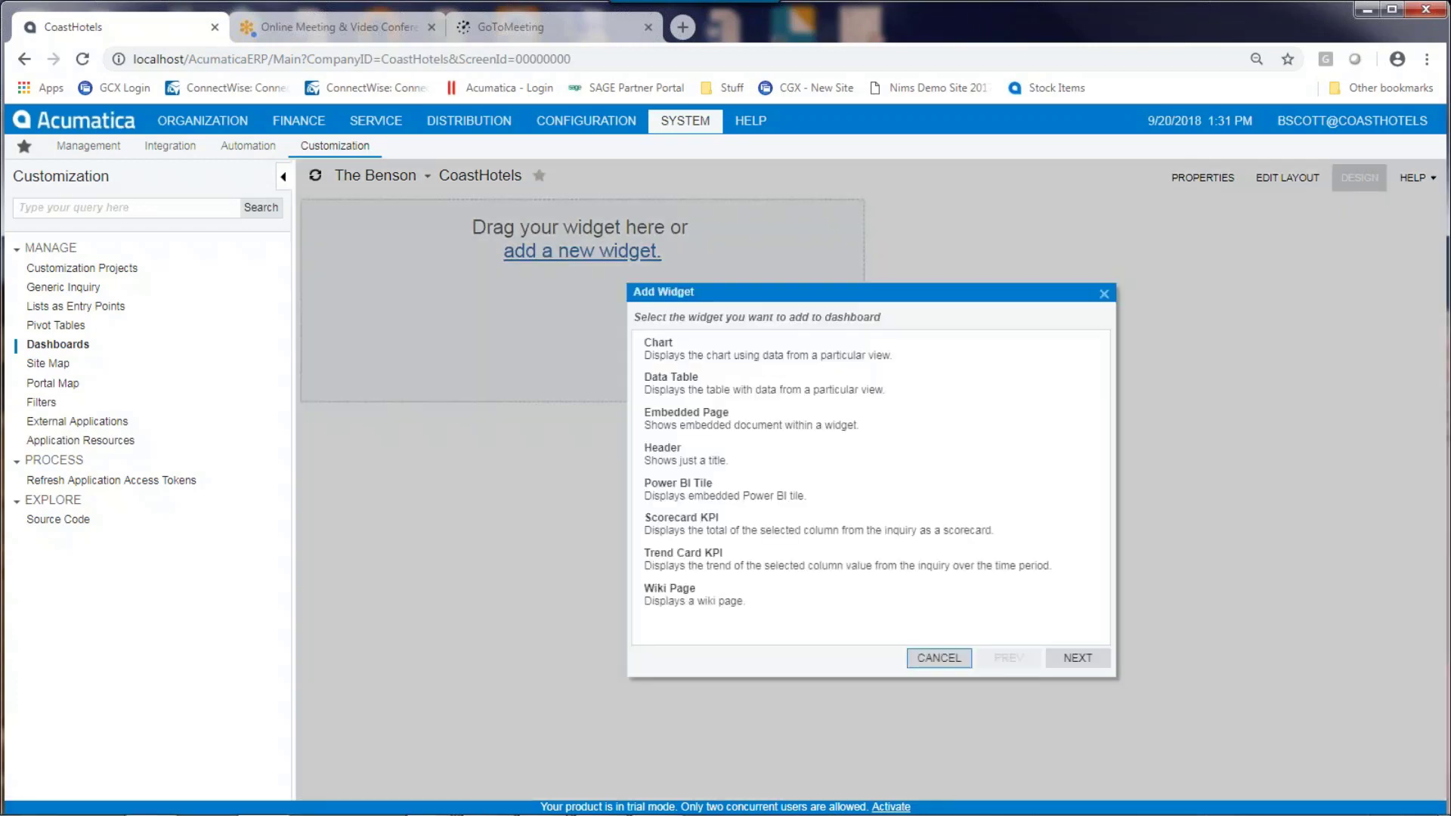
pyautogui.click(690, 427)
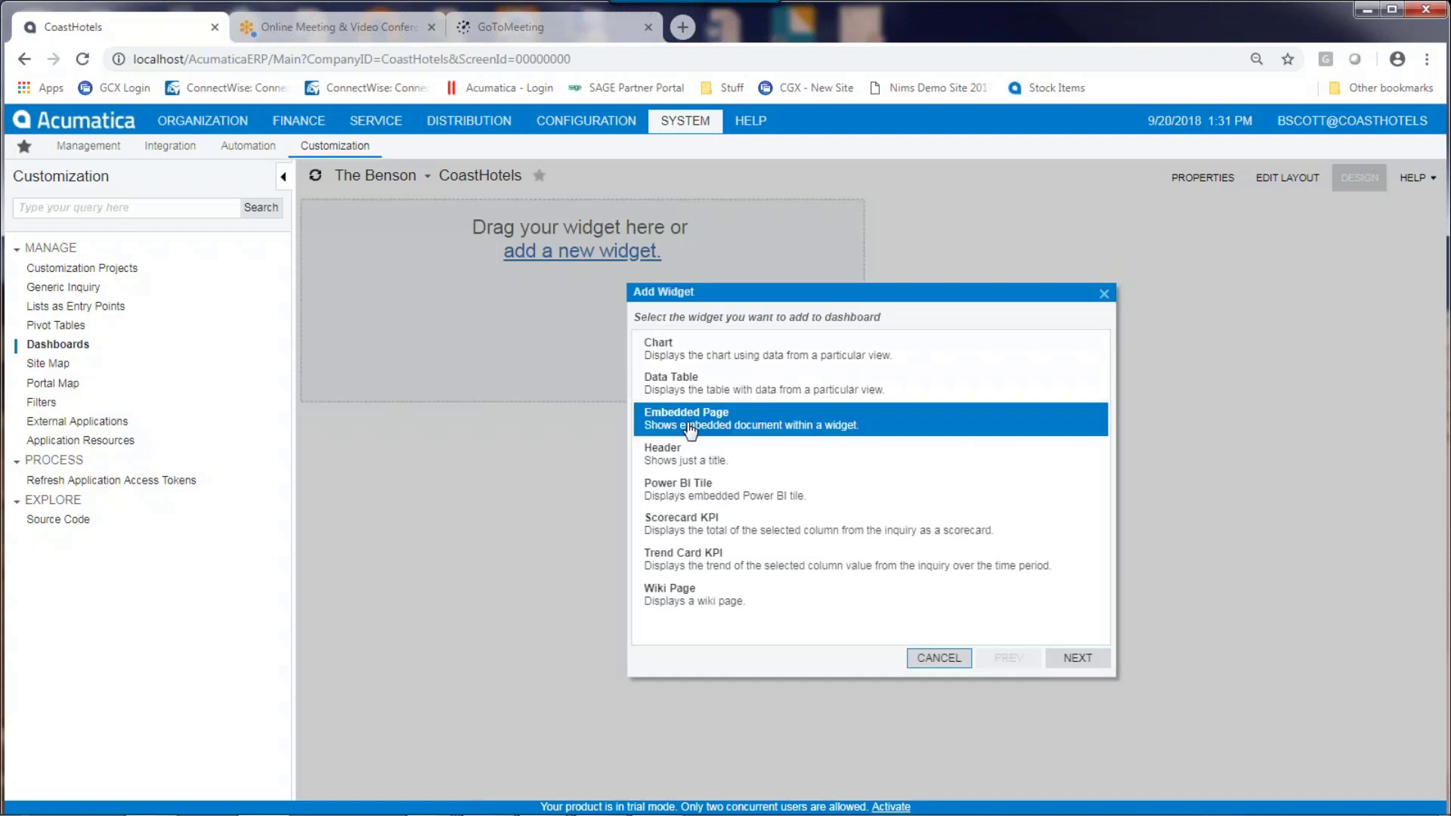
pyautogui.click(696, 529)
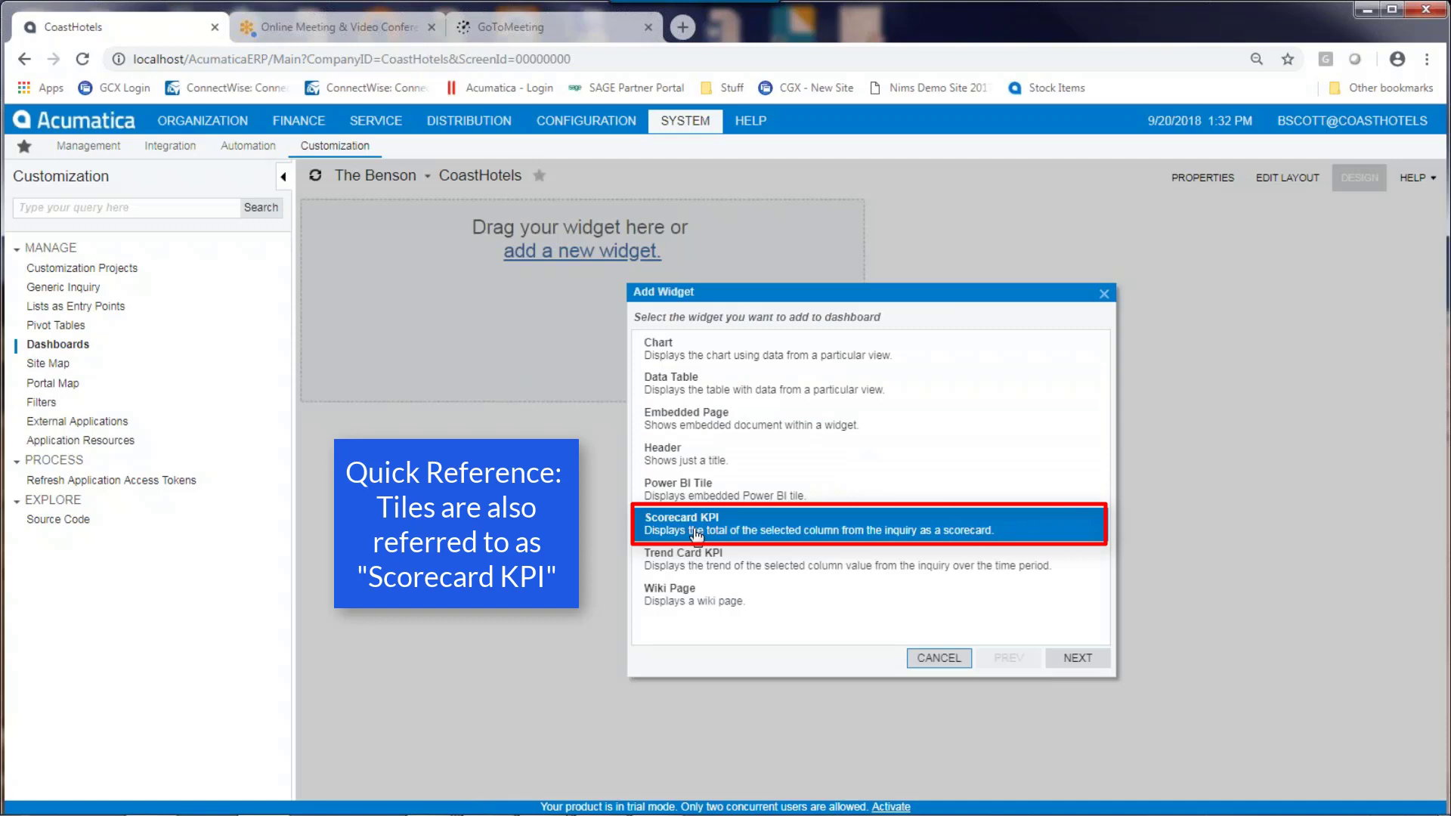
pyautogui.click(1070, 659)
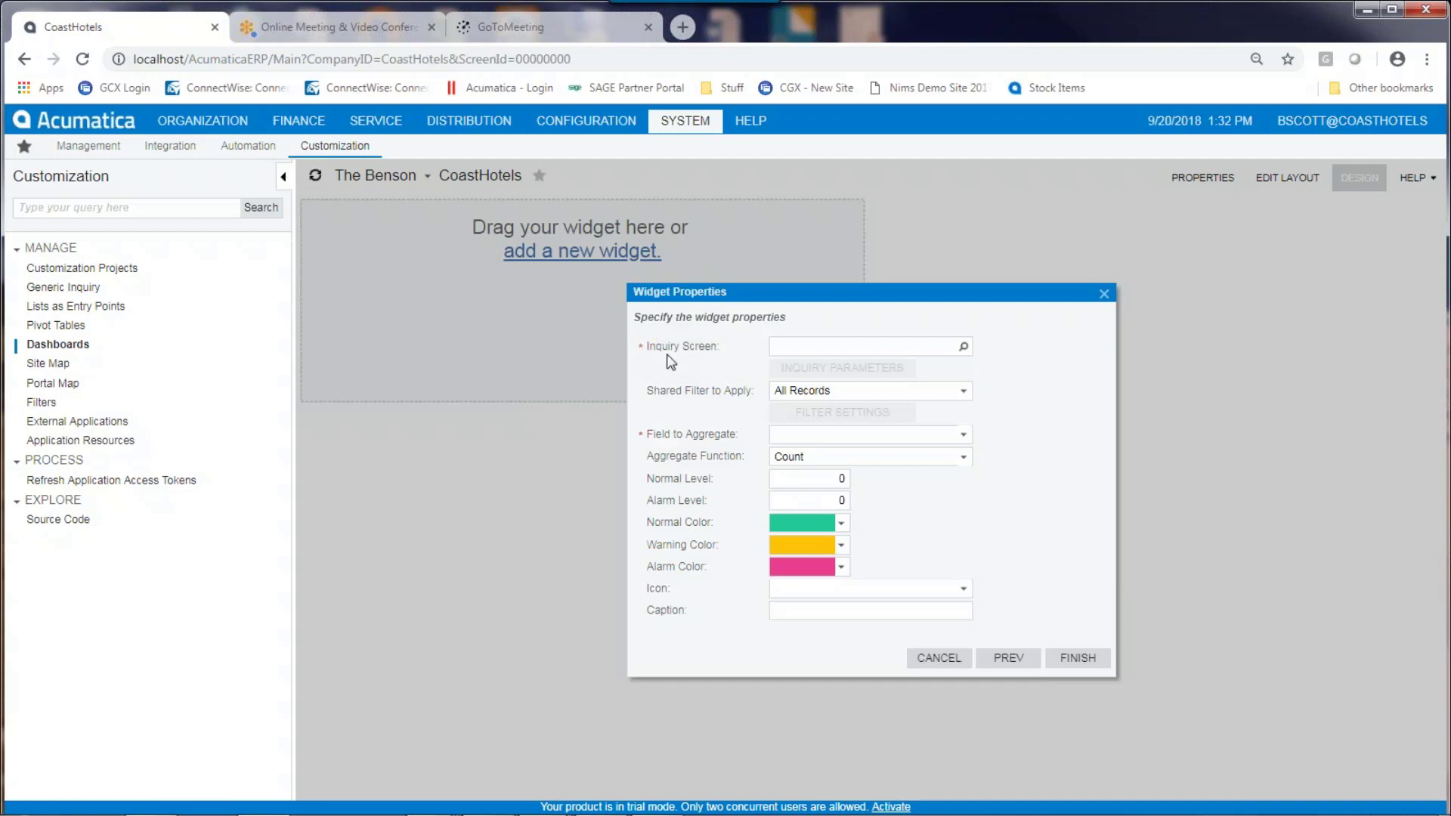
# Pick DB Cash By Period under Hidden > Hidden Generic Inquiries as the inquiry screen.
pyautogui.click(963, 346)
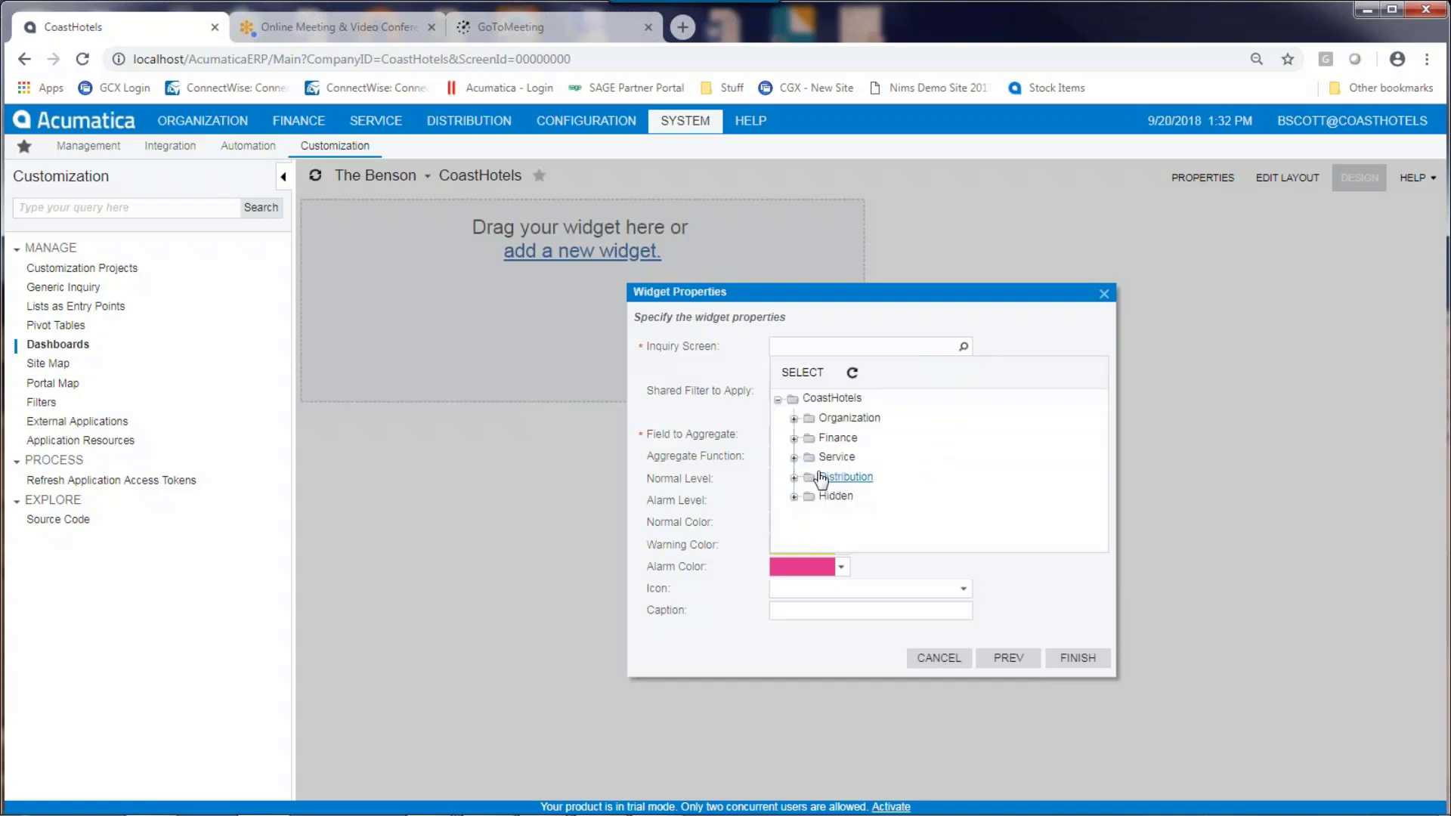
pyautogui.click(794, 497)
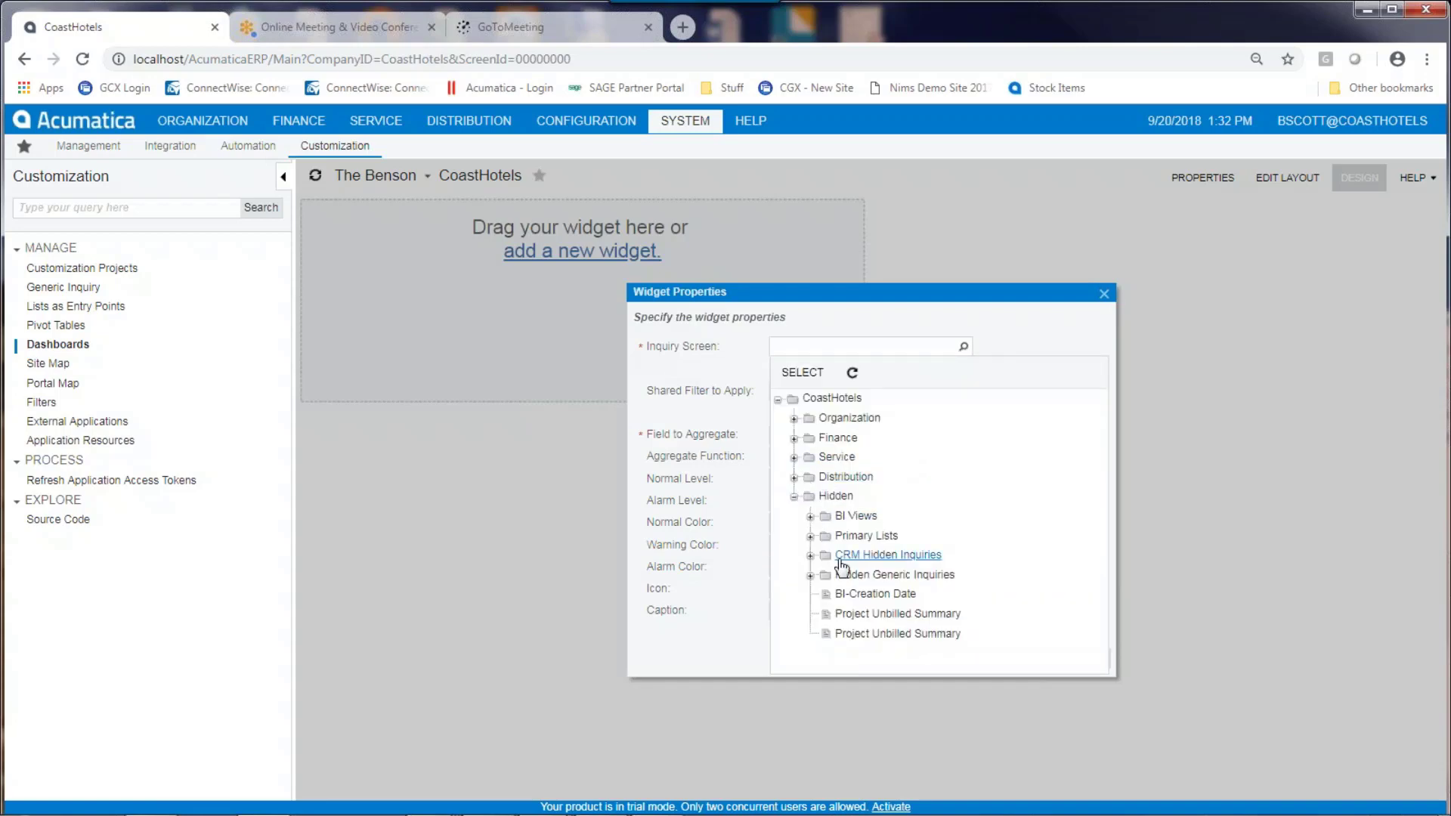
pyautogui.click(810, 575)
pyautogui.click(880, 722)
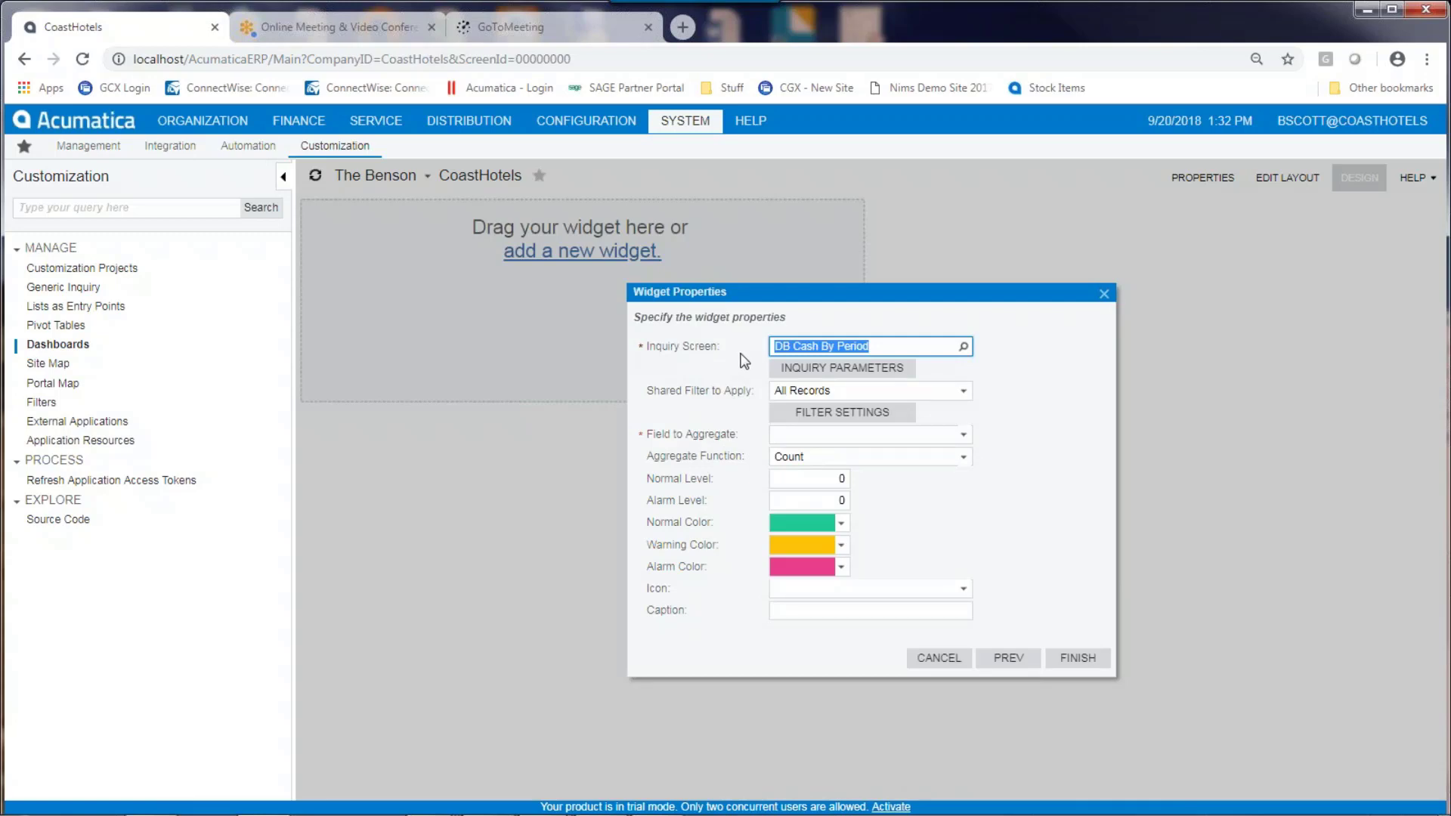
# Keep the default inquiry parameters (9/1/2017 to 9/30/2018) and add no filters.
pyautogui.click(801, 368)
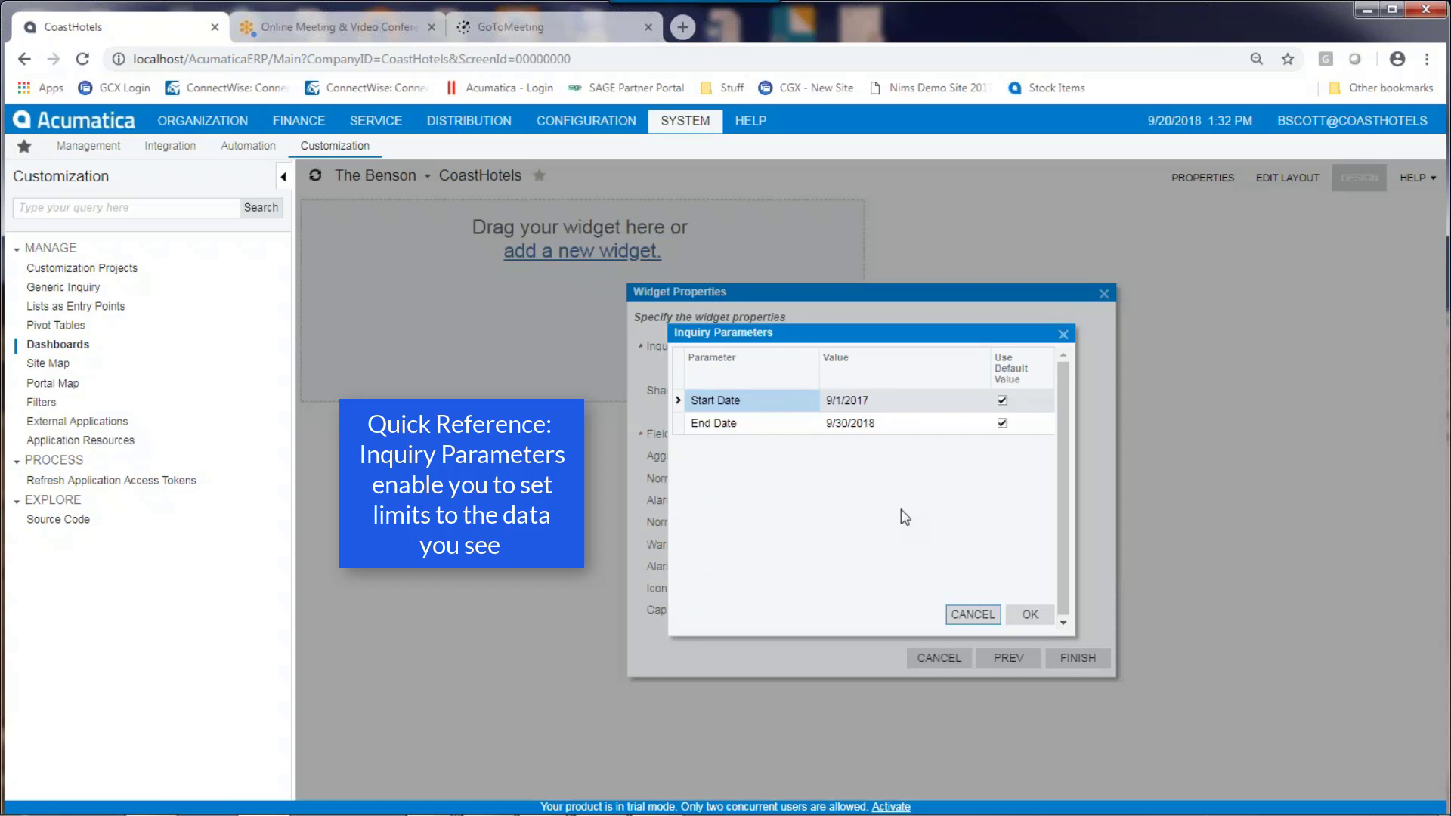
pyautogui.click(1030, 613)
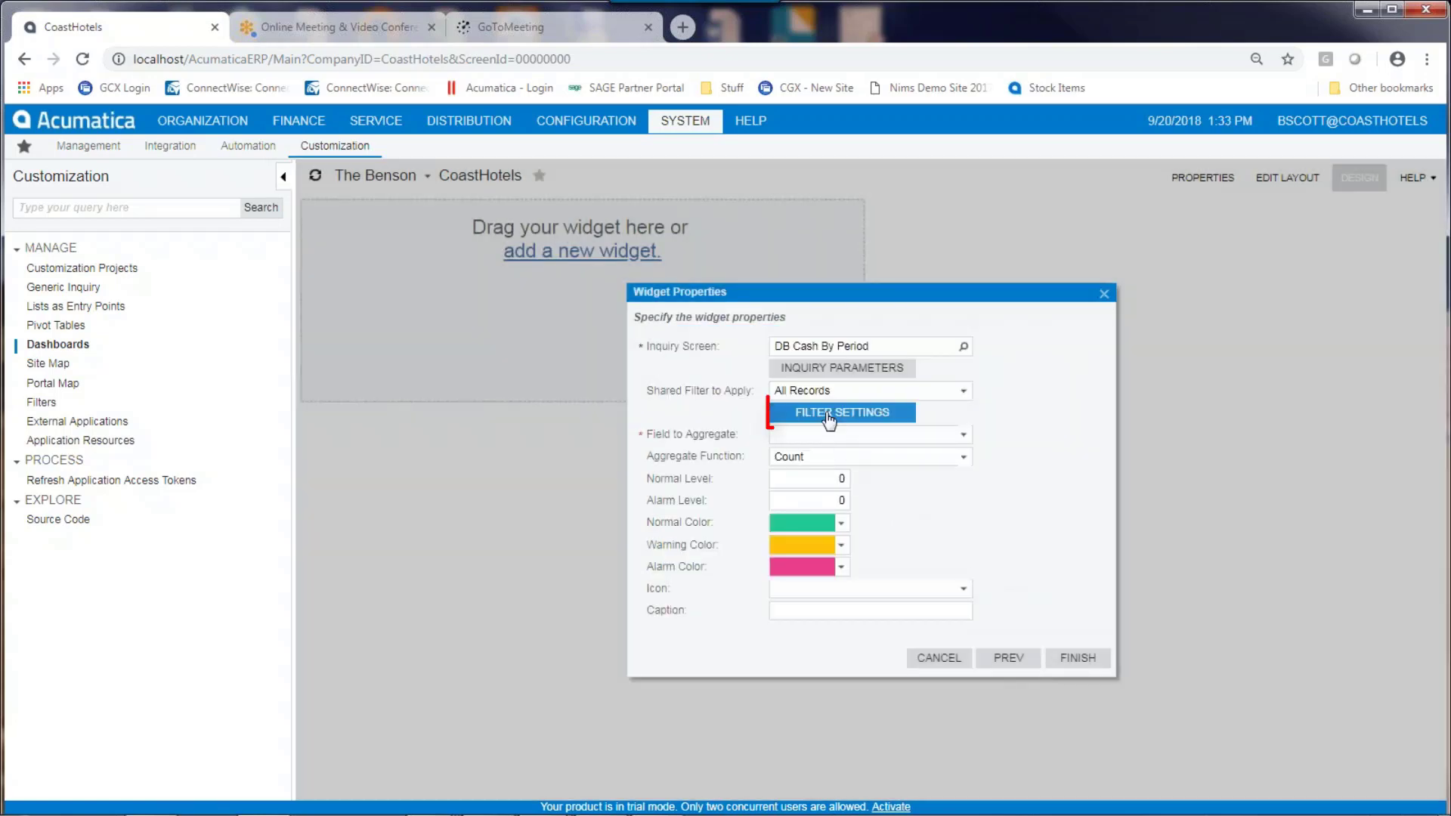
pyautogui.click(829, 416)
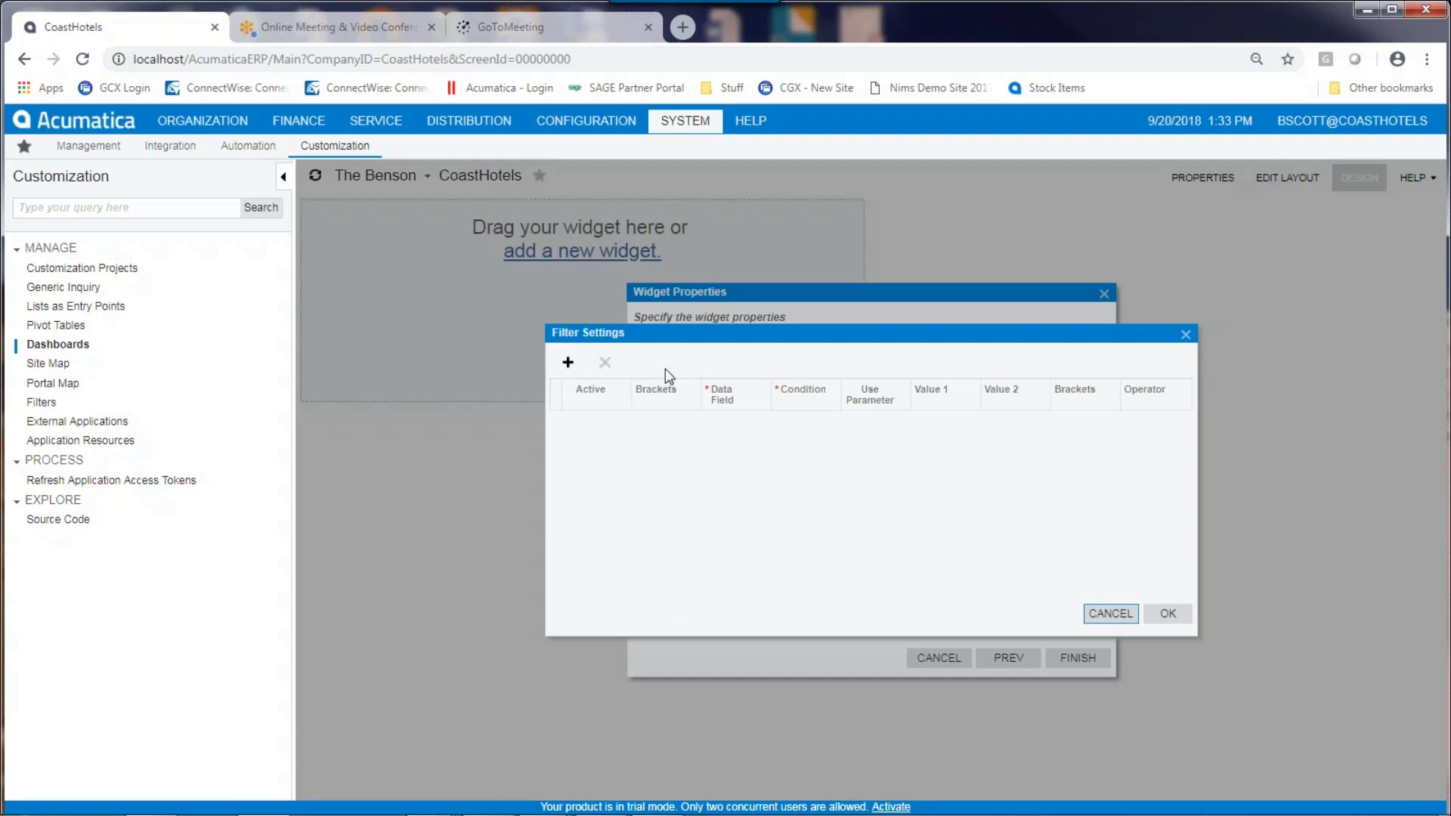
pyautogui.click(1168, 613)
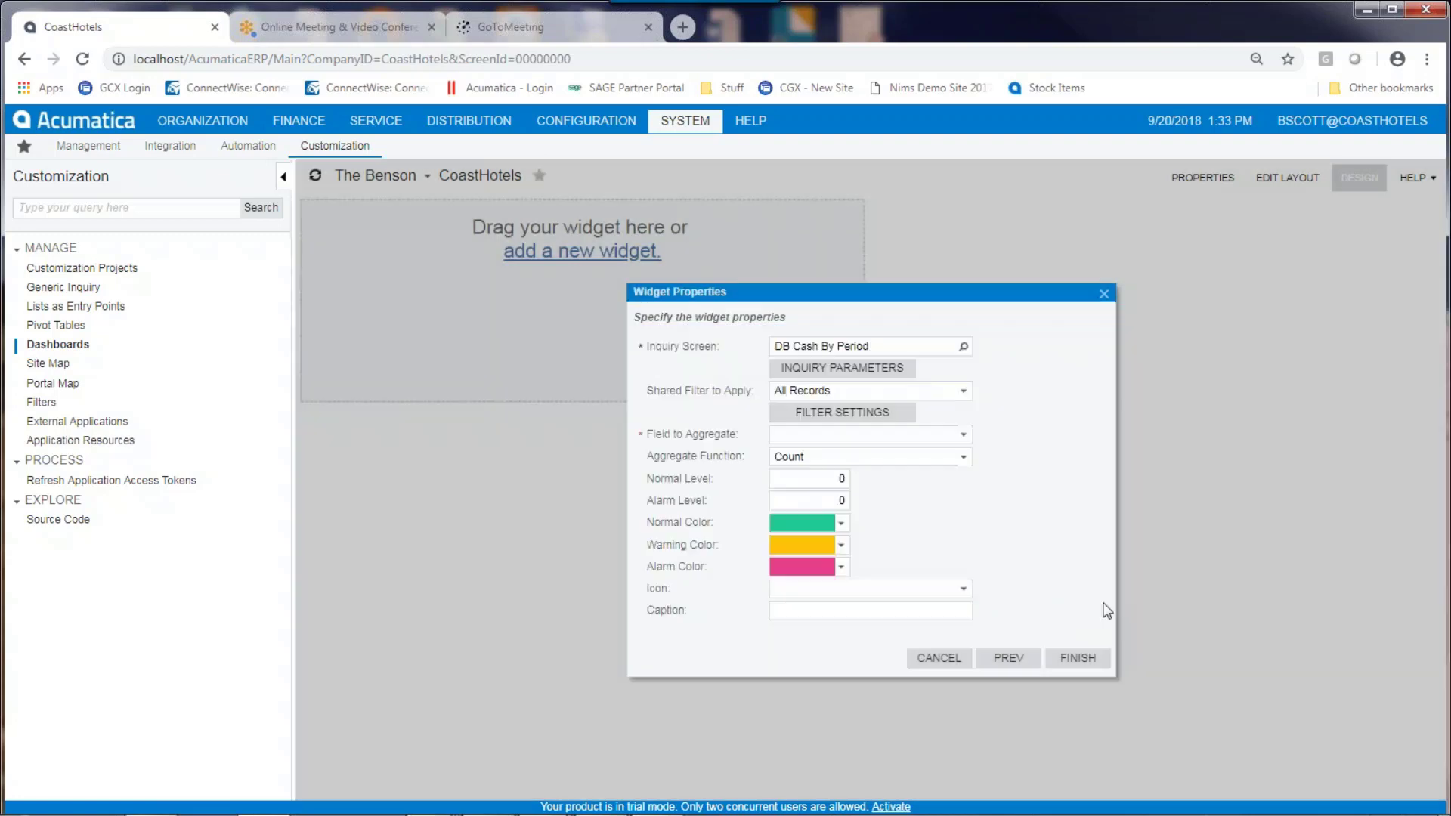
# Aggregate the Ending Balance field using Sum.
pyautogui.click(961, 436)
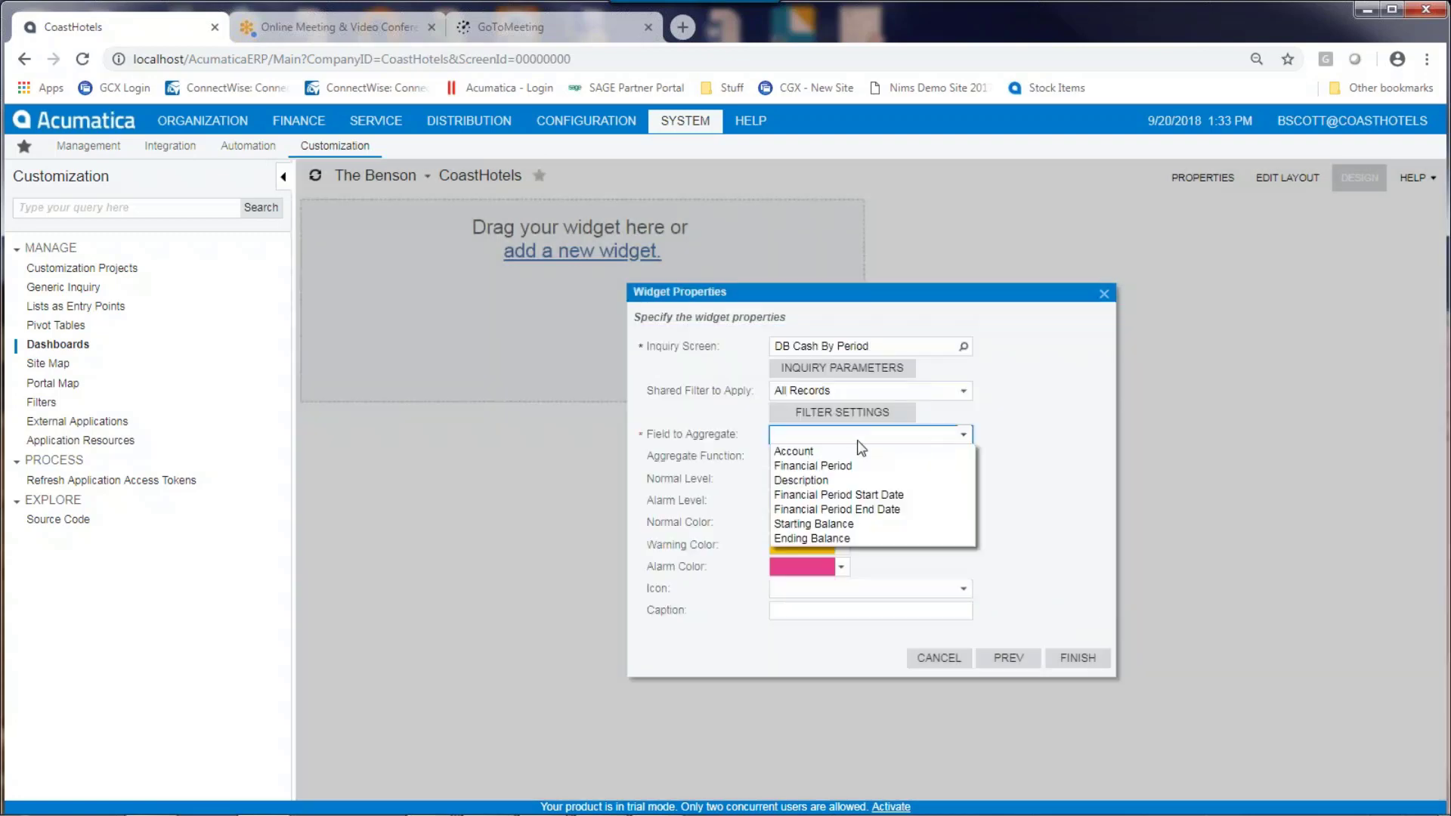
pyautogui.click(836, 538)
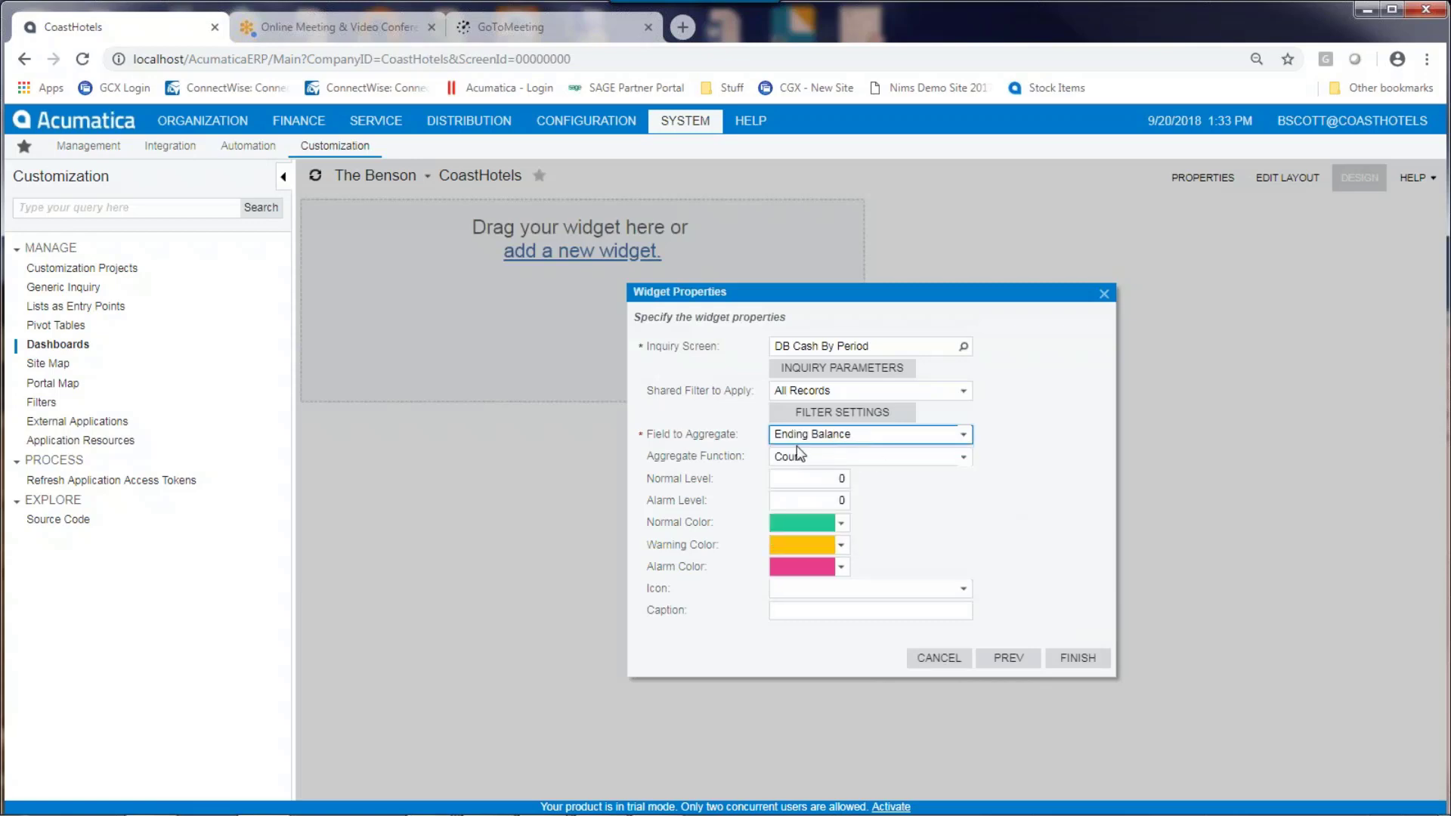
pyautogui.click(963, 457)
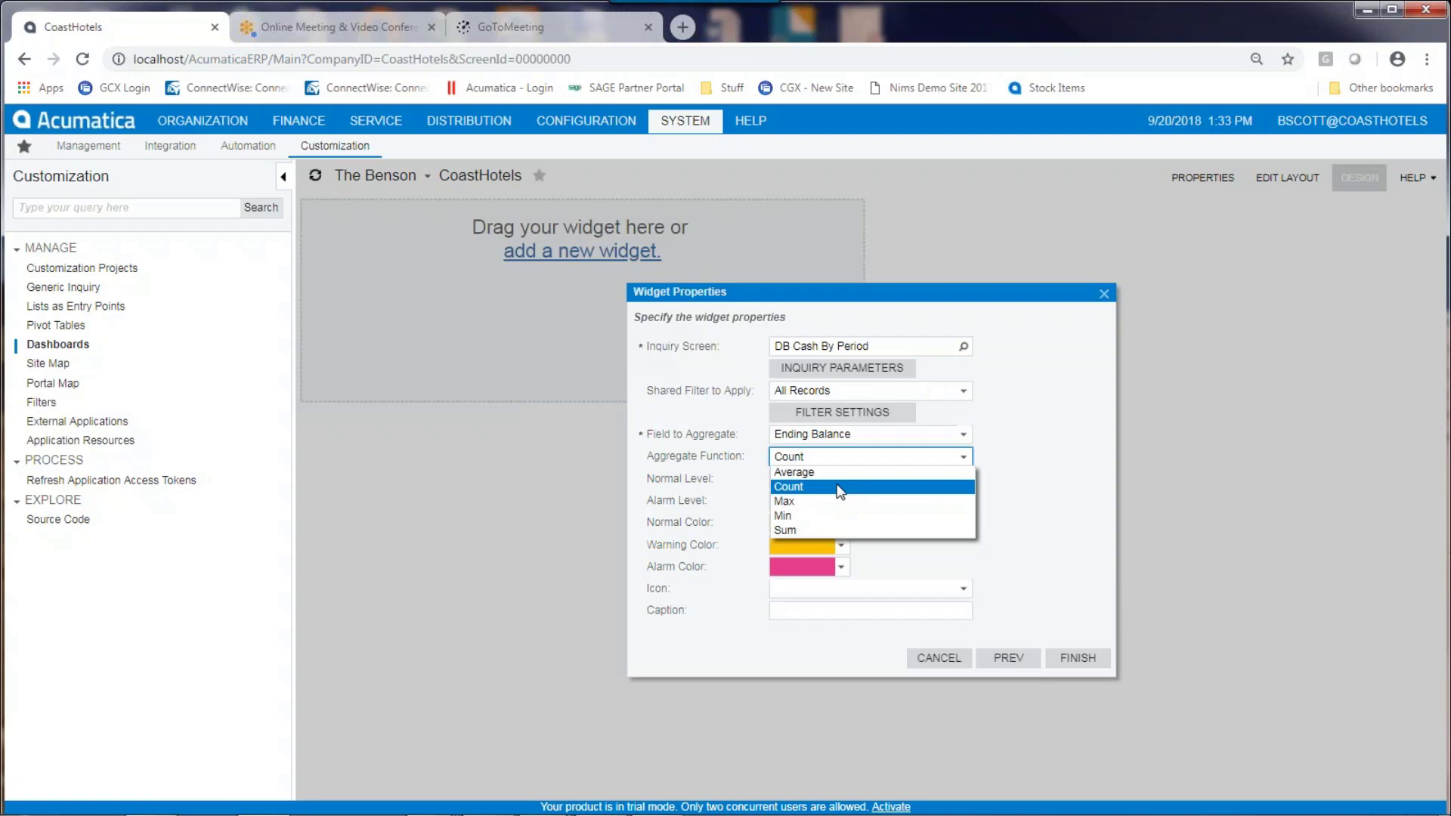
pyautogui.click(806, 529)
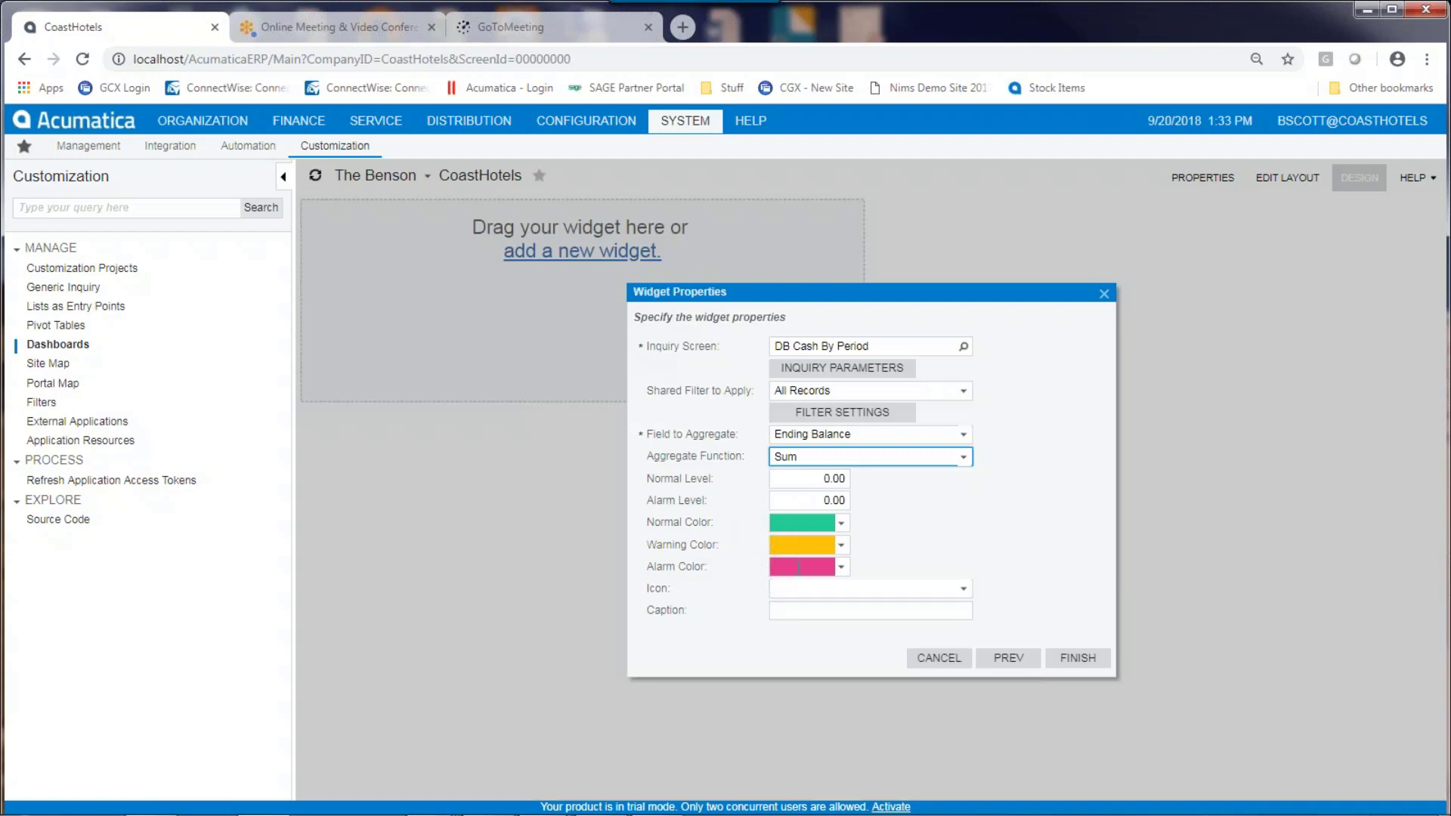
# Set the normal level to 1000 and the alarm level to 50,000.
pyautogui.click(813, 479)
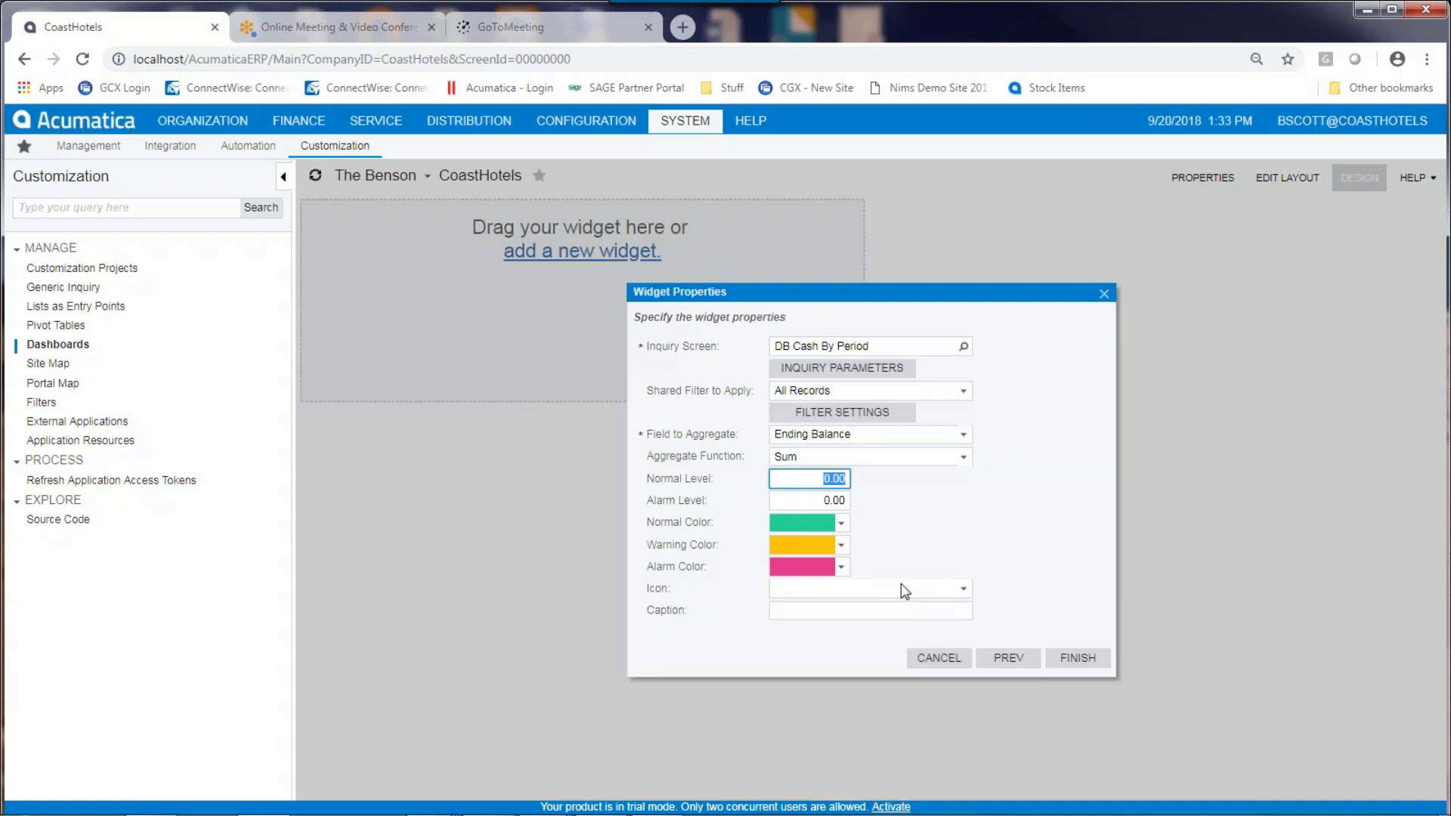
pyautogui.write('1000')
pyautogui.press('Tab')
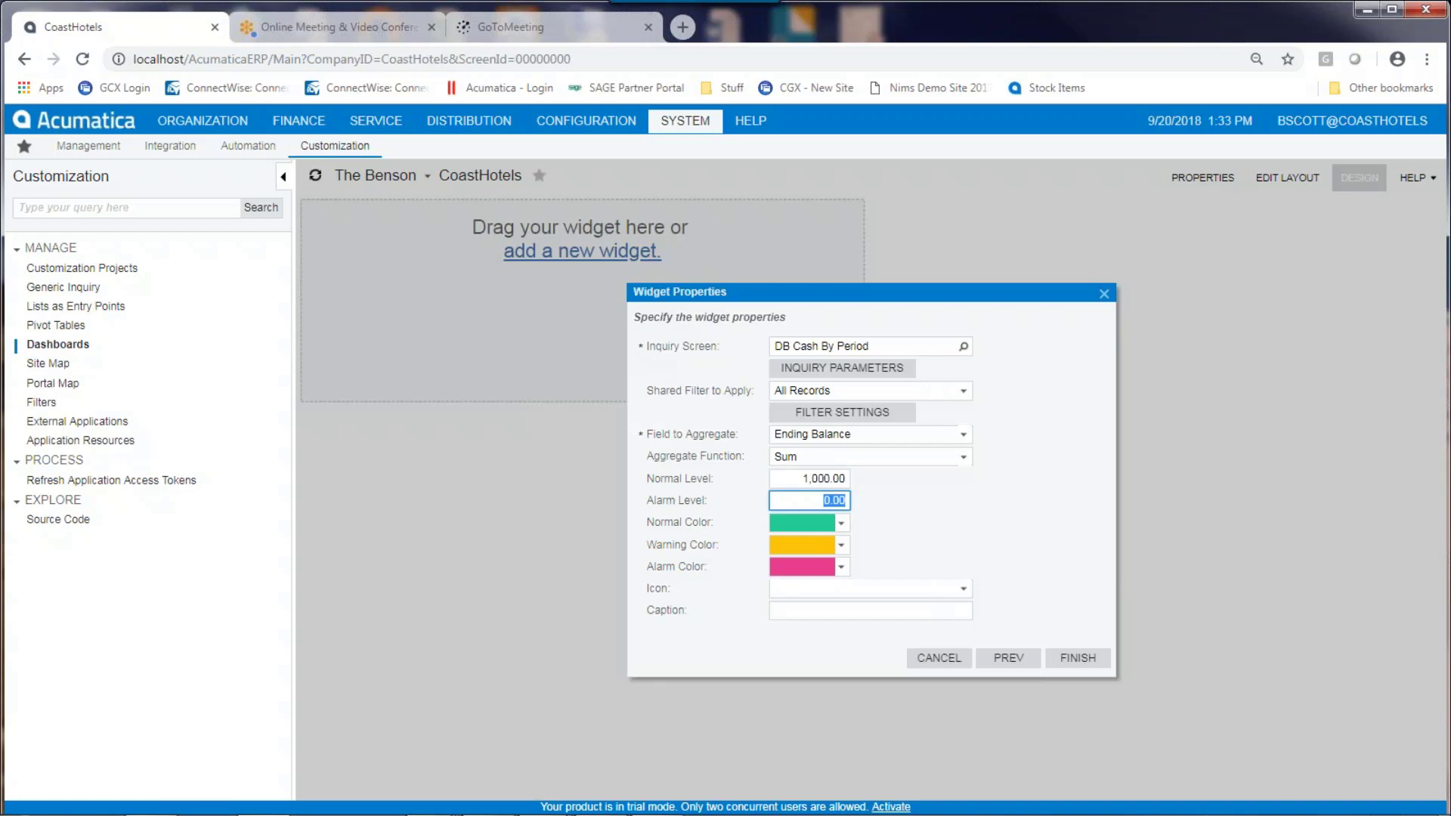
pyautogui.write('50,000')
pyautogui.press('Tab')
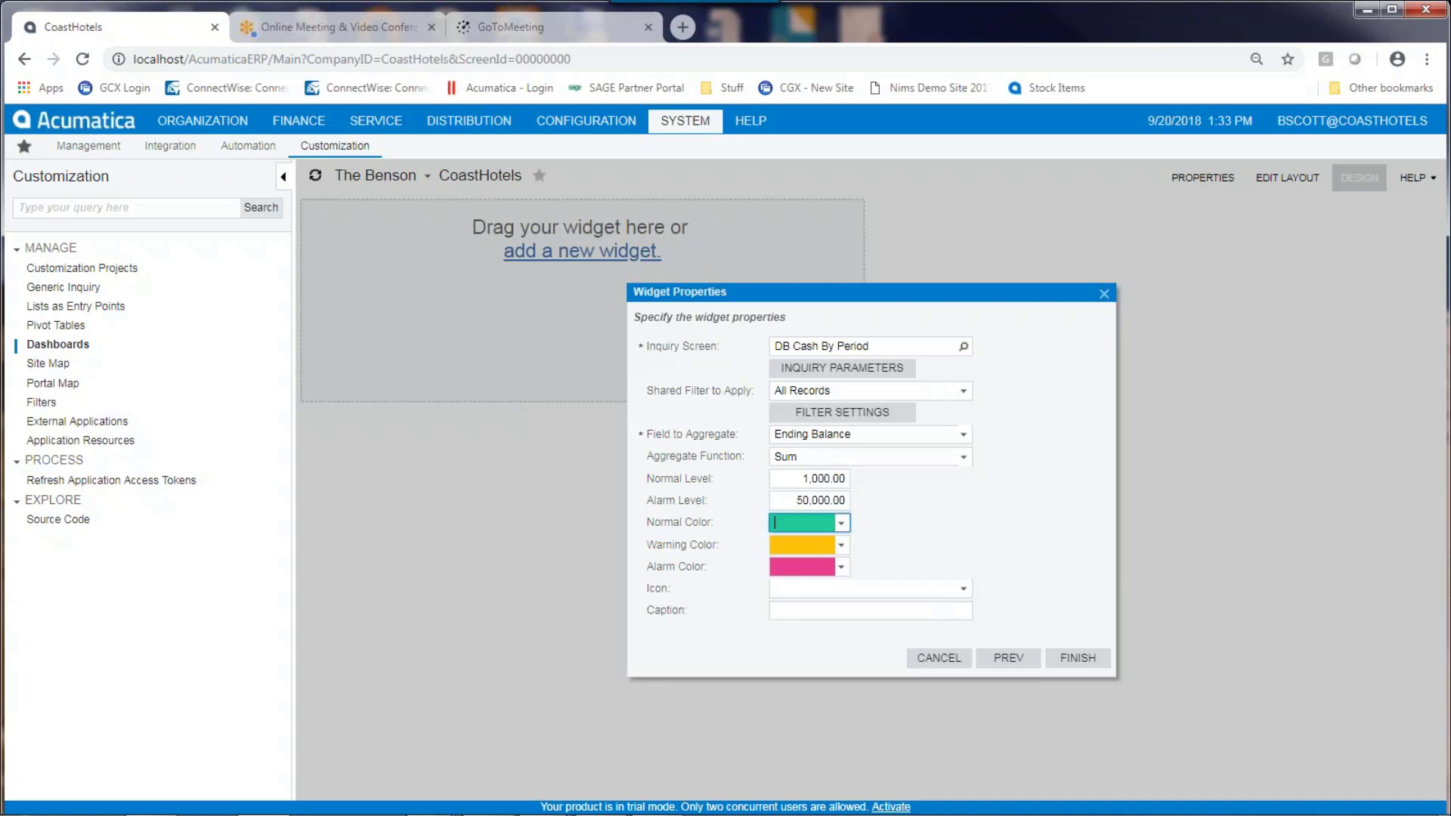
# Give the tile the banking icon and begin its caption.
pyautogui.click(963, 590)
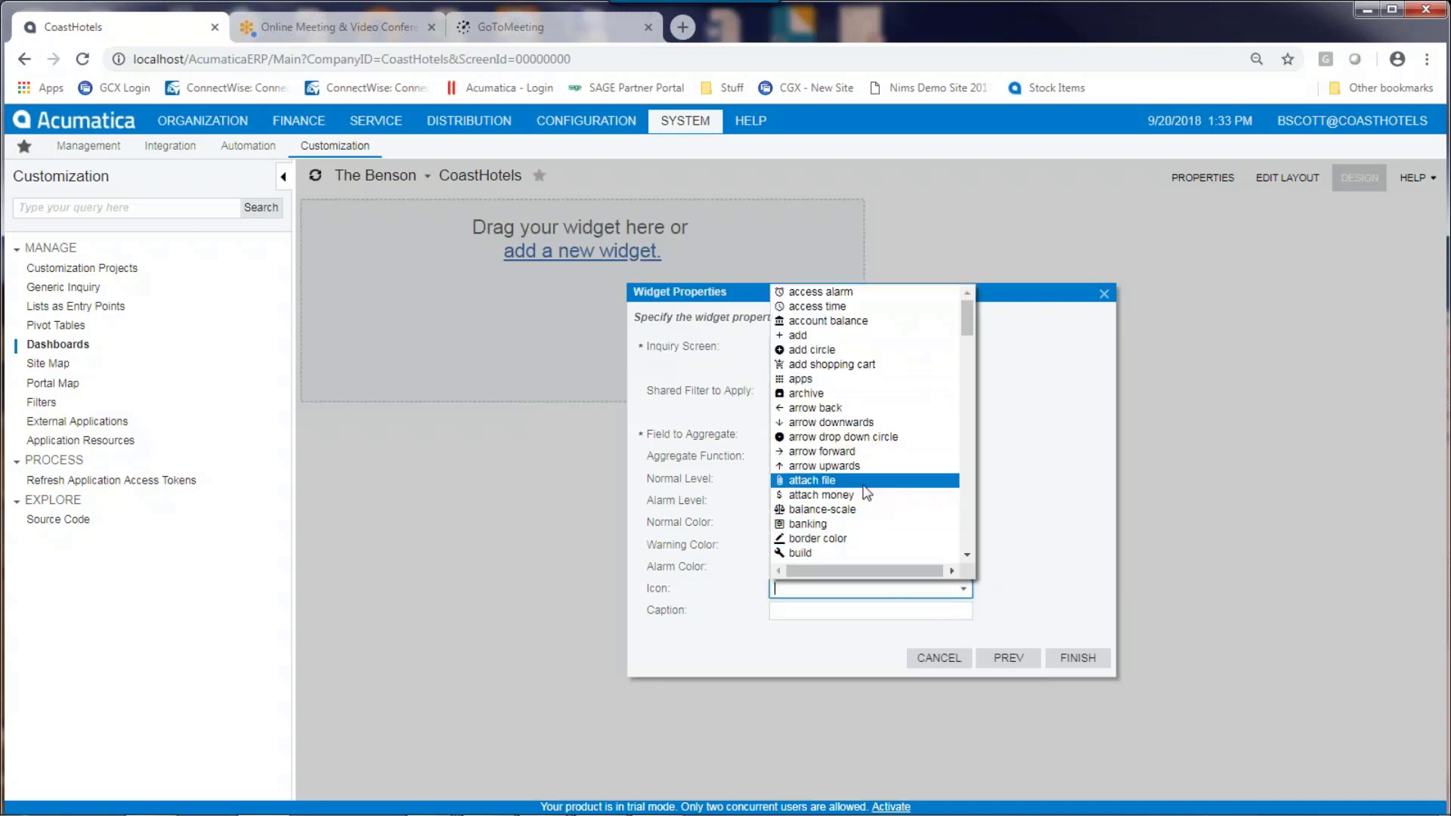
pyautogui.click(824, 523)
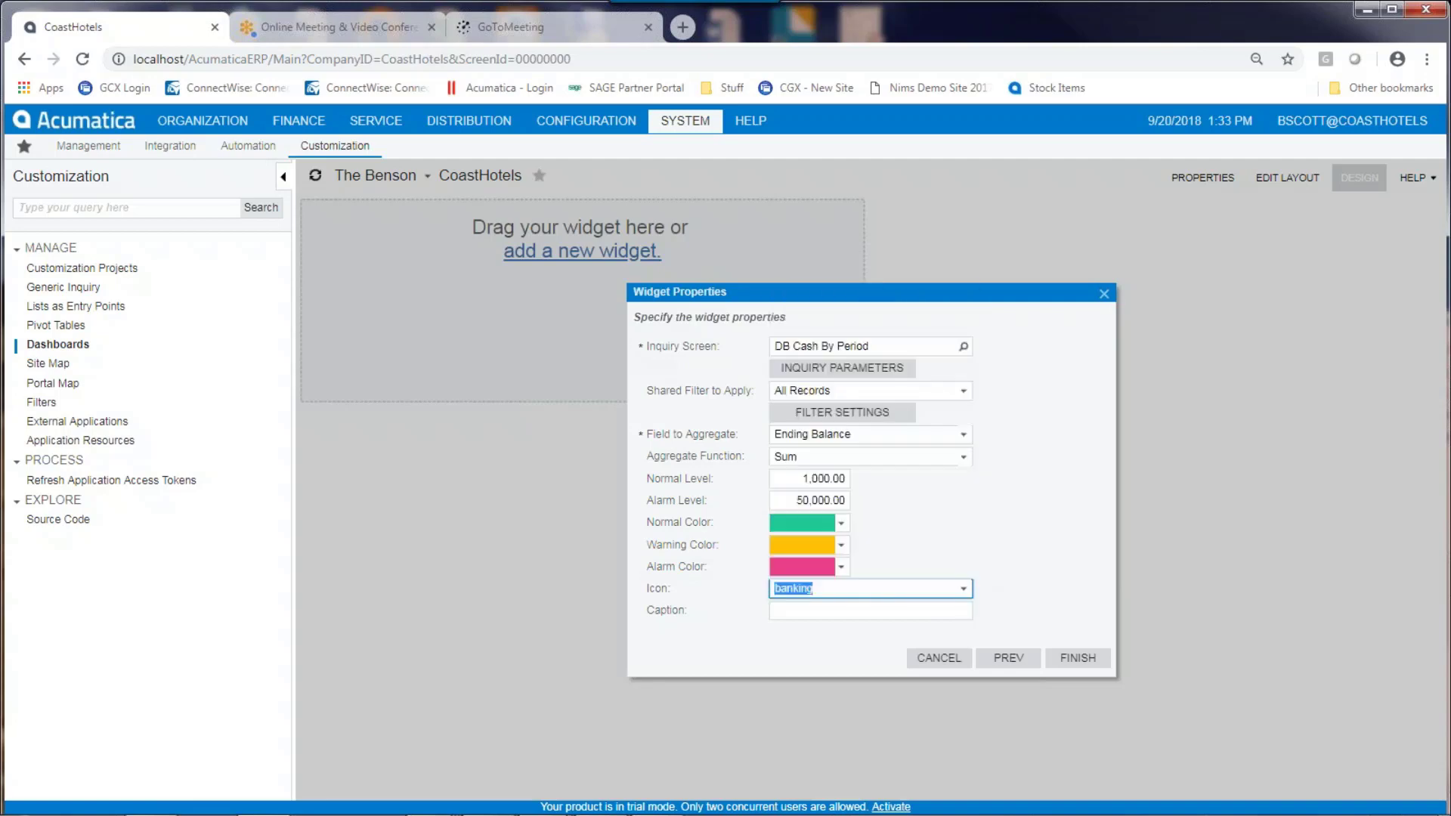
pyautogui.click(865, 612)
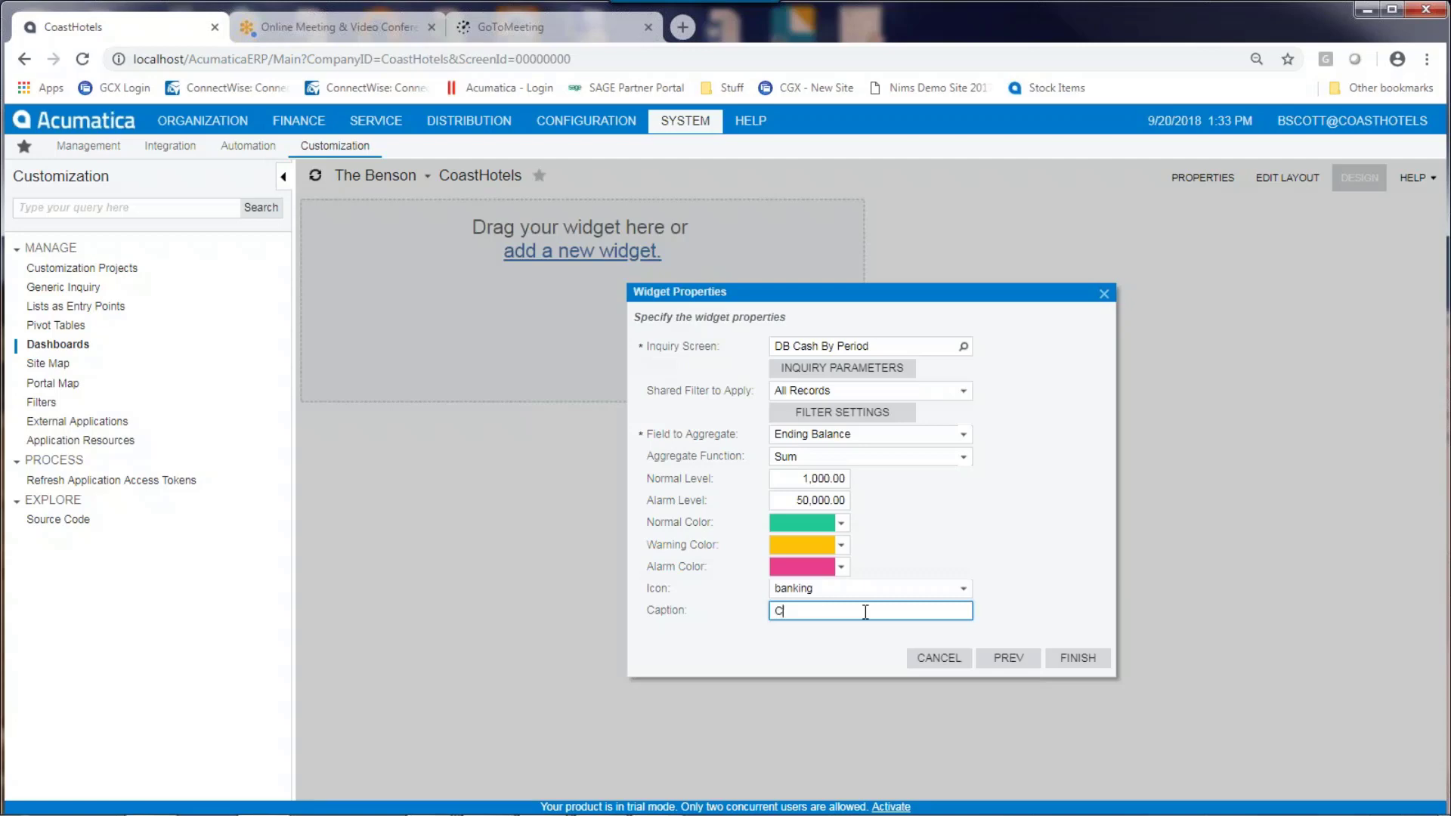
# Complete the 'Cash on Hand' caption, finish the widget, and resize the tile narrower and shorter.
pyautogui.write('h on Hand')
pyautogui.click(1079, 659)
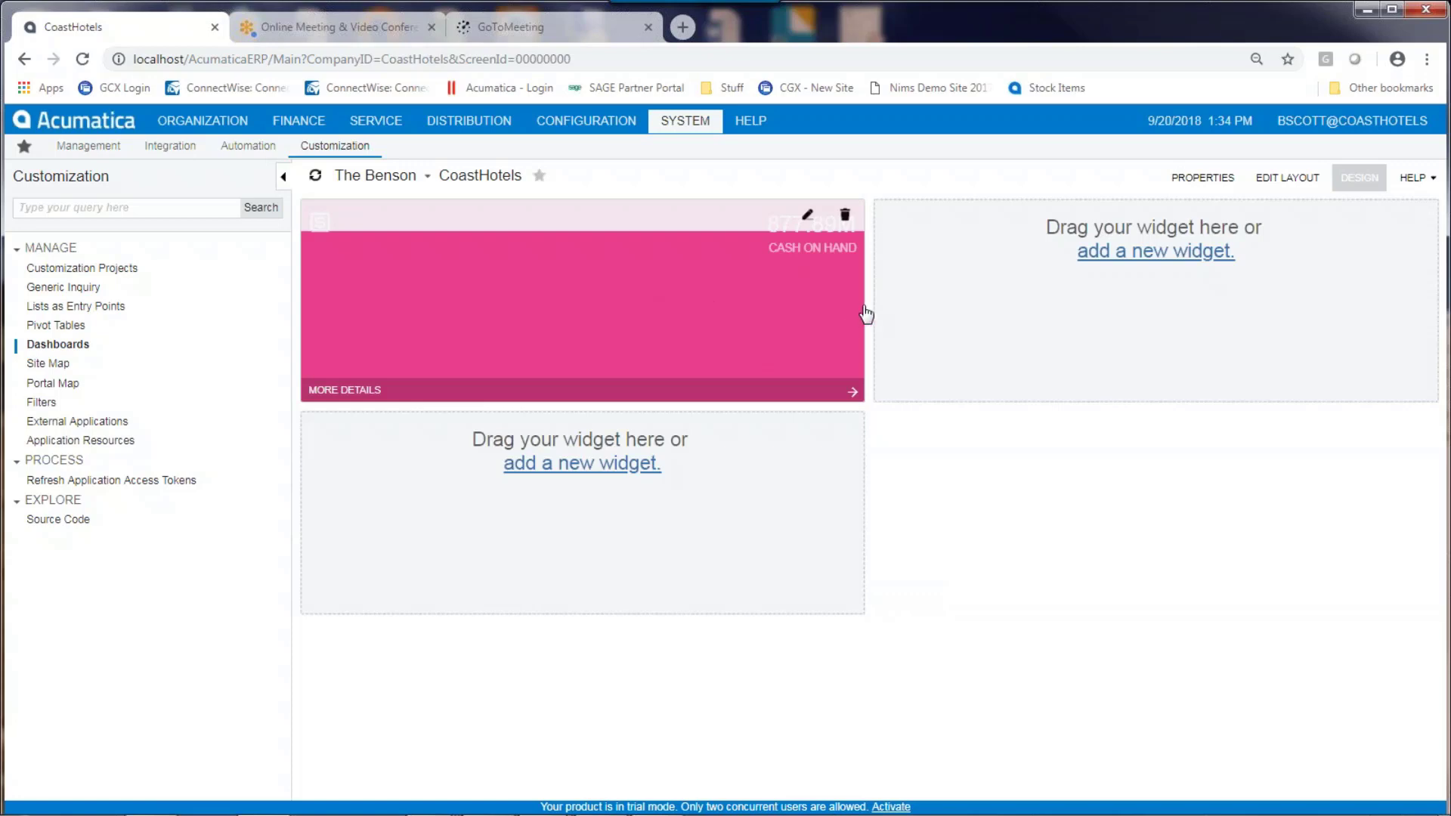
pyautogui.moveTo(866, 315); pyautogui.dragTo(578, 315)
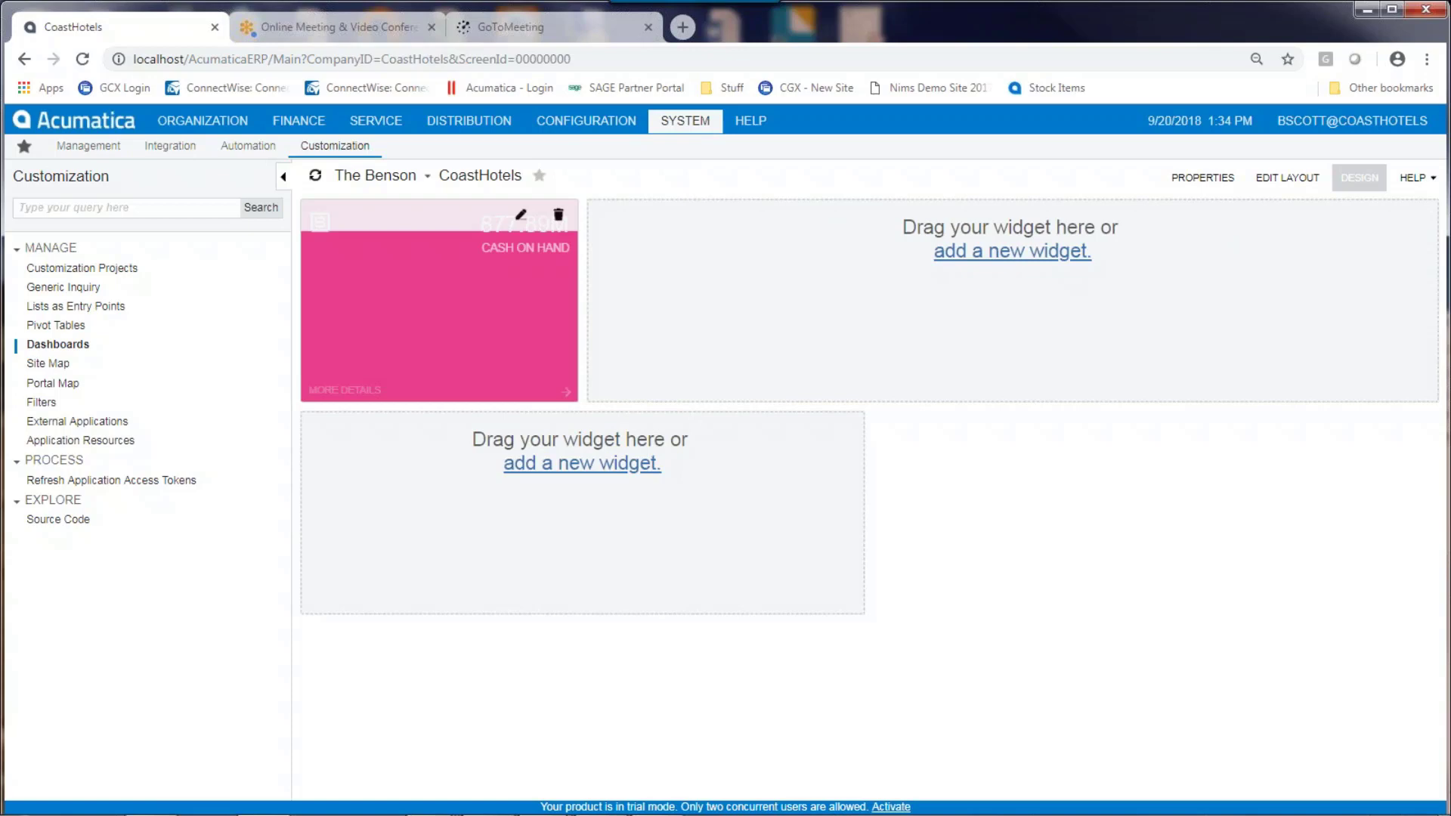
pyautogui.moveTo(442, 402); pyautogui.dragTo(436, 311)
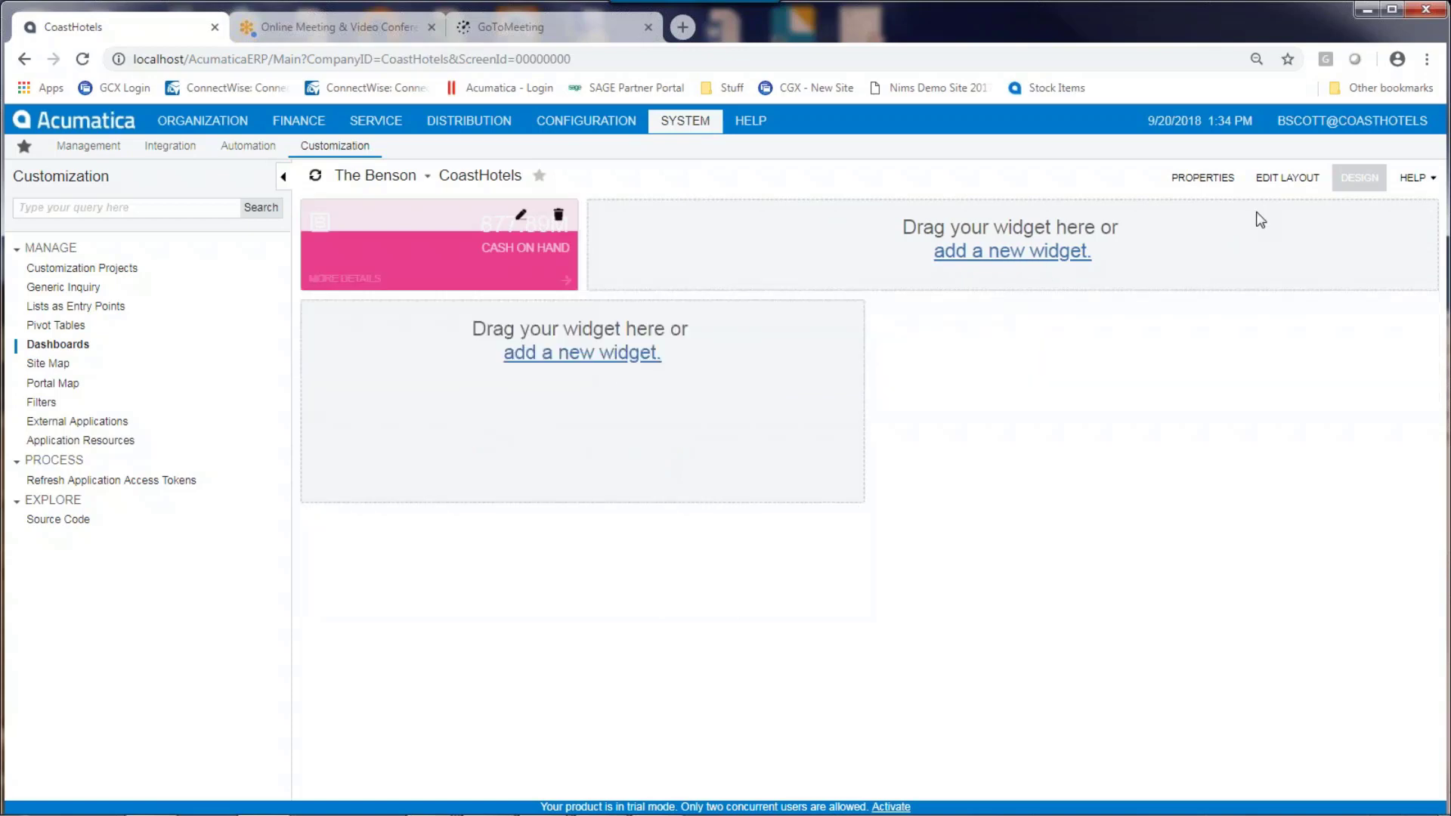
# Exit design mode, drill into the tile's DB Cash By Period inquiry, and return to the dashboard.
pyautogui.click(1368, 184)
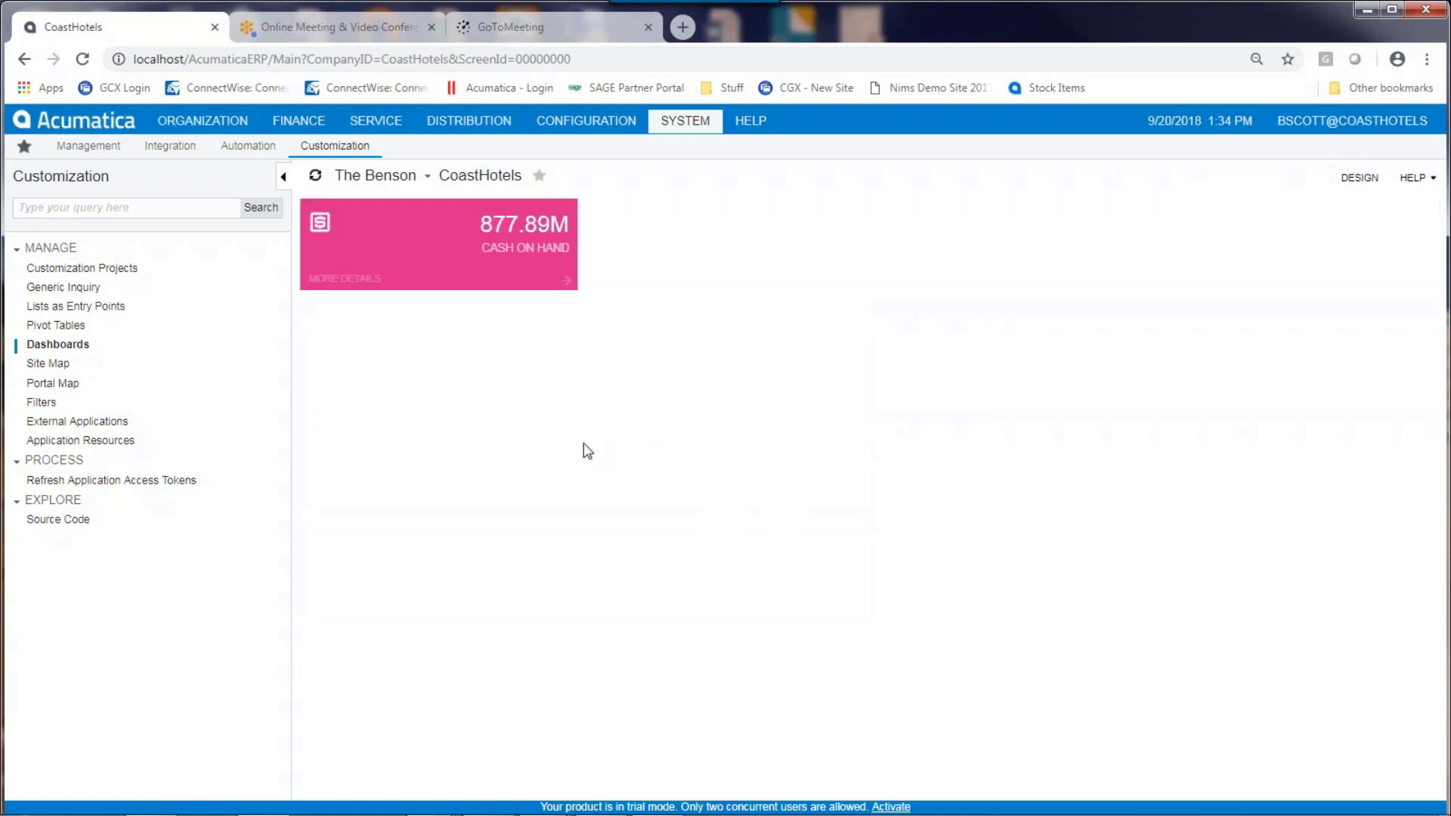
pyautogui.click(475, 236)
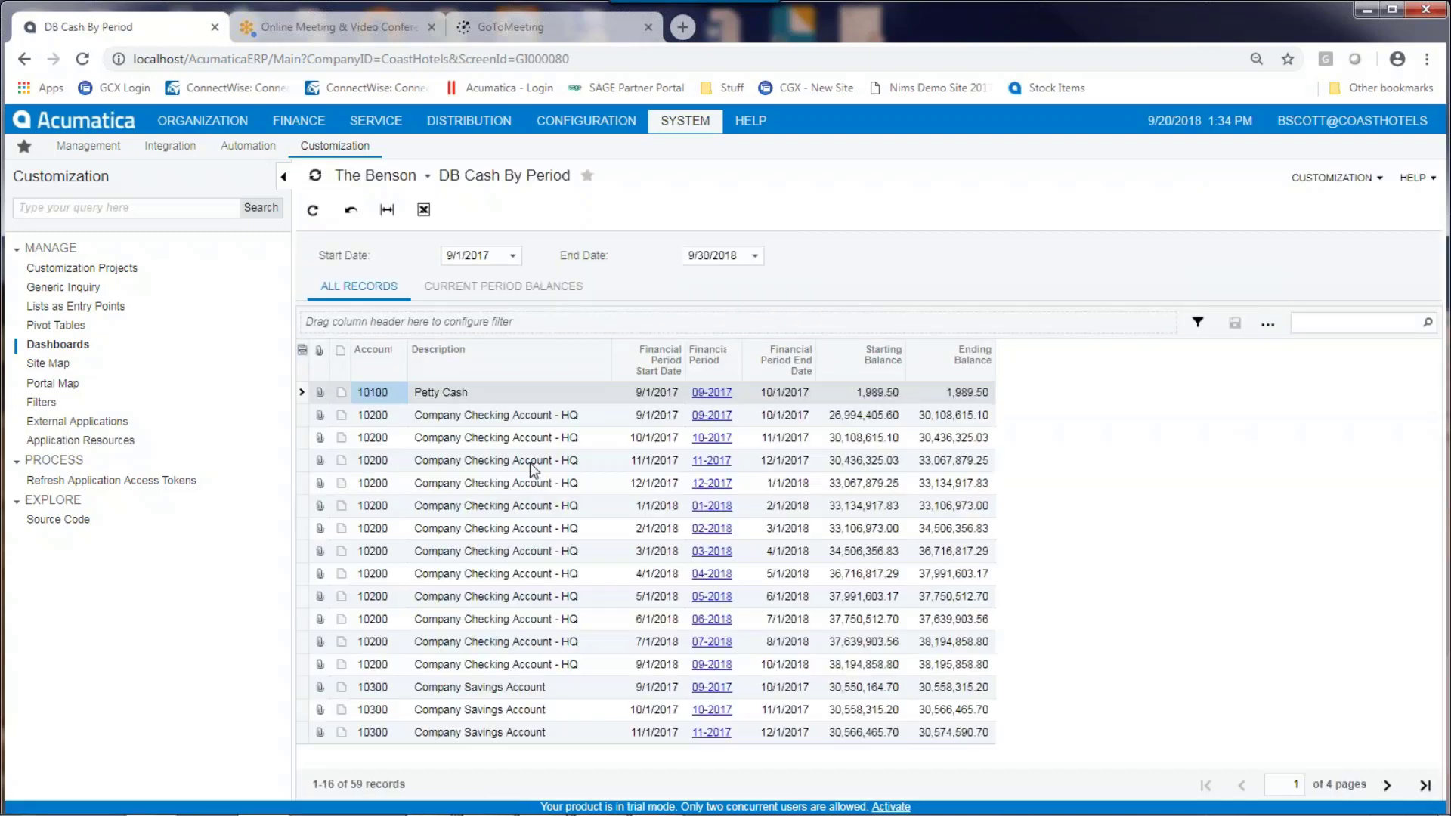
pyautogui.click(24, 60)
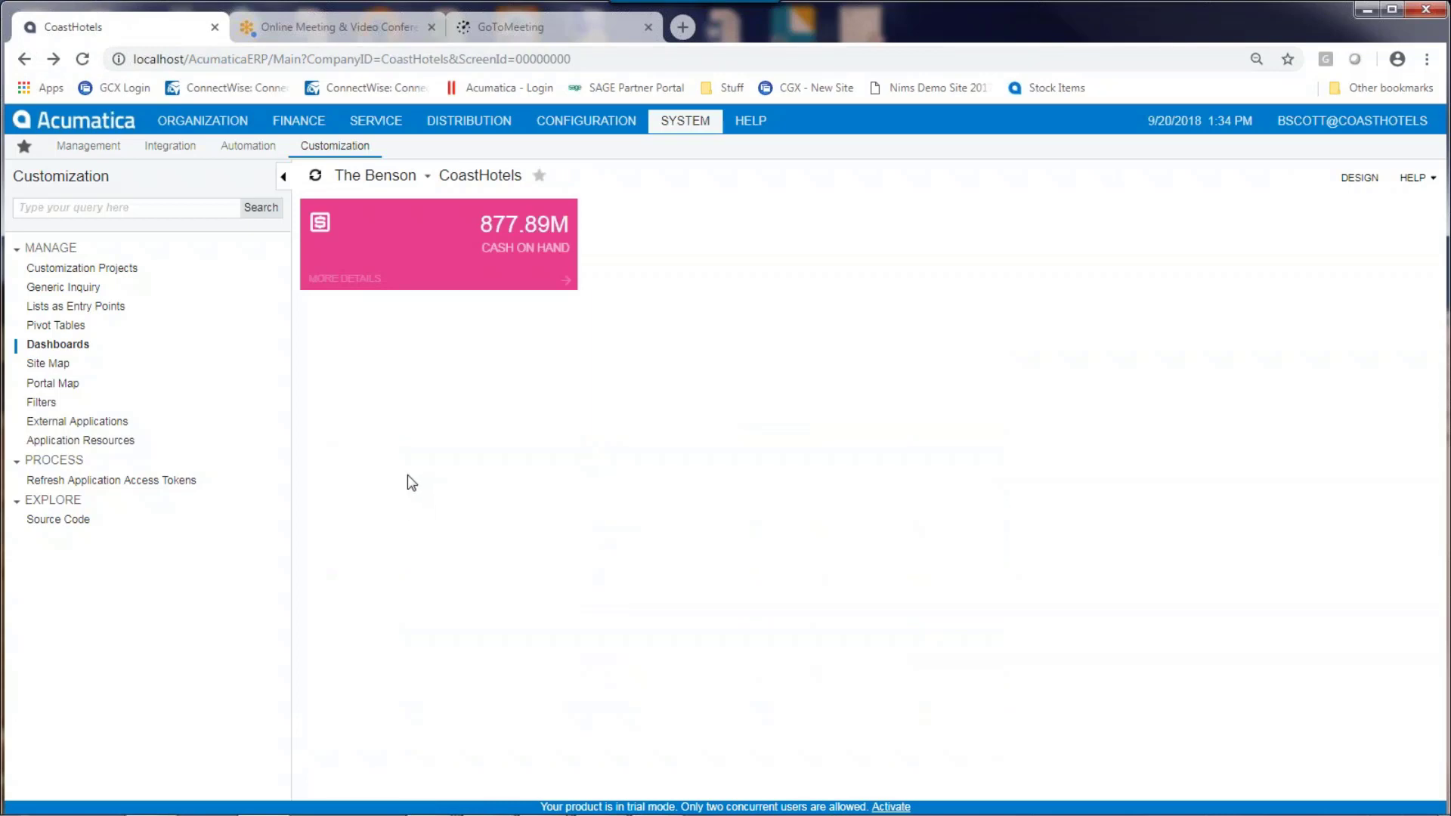
# Back in design mode, add a new Chart widget to the dashboard.
pyautogui.click(1352, 179)
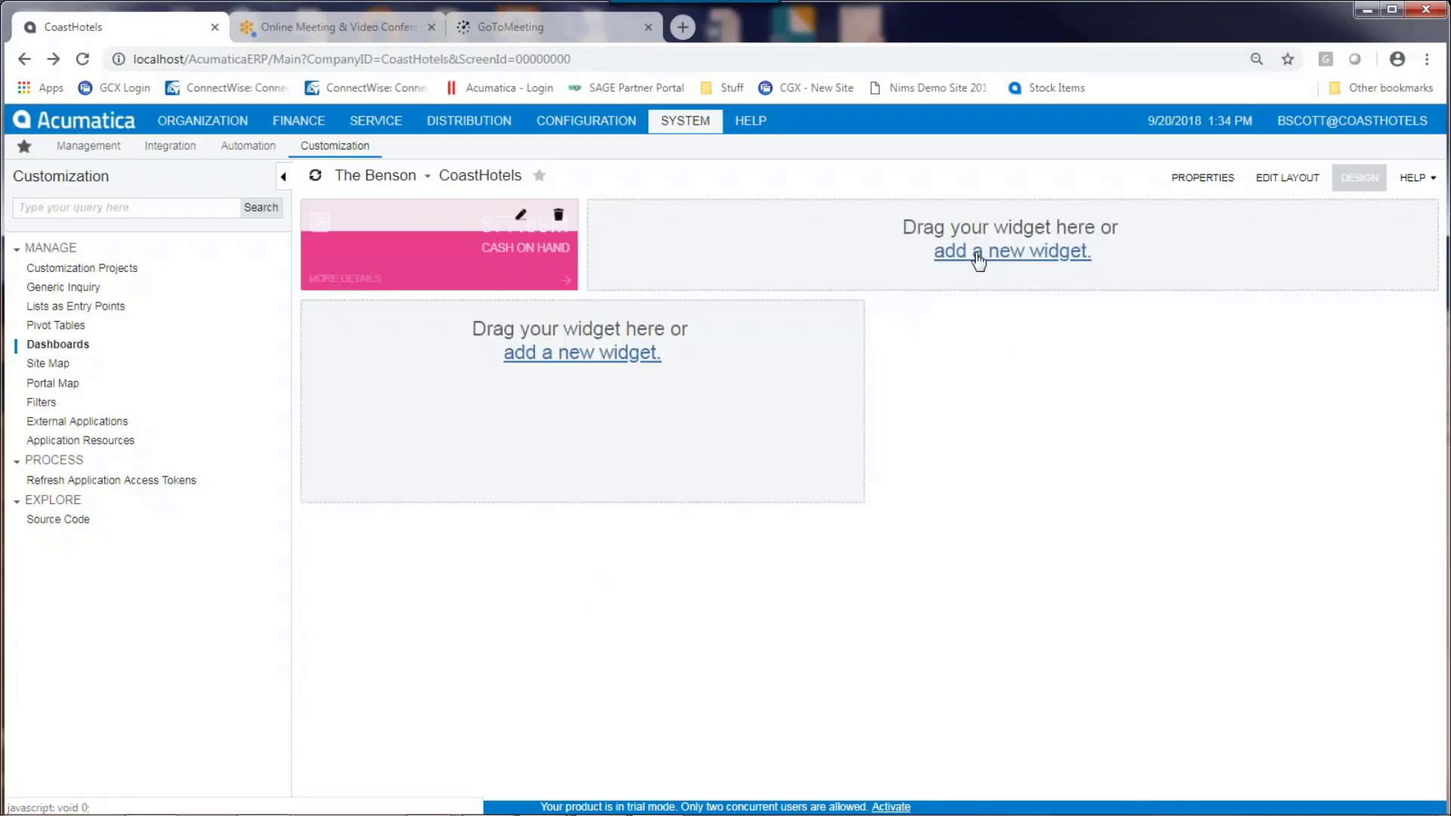
pyautogui.click(978, 257)
pyautogui.click(739, 354)
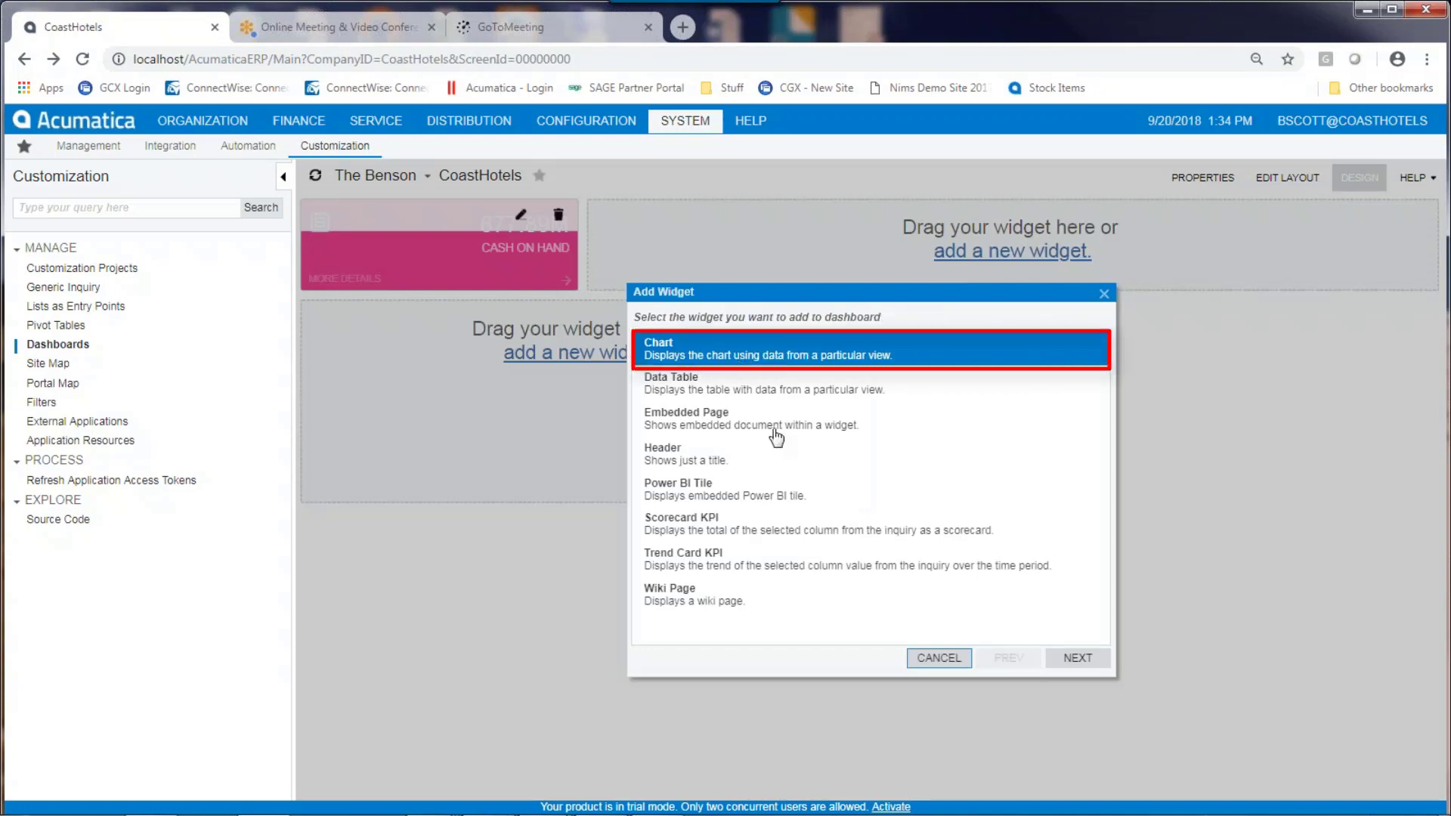
pyautogui.click(1067, 668)
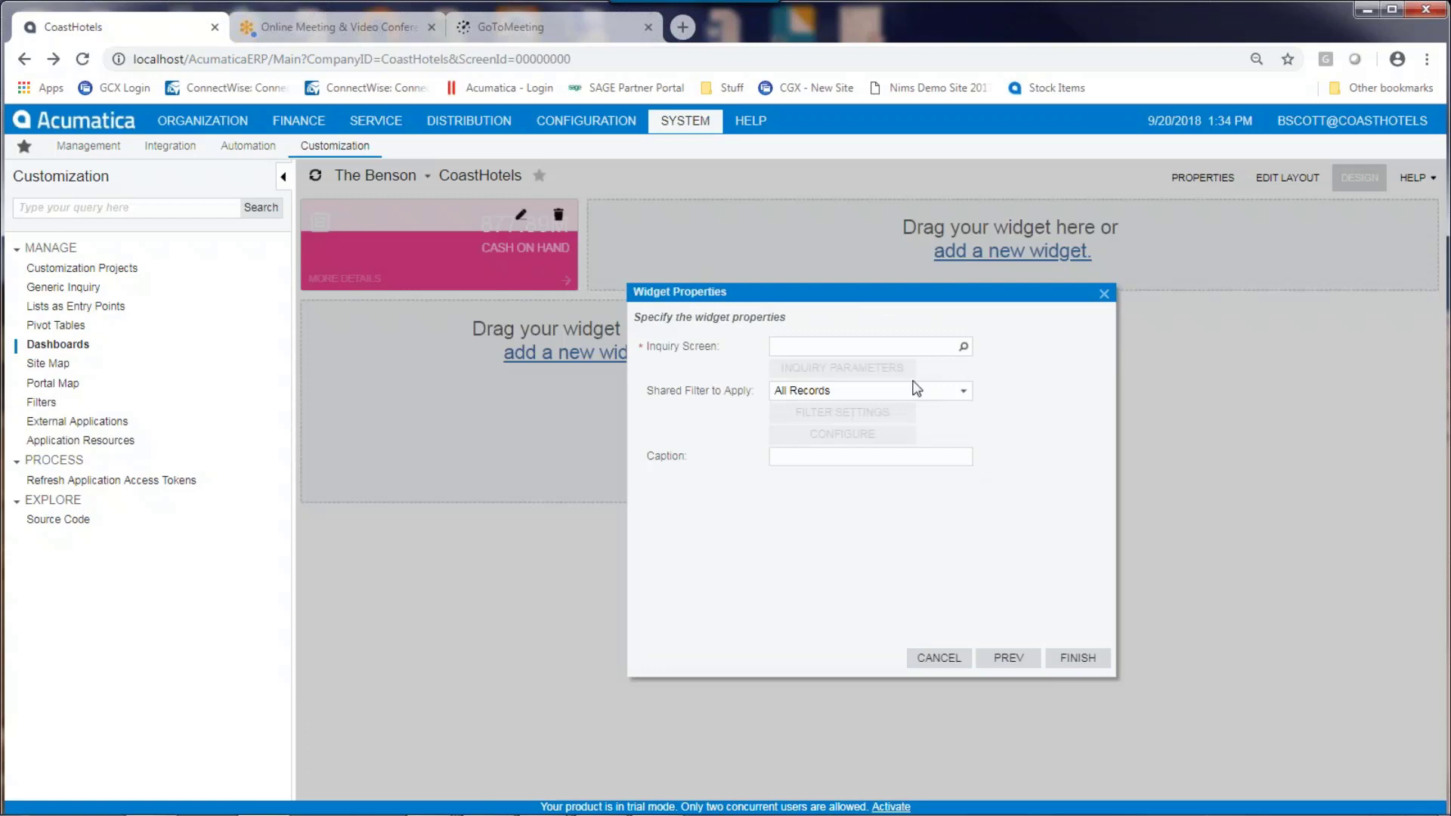
# Use DB Cash By Period from Hidden > Hidden Generic Inquiries as the chart's inquiry.
pyautogui.click(963, 347)
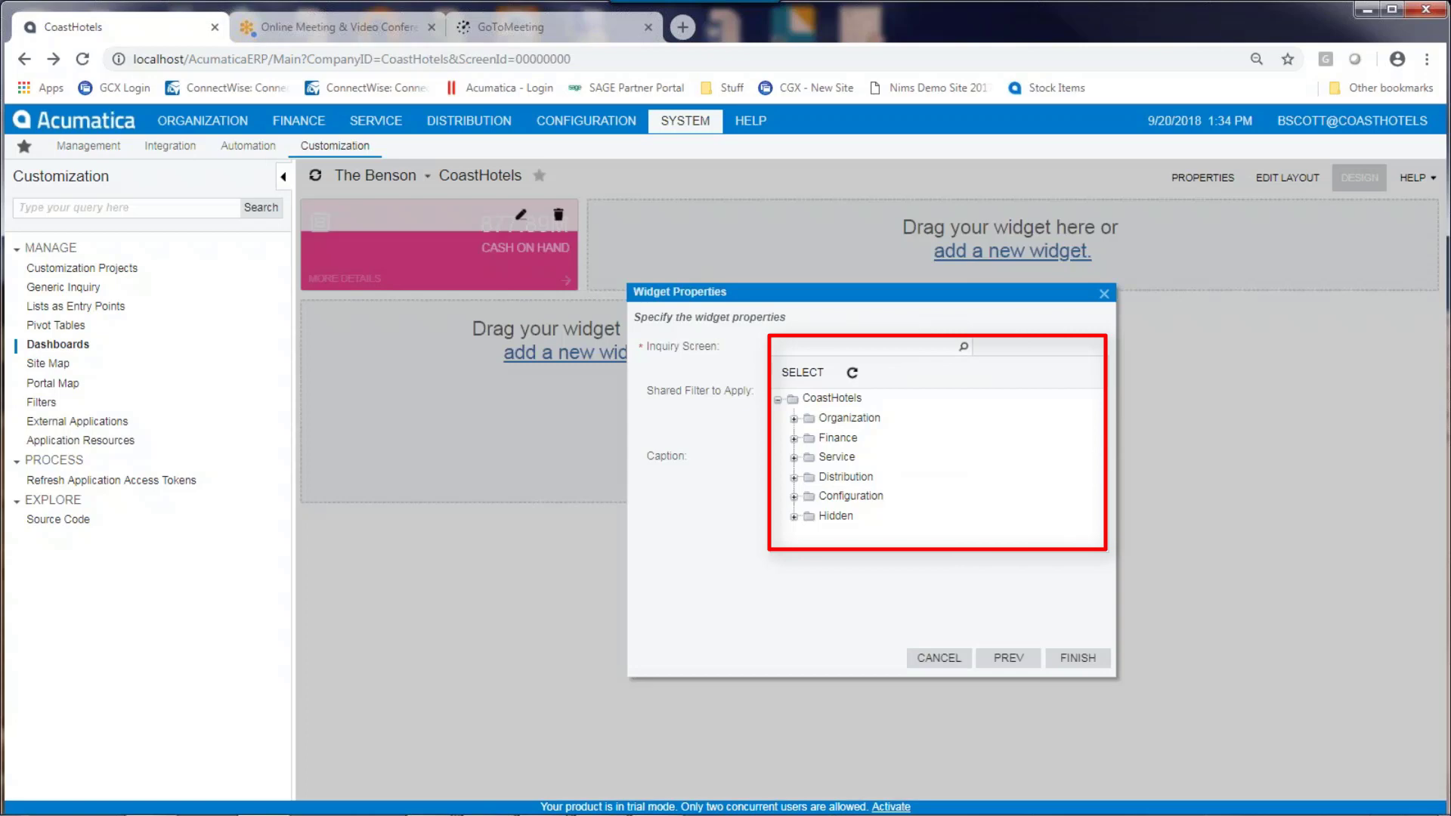
pyautogui.click(794, 517)
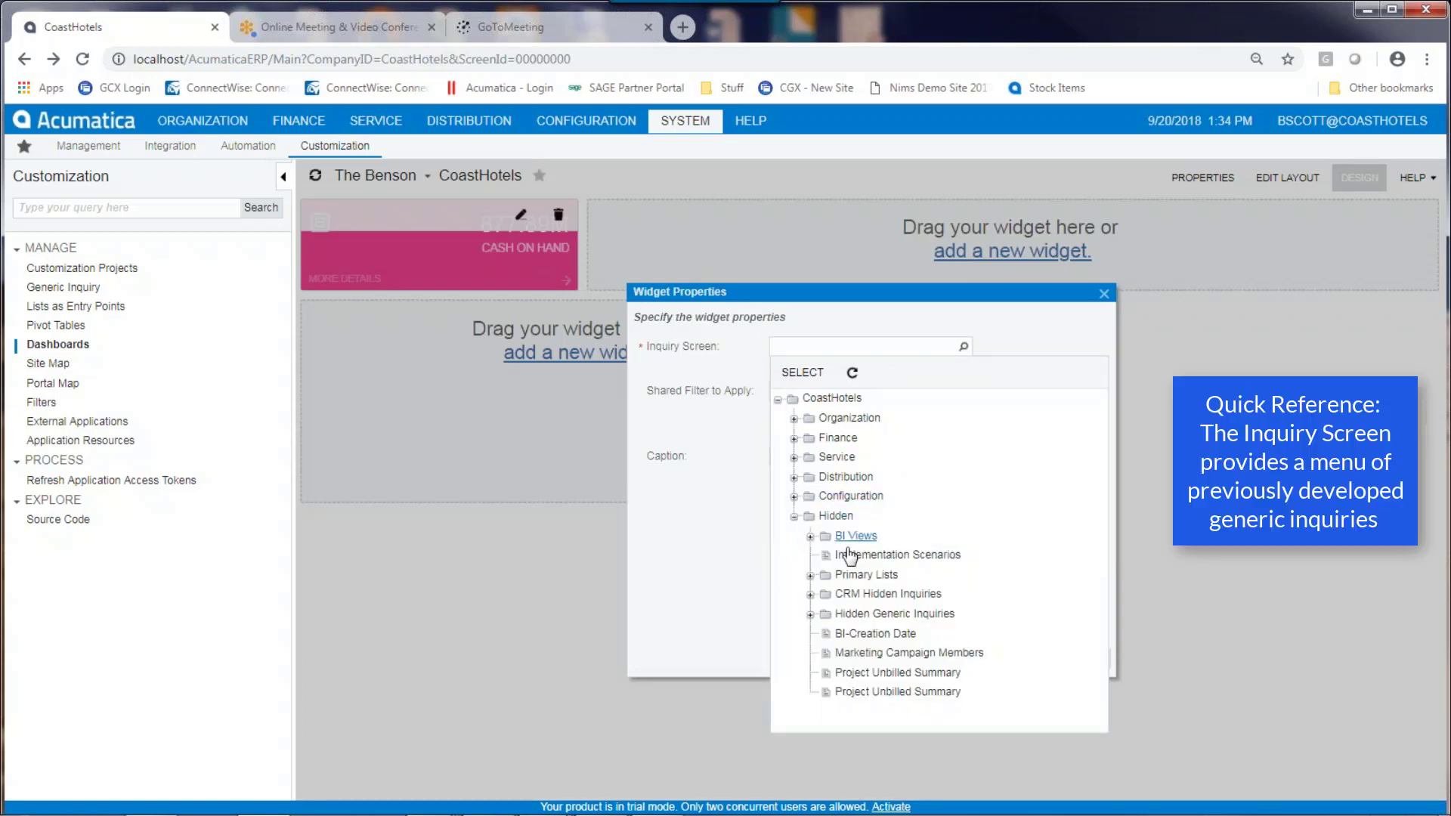
pyautogui.click(810, 615)
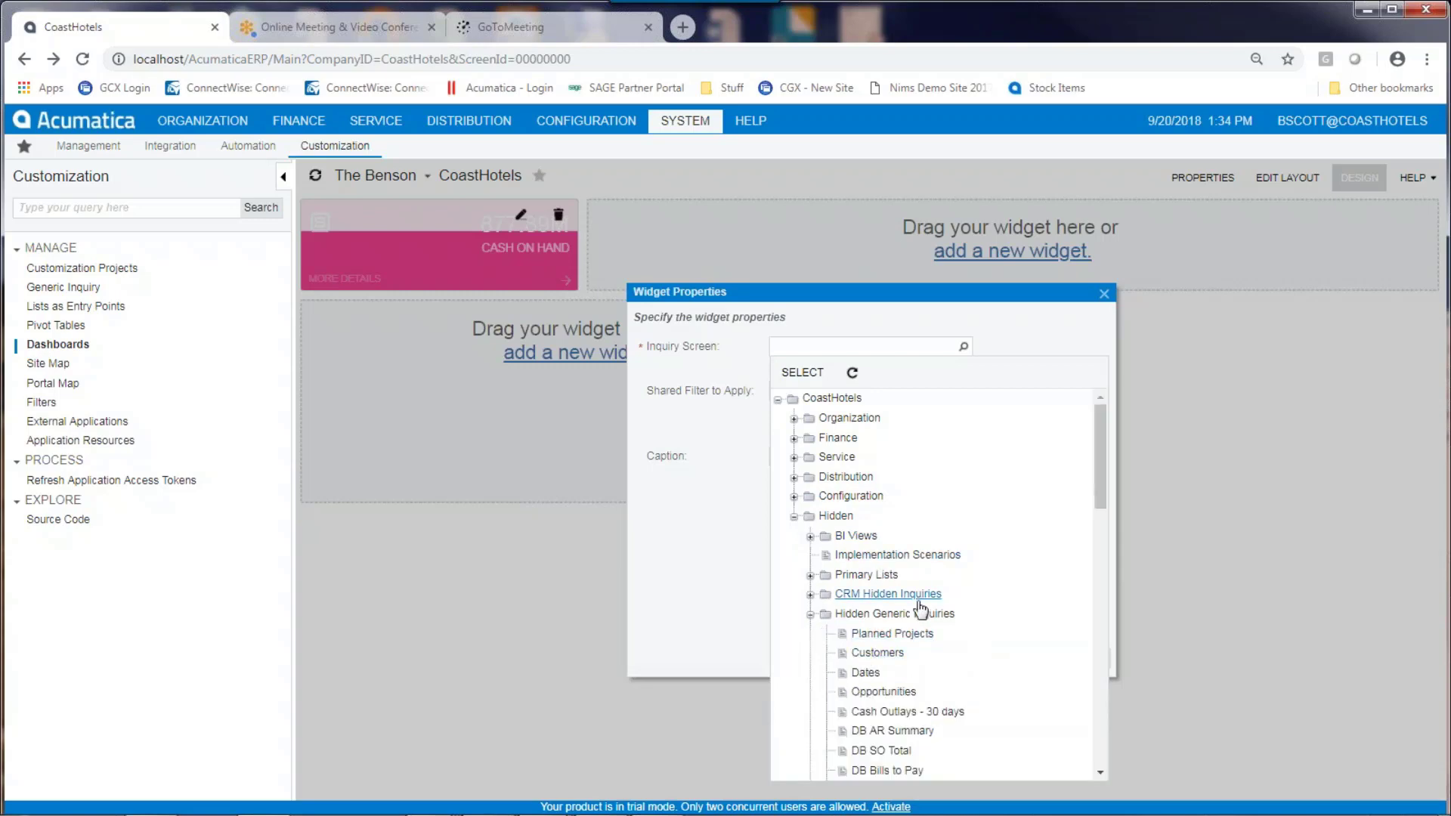
pyautogui.scroll(-1, 918, 616)
pyautogui.scroll(-3, 928, 621)
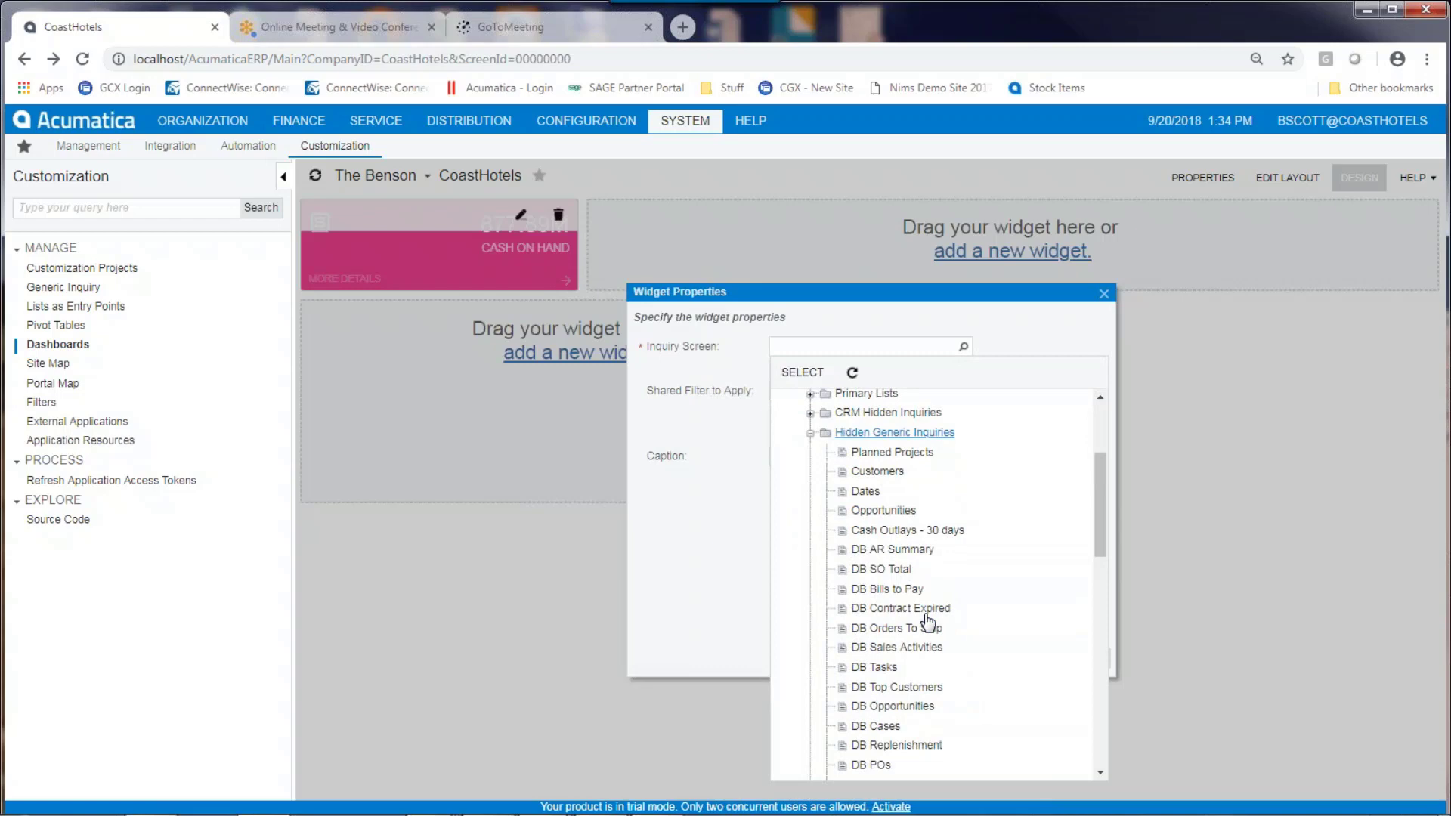
pyautogui.scroll(-2, 928, 621)
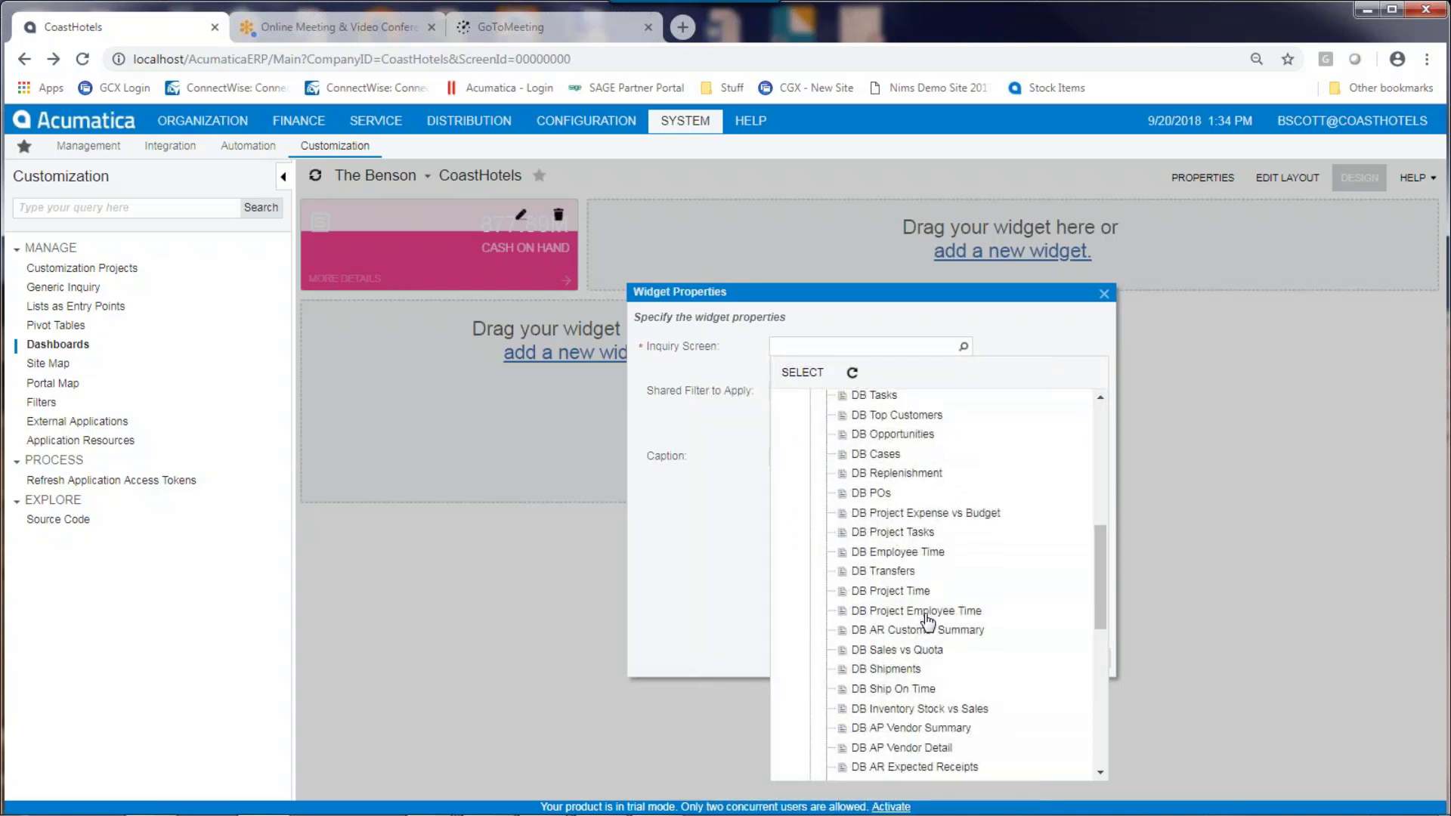
pyautogui.scroll(-3, 928, 622)
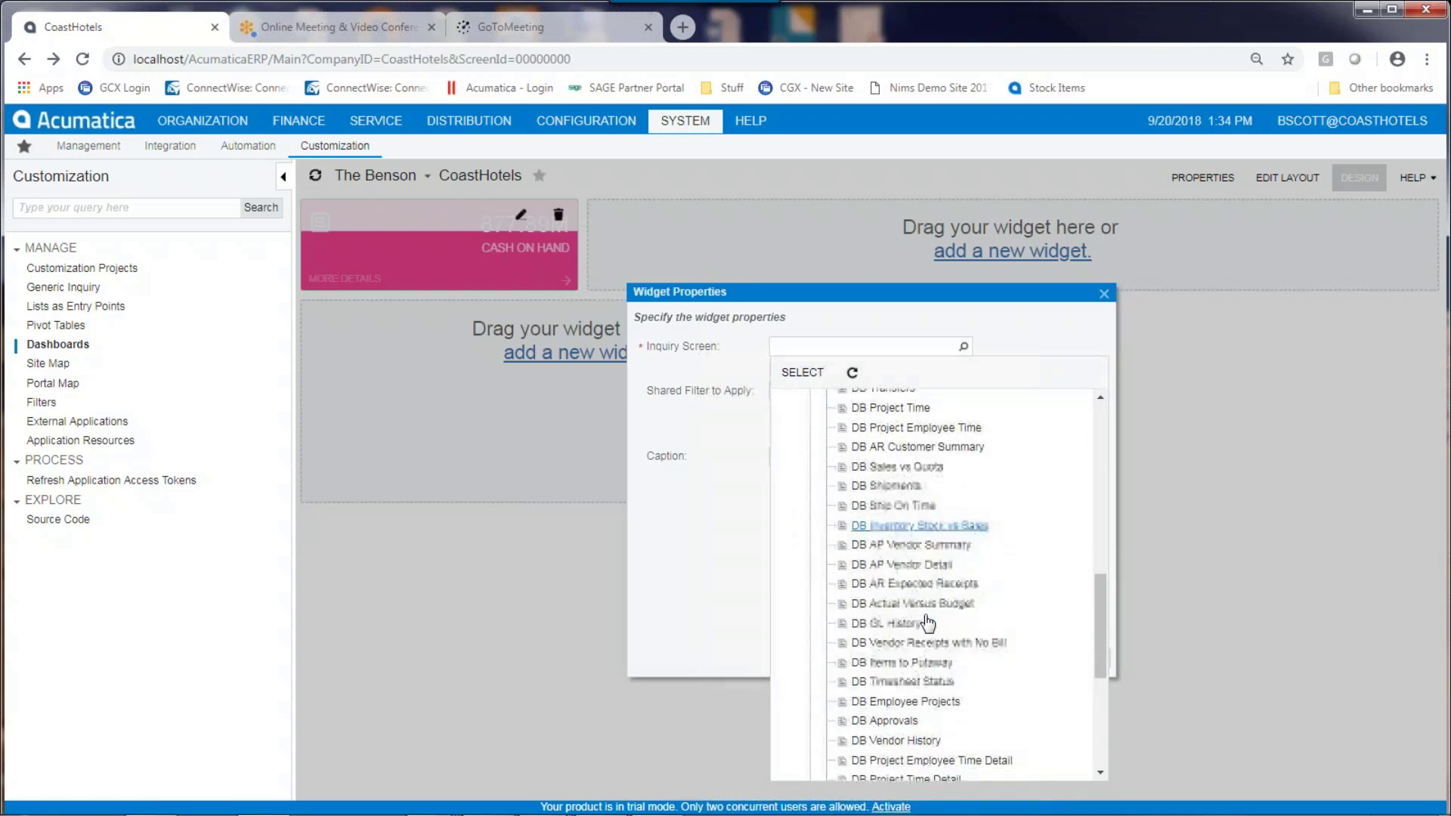
pyautogui.scroll(-2, 928, 622)
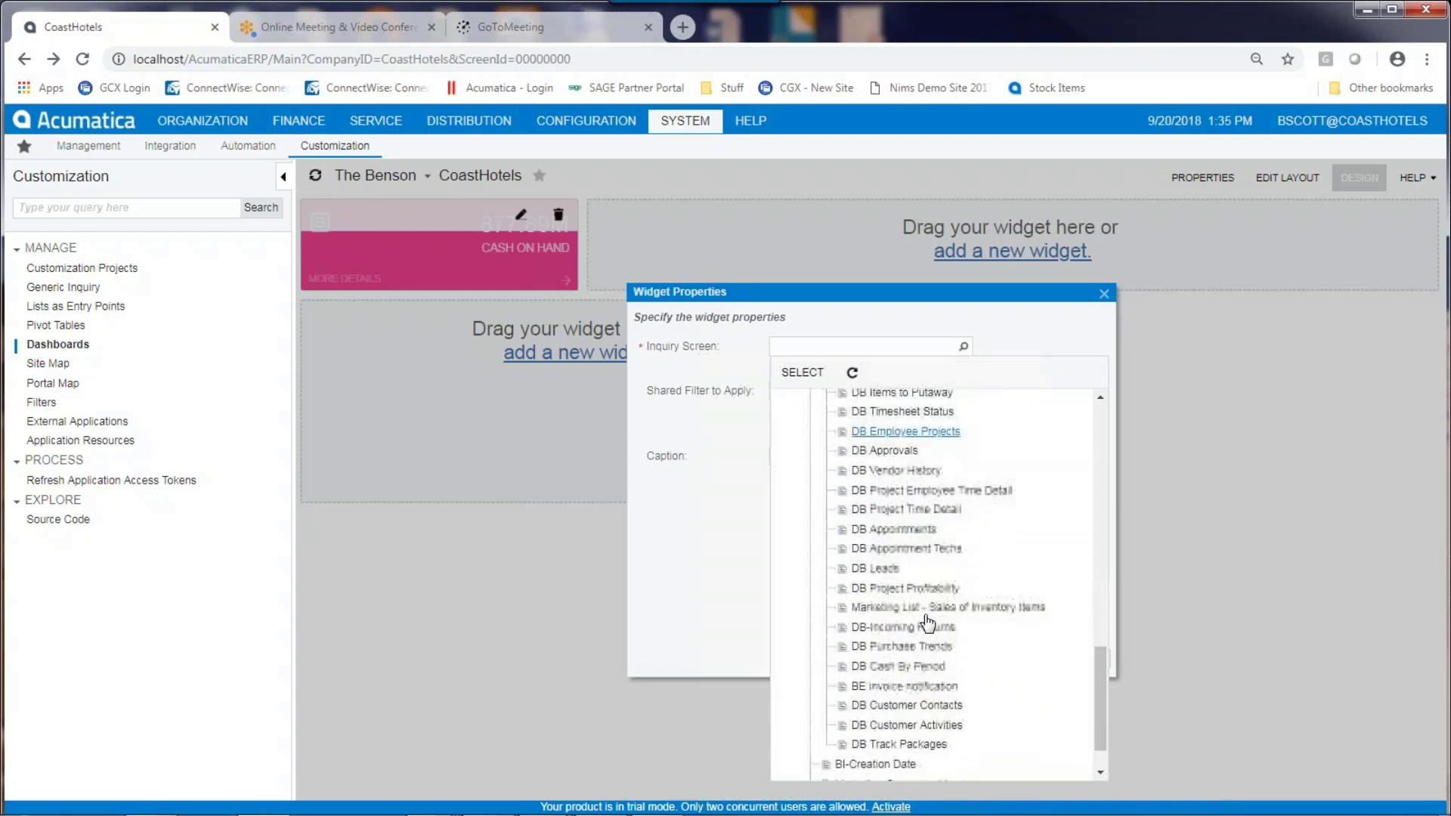
pyautogui.scroll(-1, 928, 622)
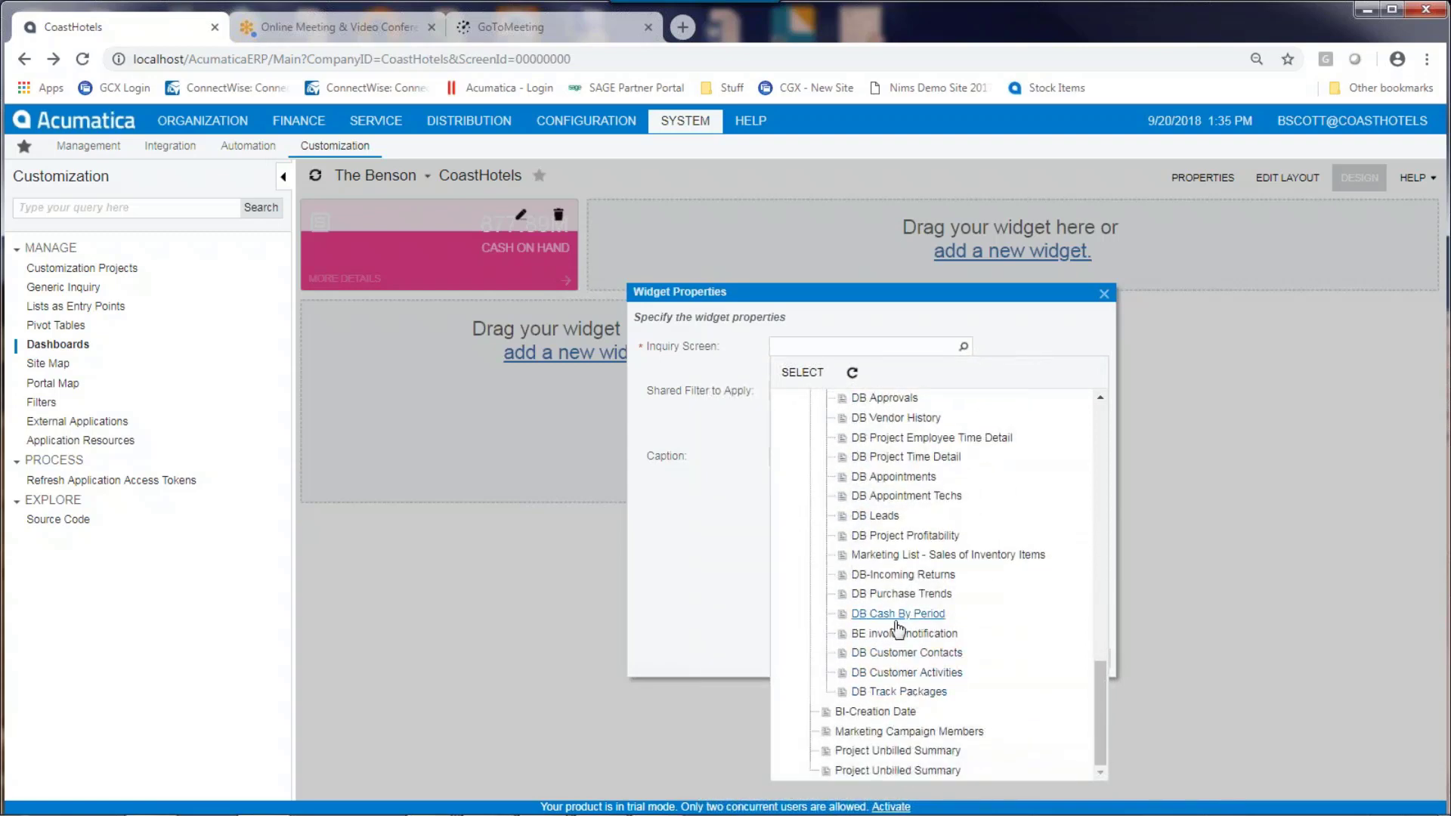
pyautogui.click(896, 617)
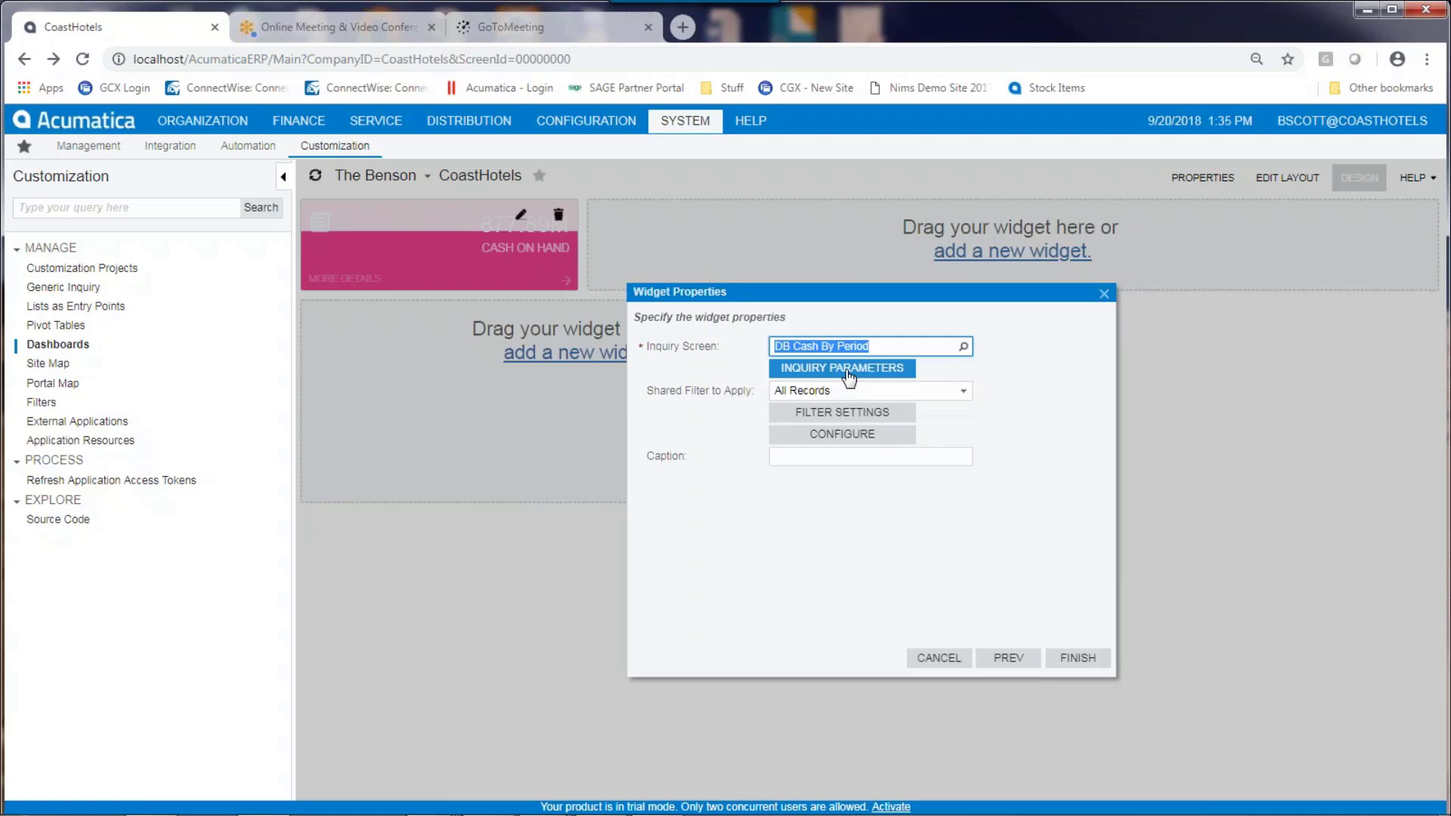
pyautogui.click(841, 437)
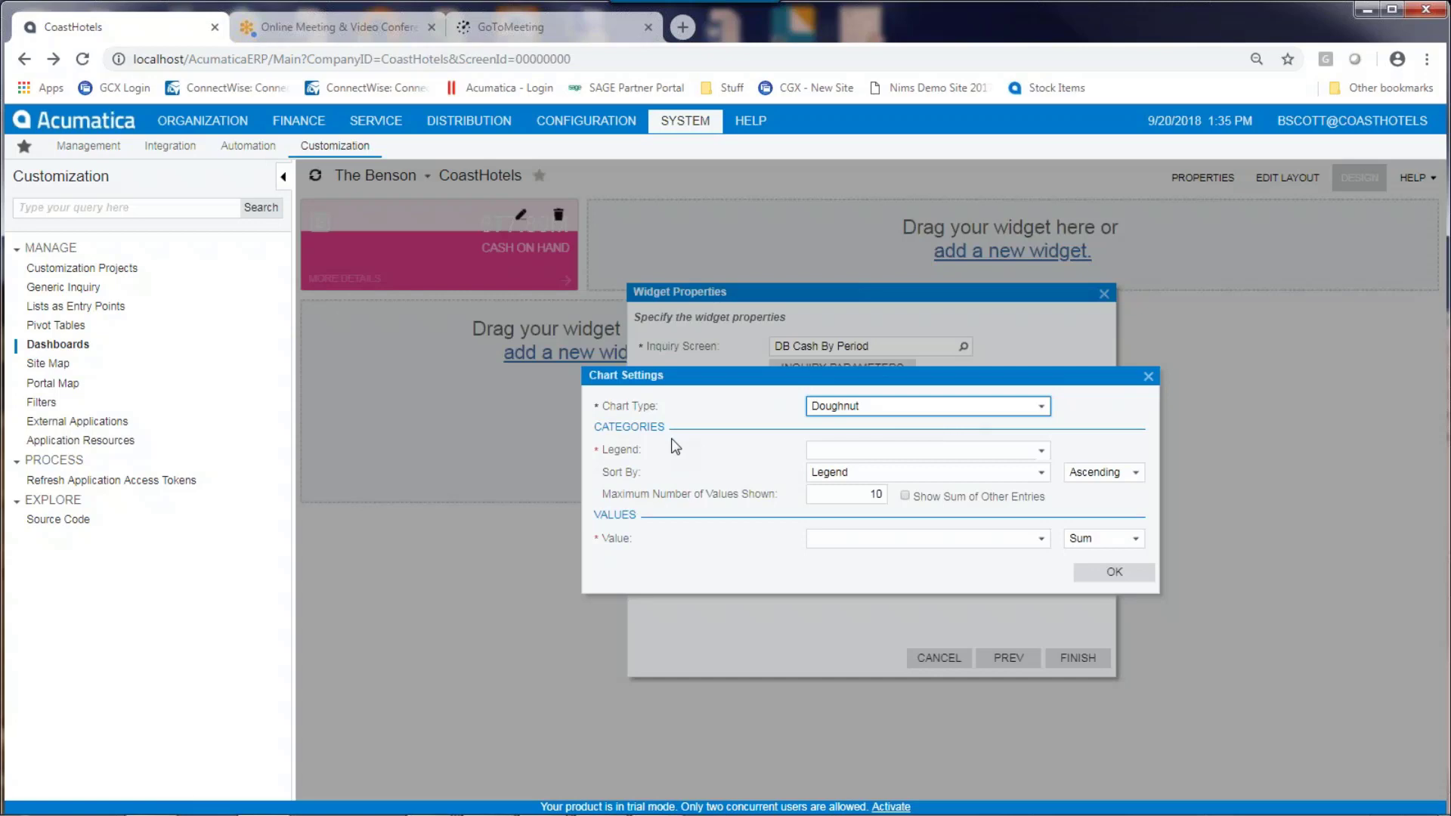
# Make it a Line chart grouped by Financial Period, showing at most 12 categories.
pyautogui.click(1040, 412)
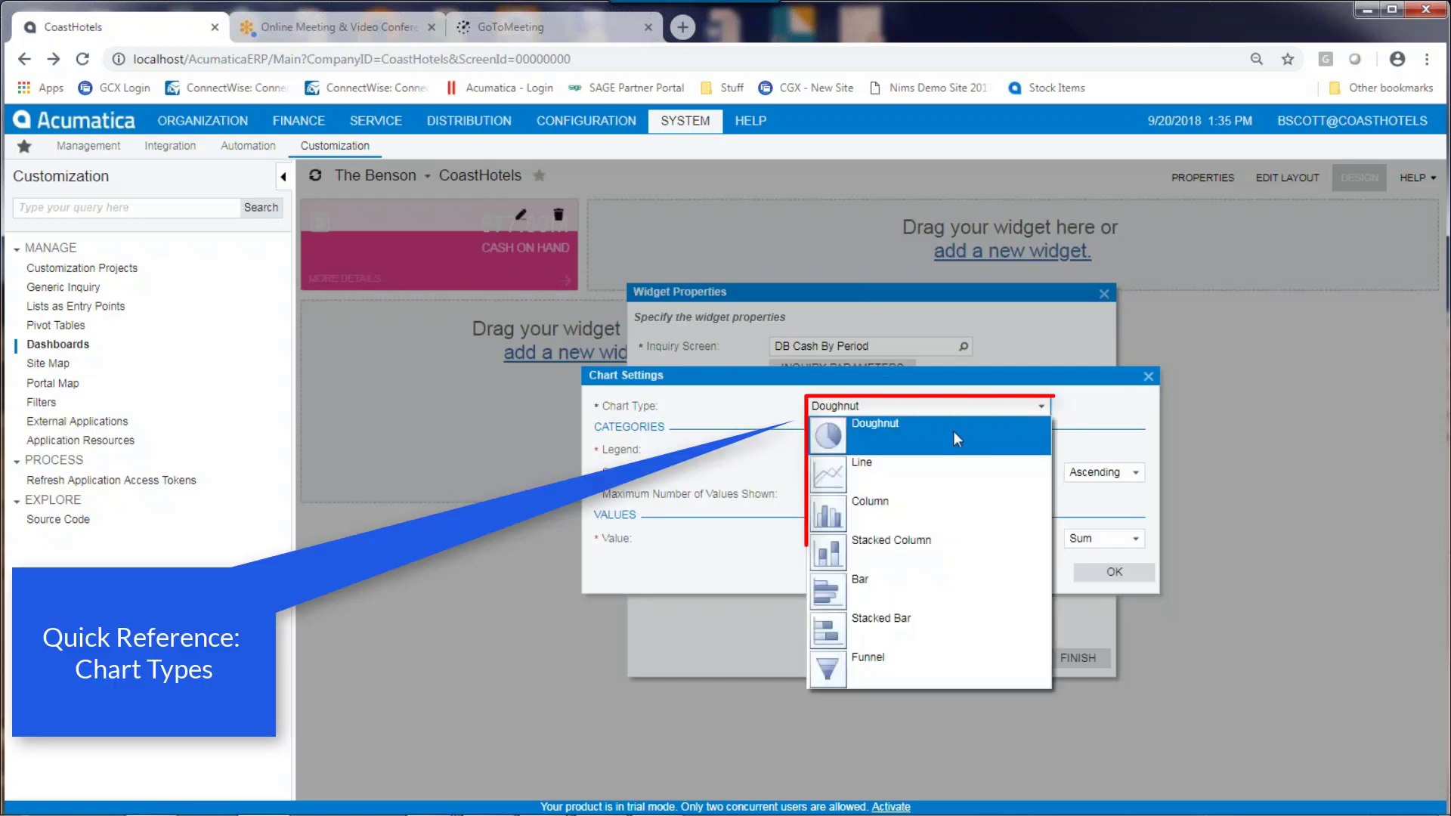
pyautogui.click(878, 474)
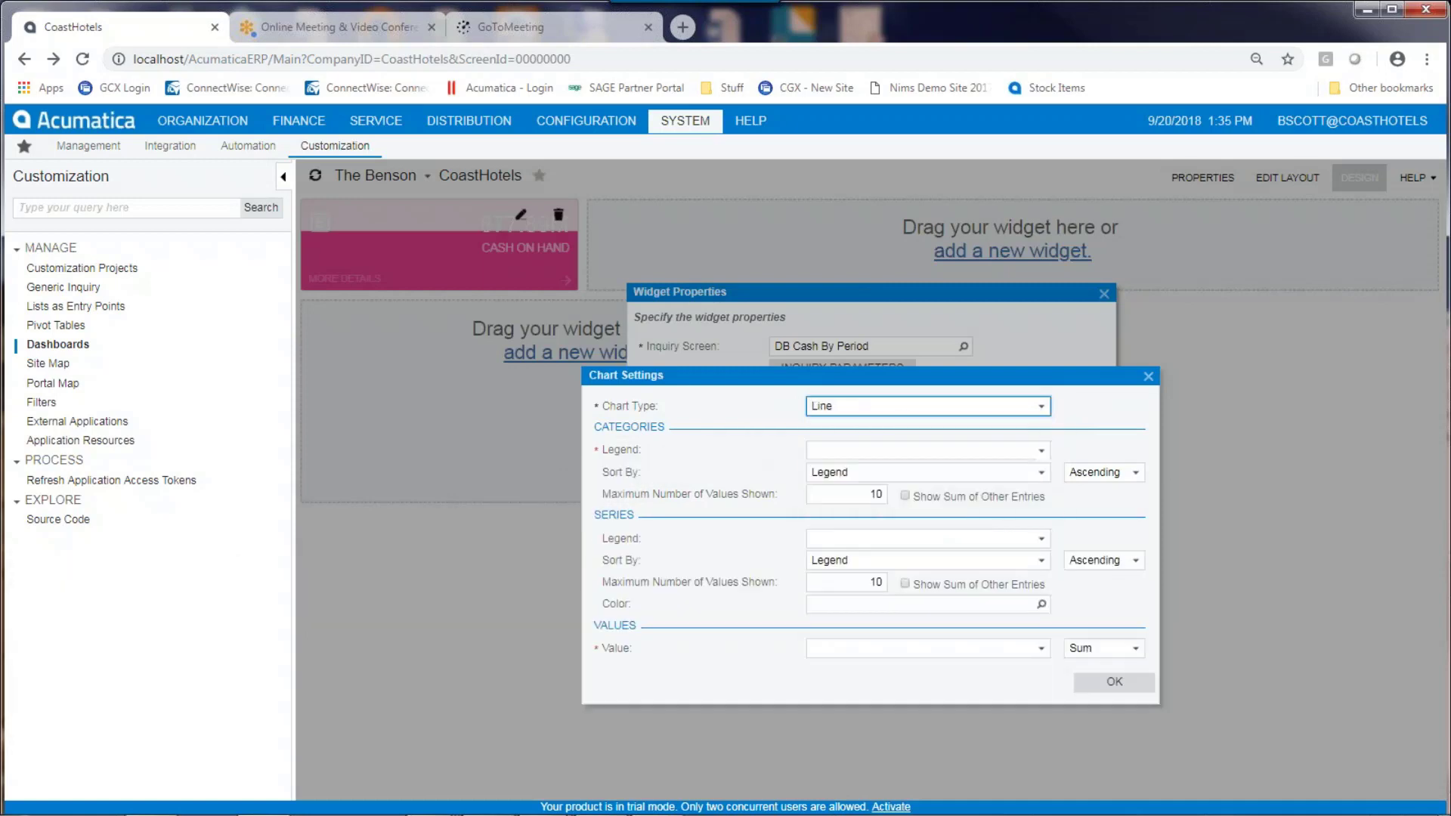
pyautogui.click(1042, 452)
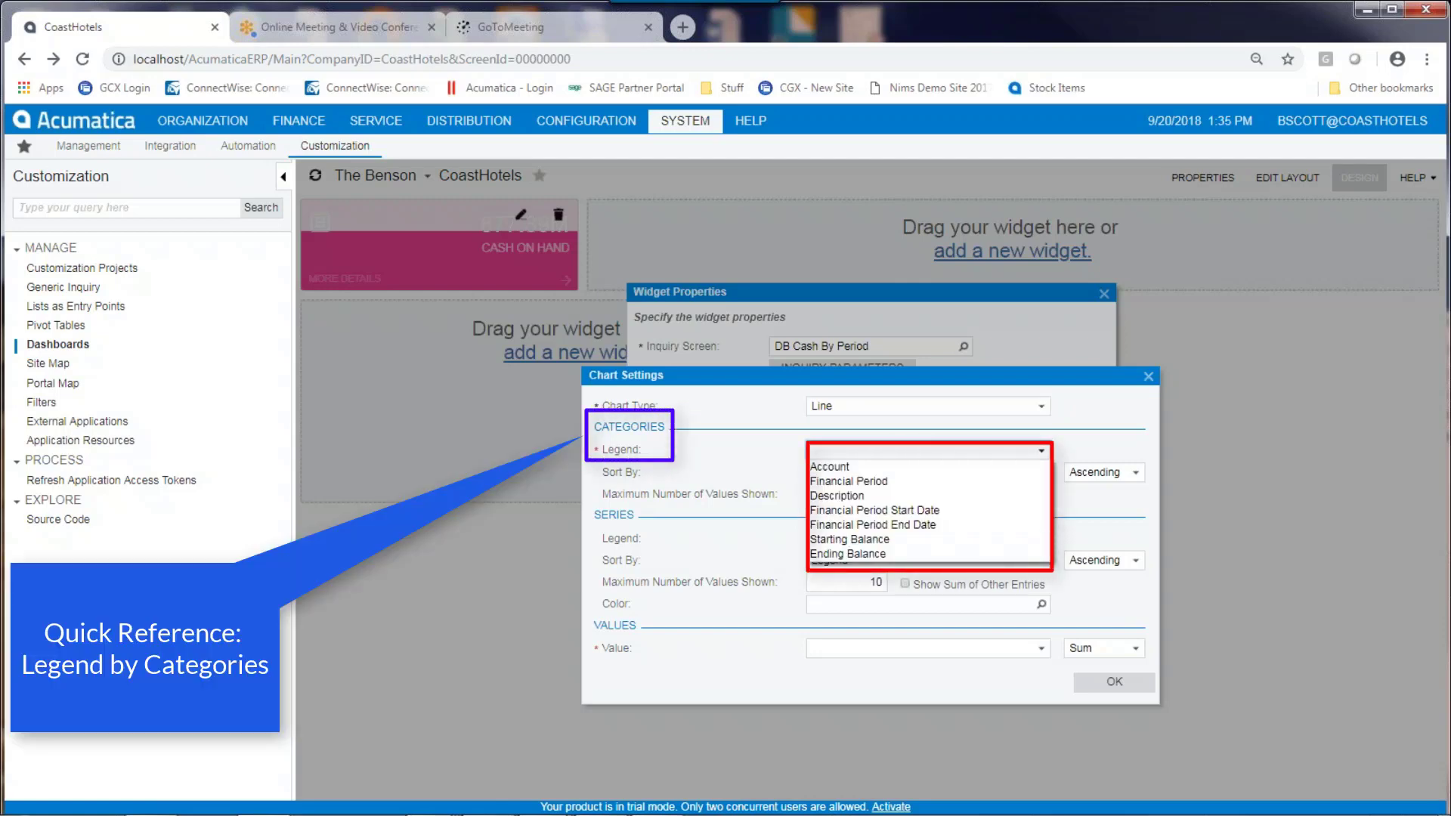
pyautogui.click(921, 488)
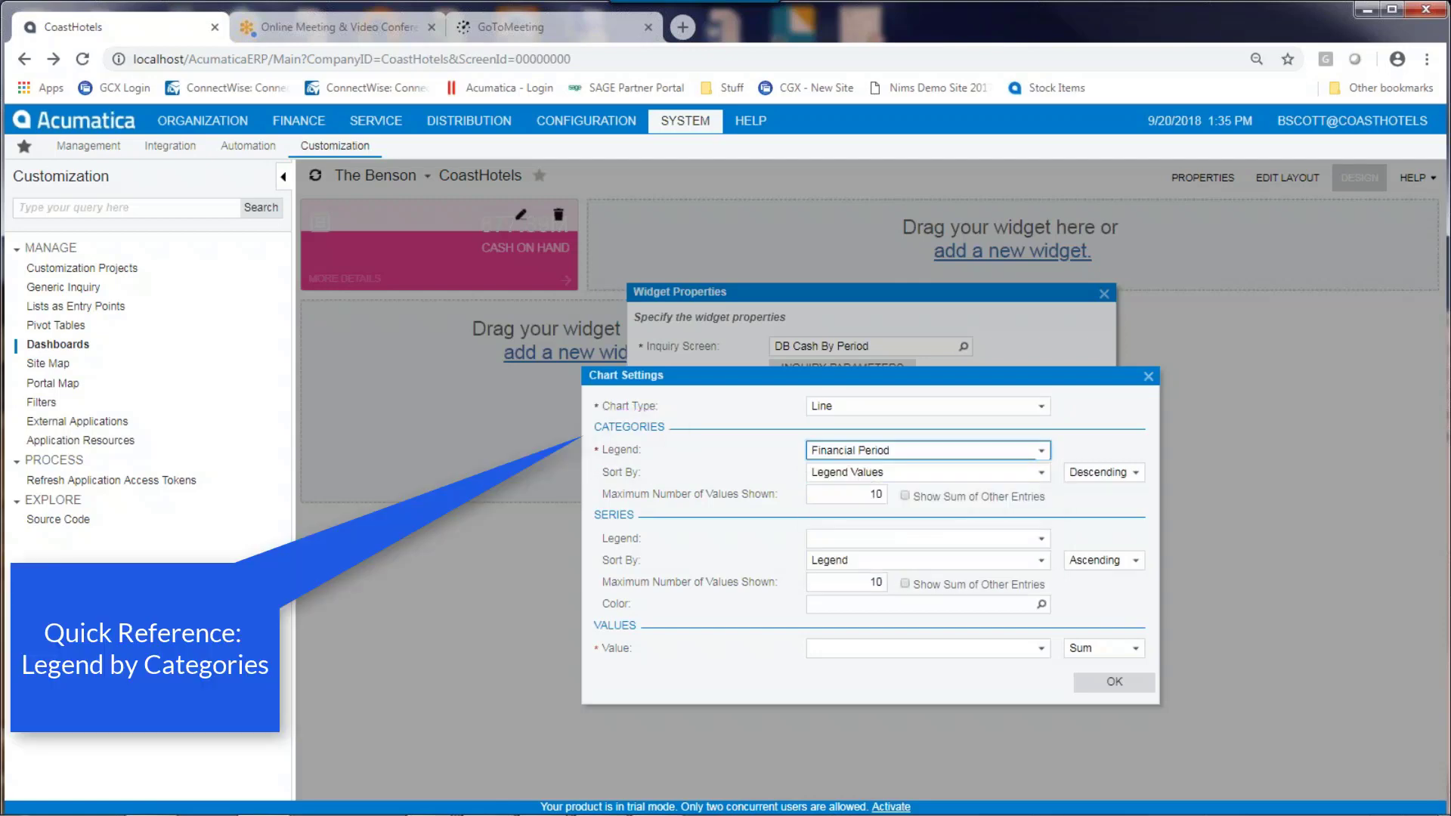
pyautogui.click(876, 498)
pyautogui.write('12')
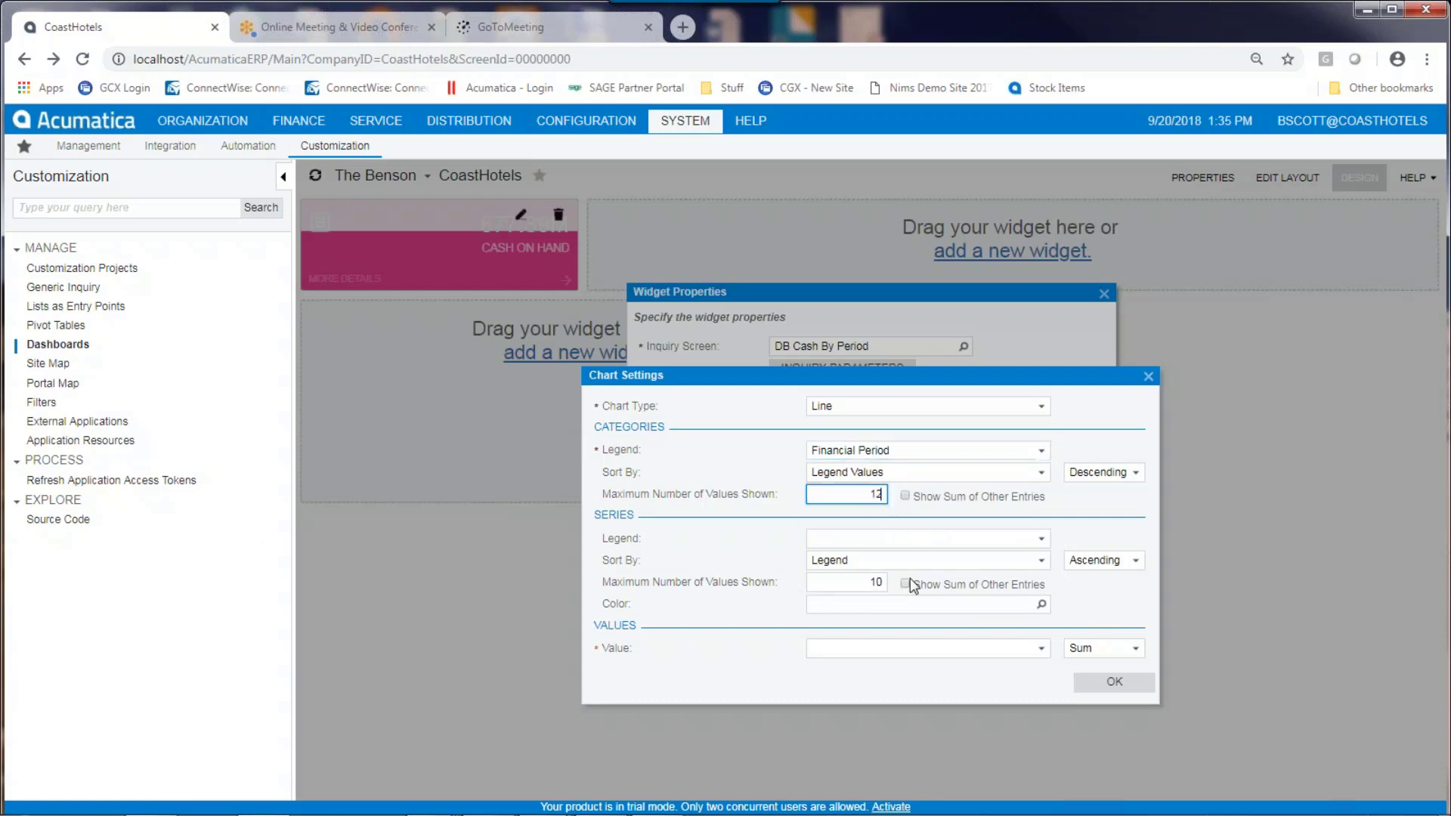
pyautogui.press('Tab')
# Set the series legend to Financial Period Start Date and the value to Ending Balance.
pyautogui.click(1043, 540)
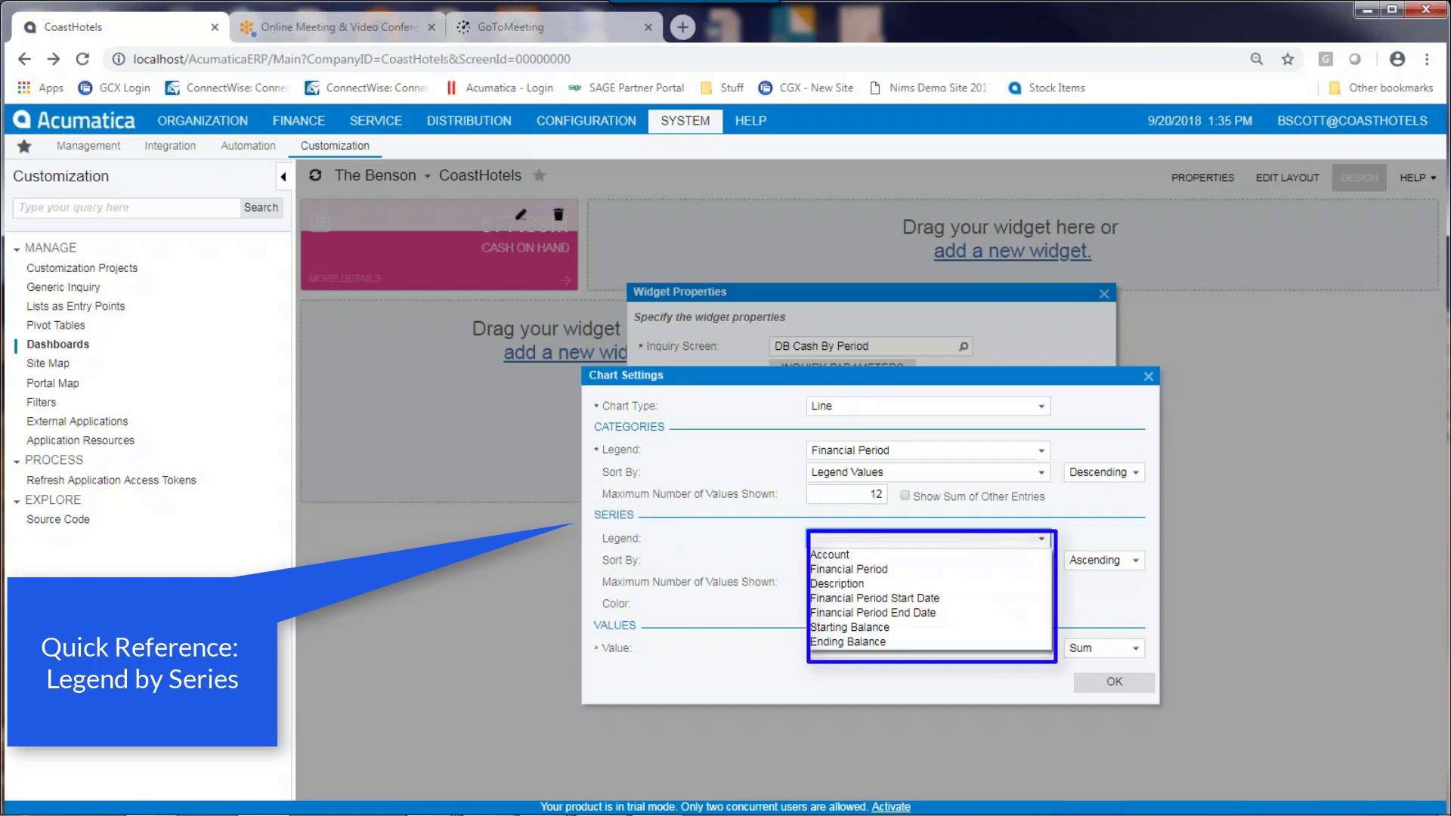
pyautogui.click(928, 597)
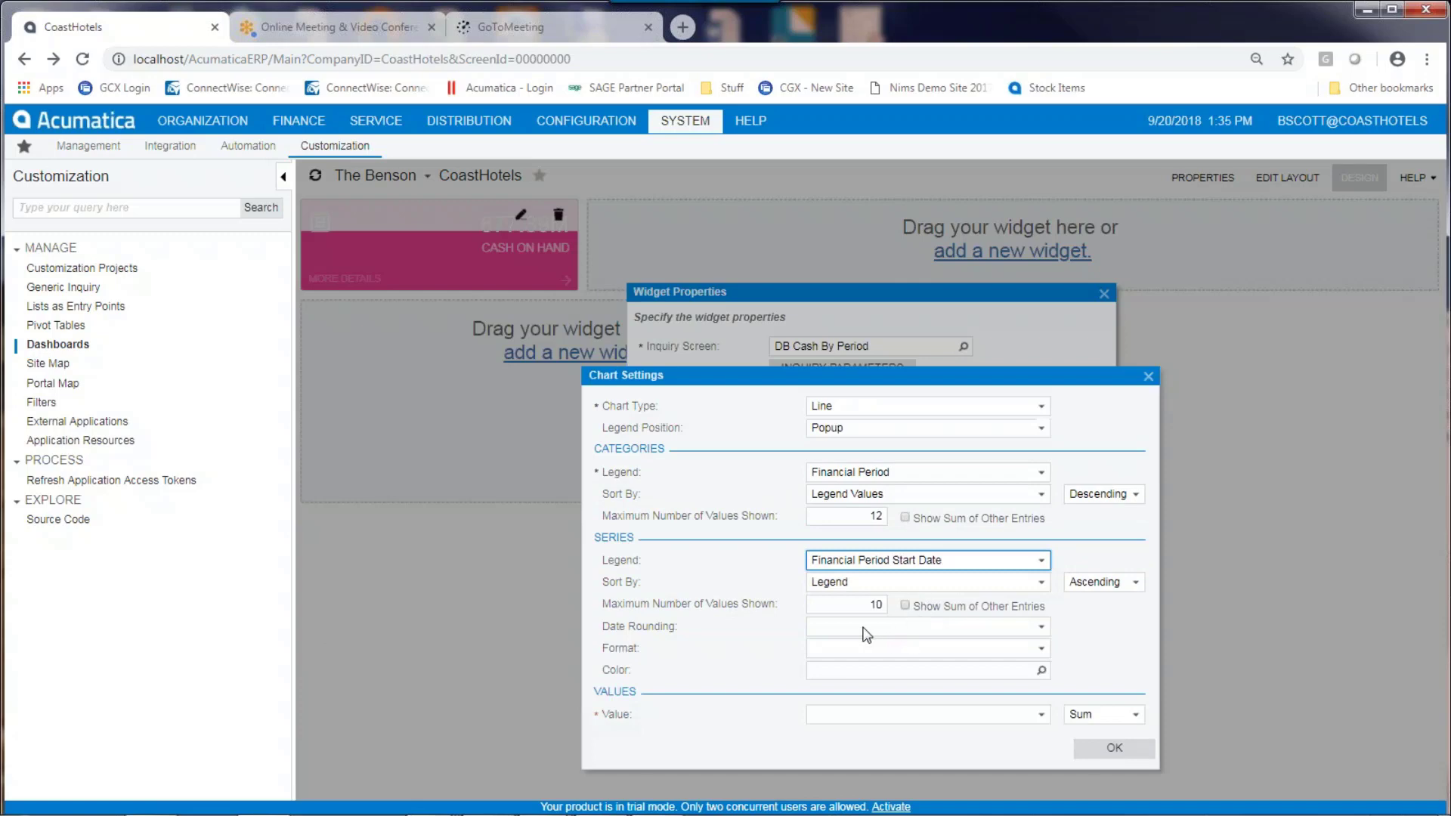
pyautogui.click(916, 716)
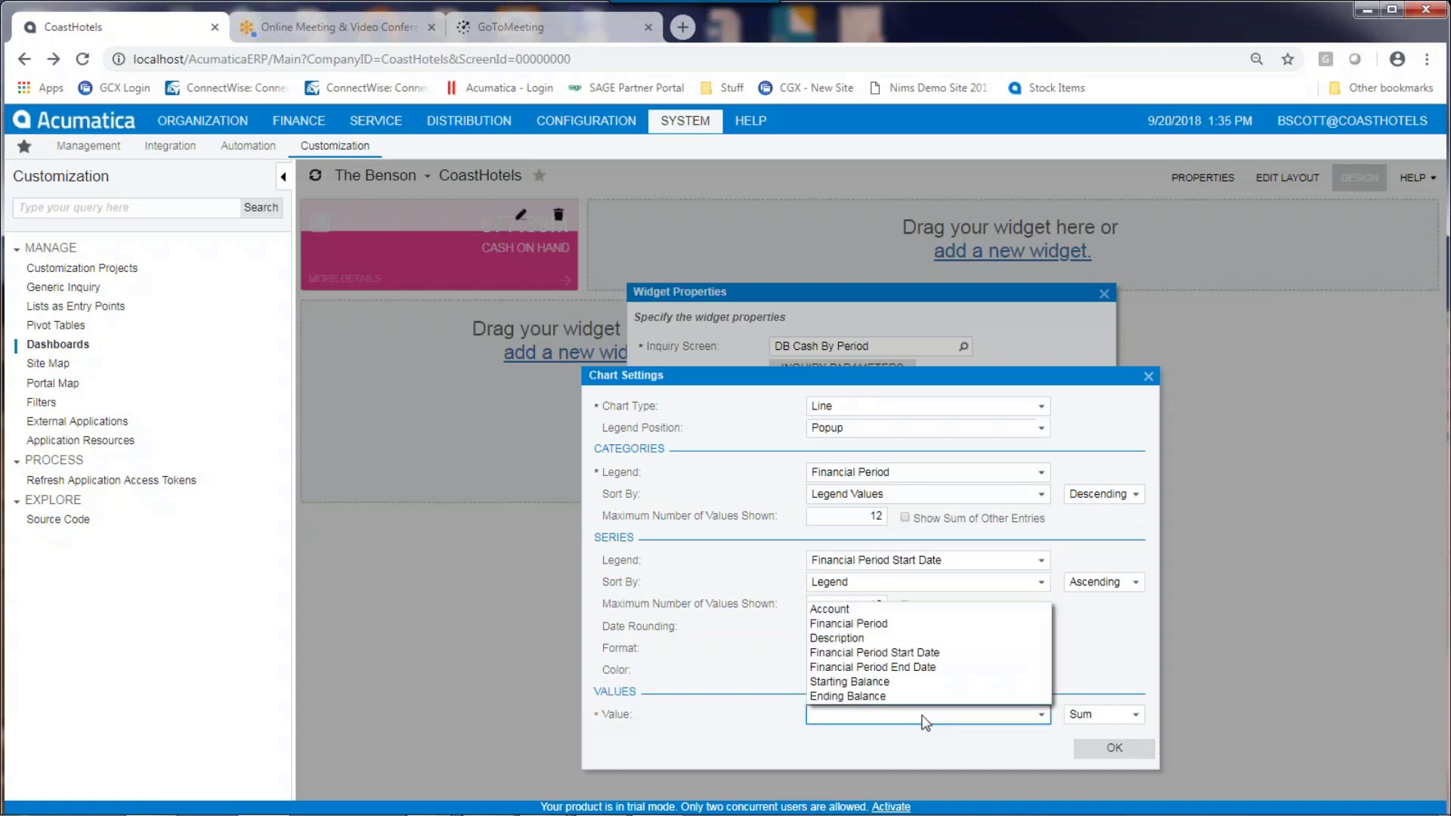
pyautogui.click(900, 699)
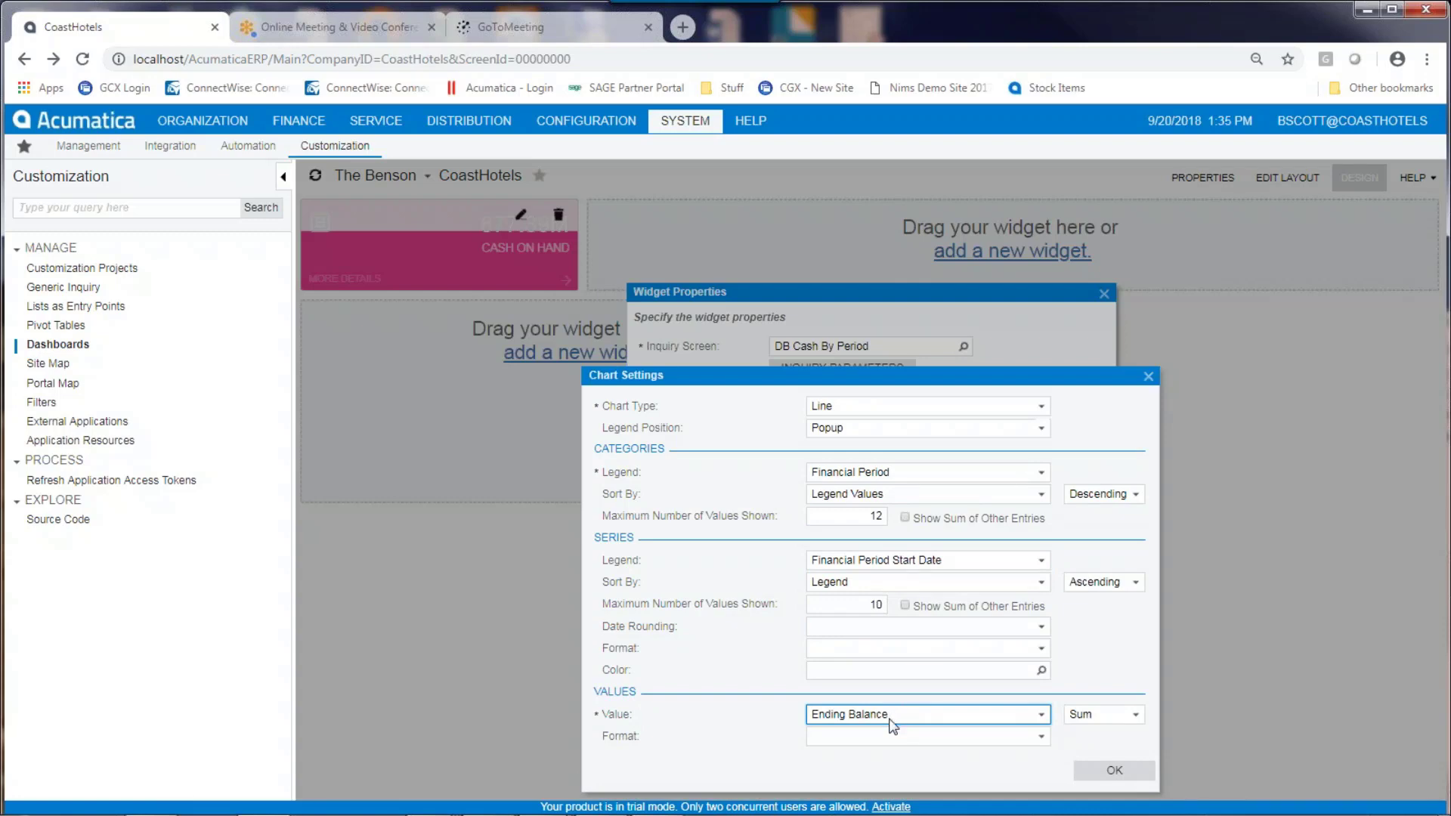
pyautogui.click(1112, 770)
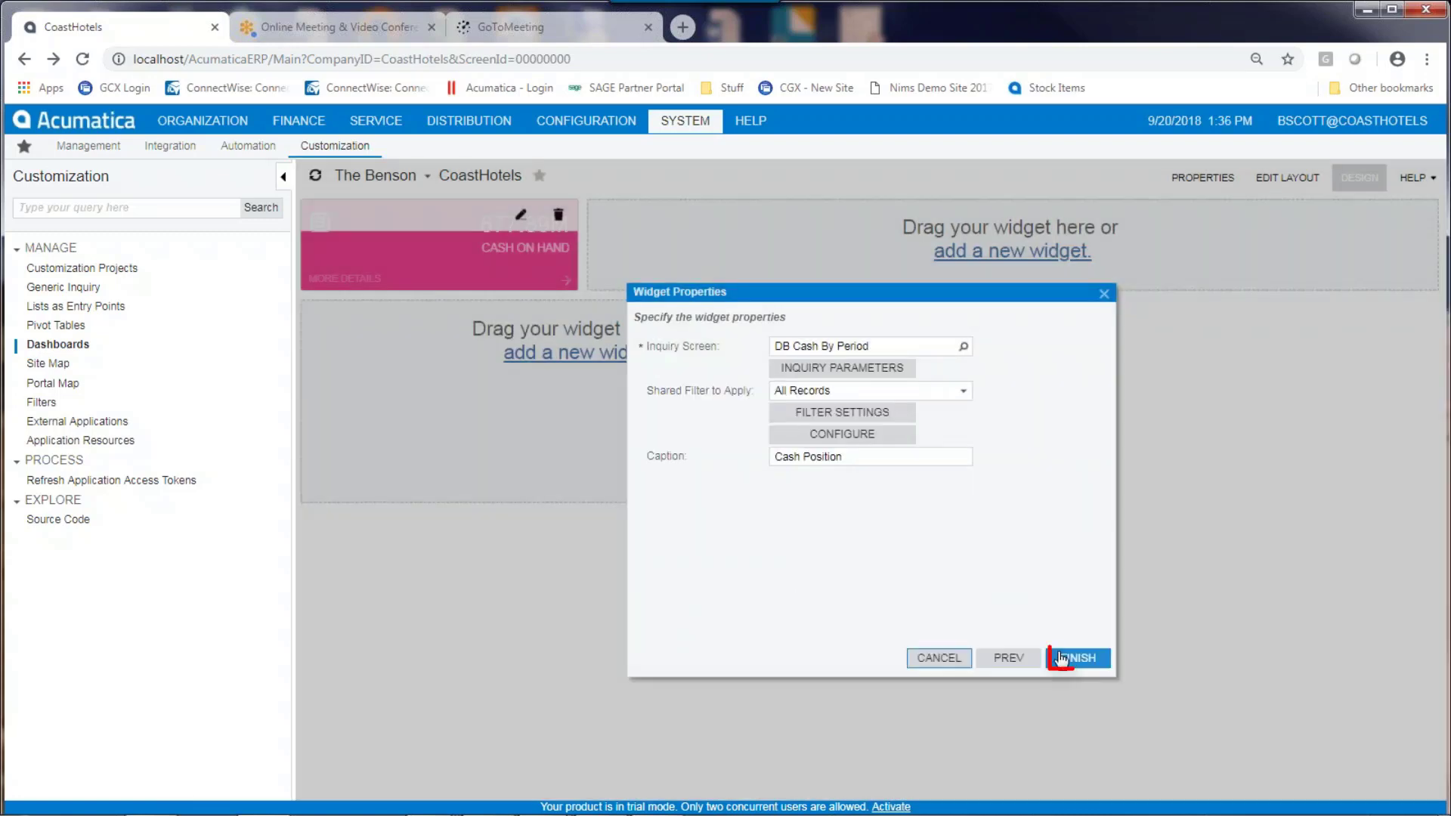
# Finish the Cash Position chart and stretch it taller beside the Cash on Hand tile.
pyautogui.click(1061, 657)
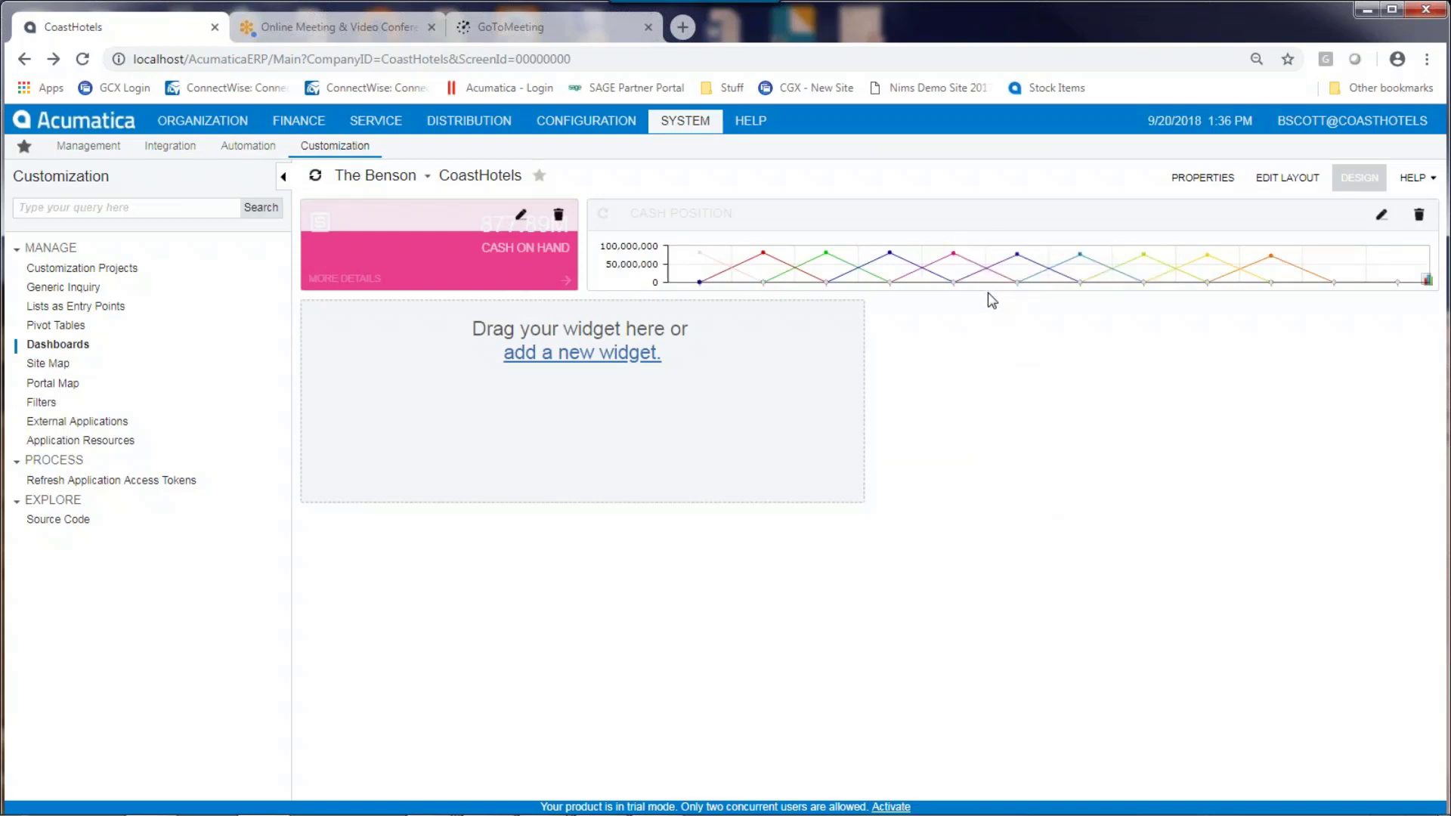
pyautogui.moveTo(991, 300); pyautogui.dragTo(960, 533)
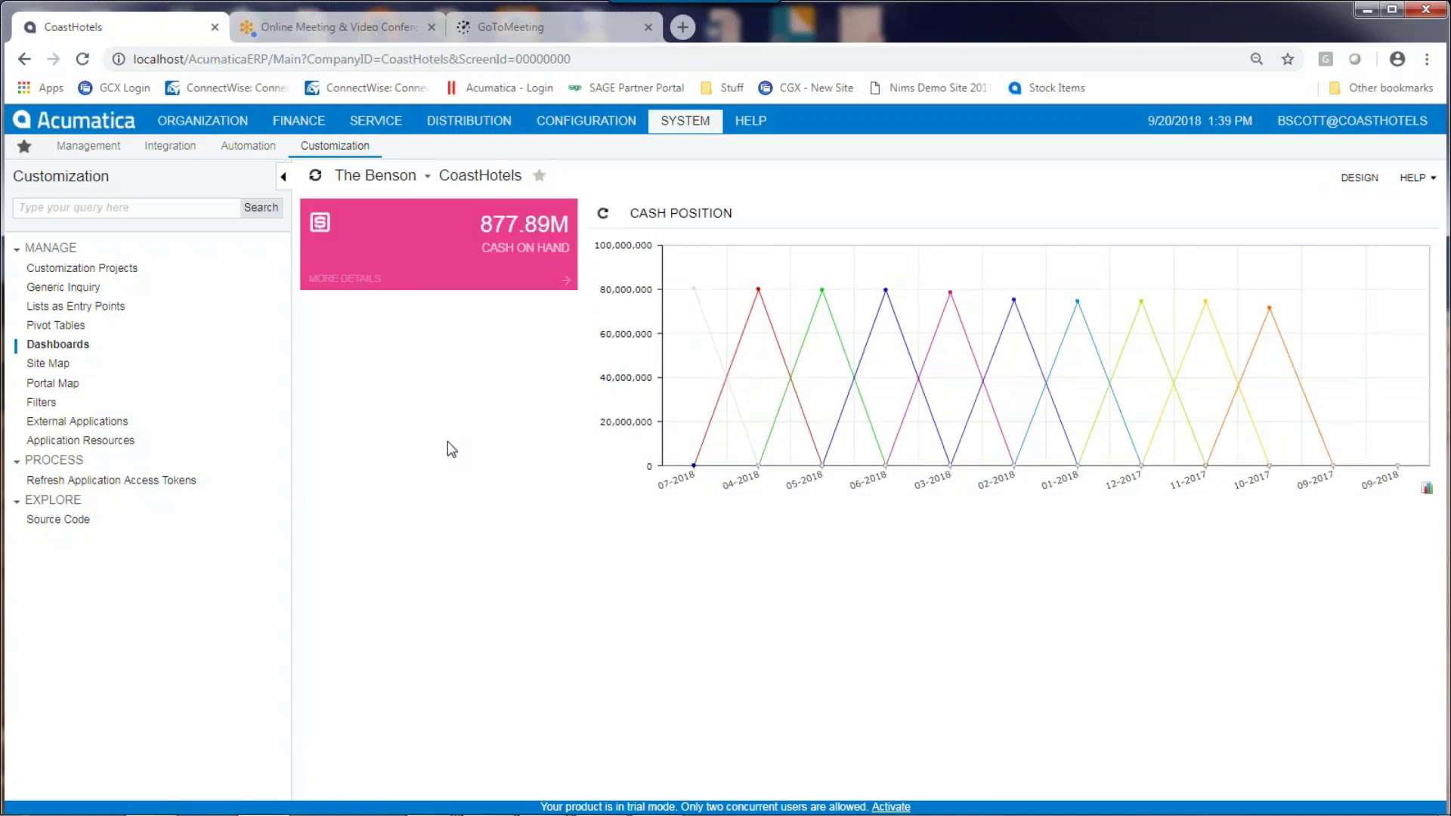
# In design mode, add another widget of type Data Table.
pyautogui.click(1354, 182)
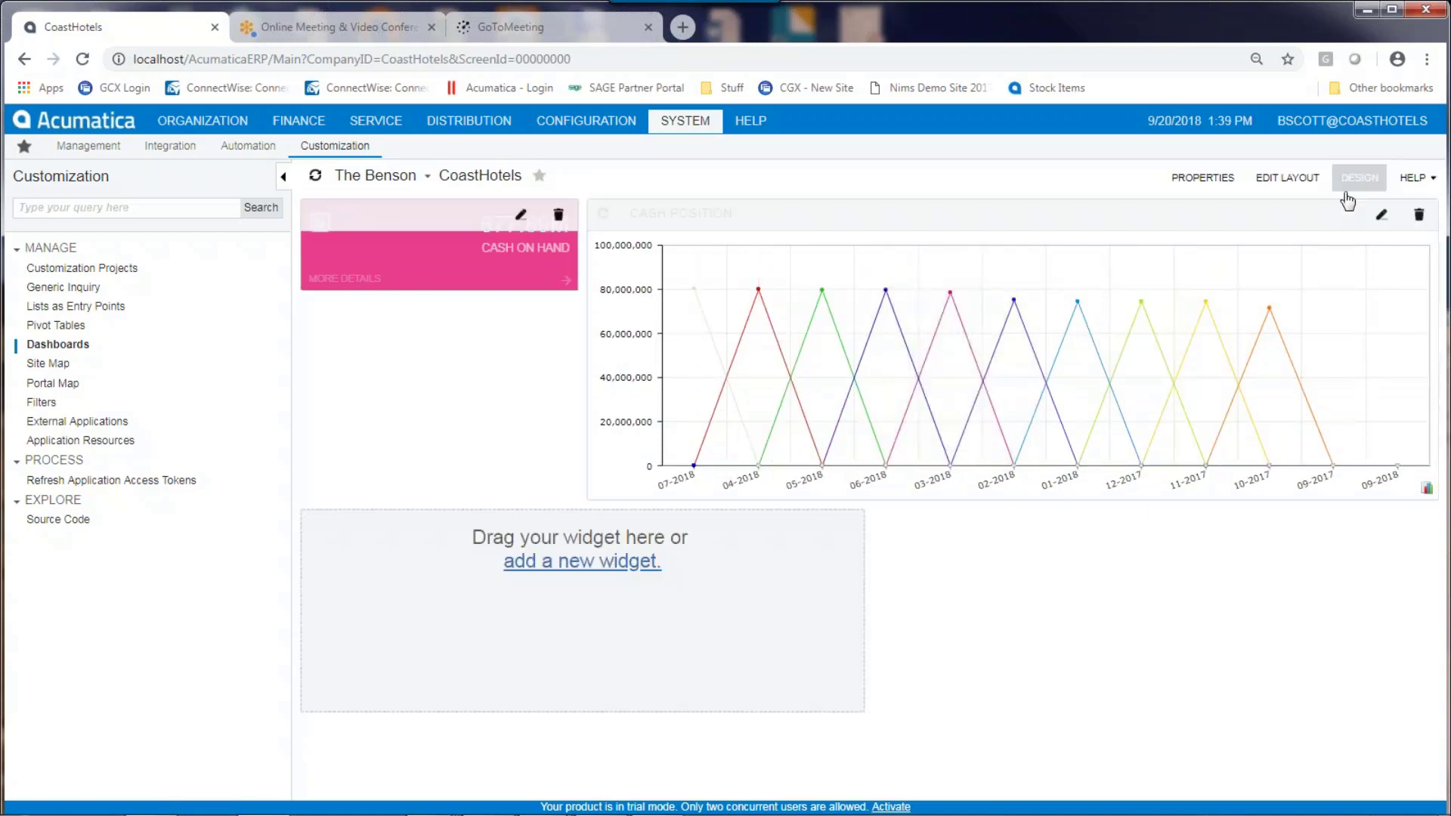
pyautogui.click(518, 568)
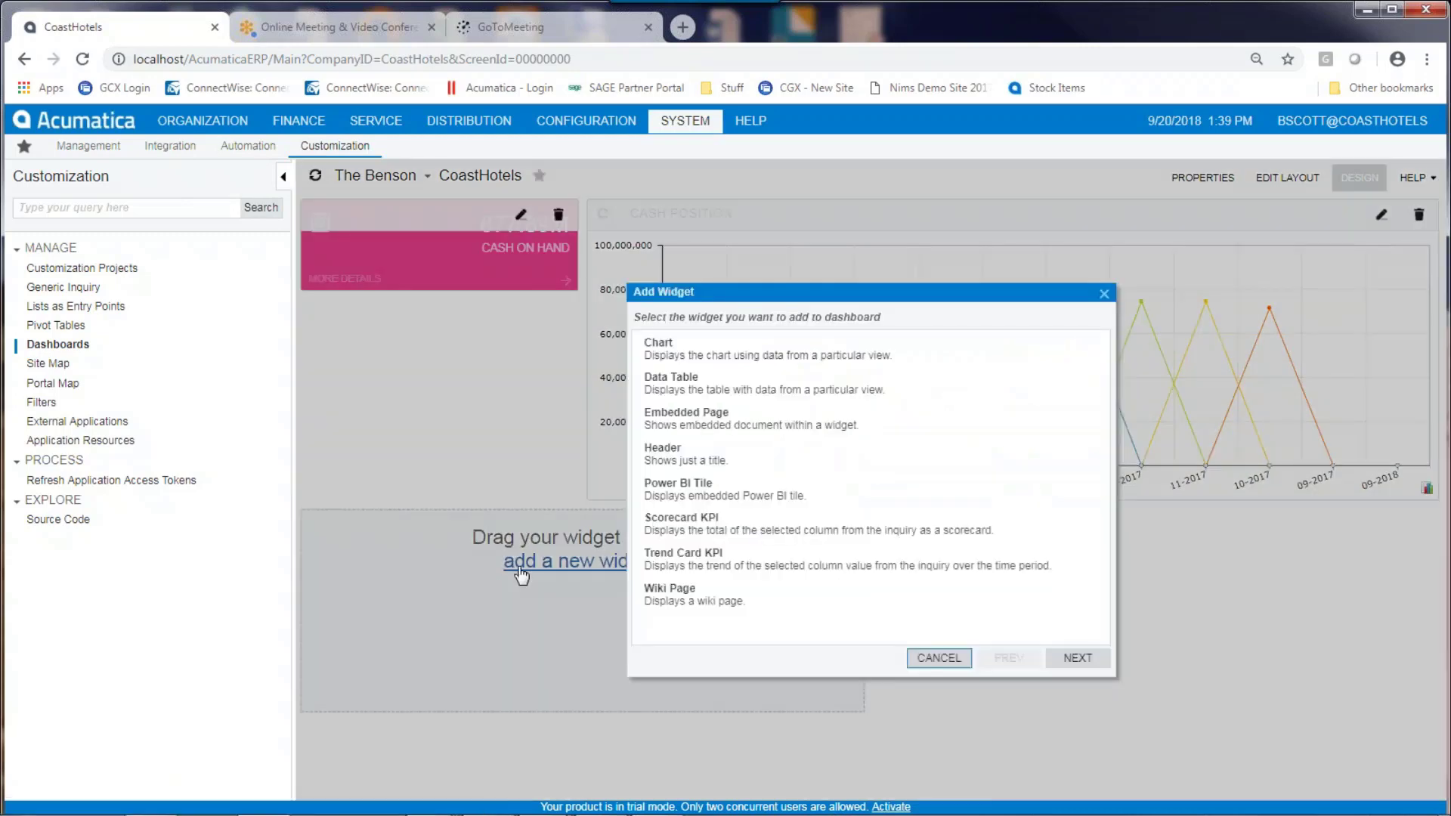
pyautogui.click(708, 386)
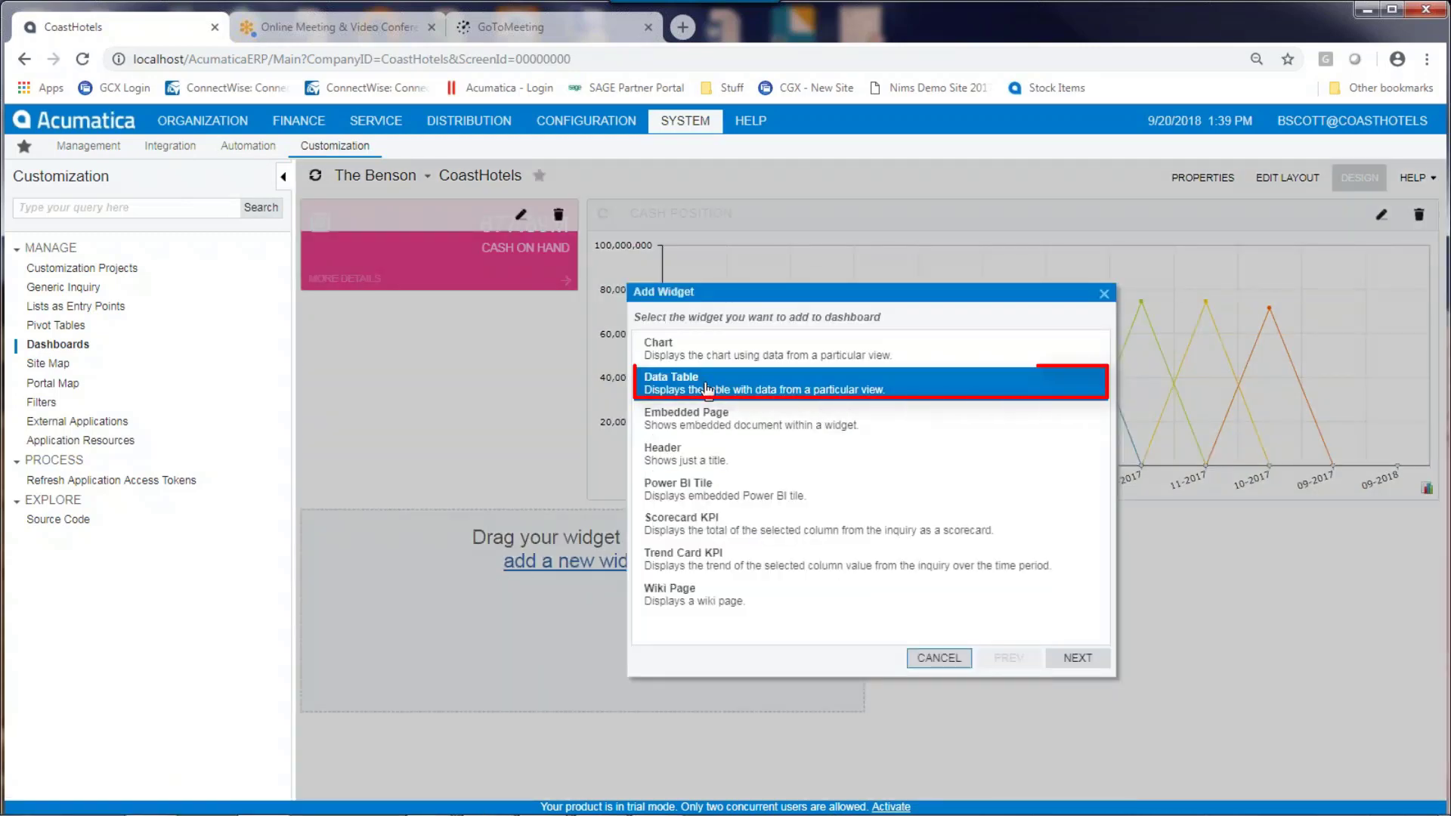
pyautogui.click(1077, 657)
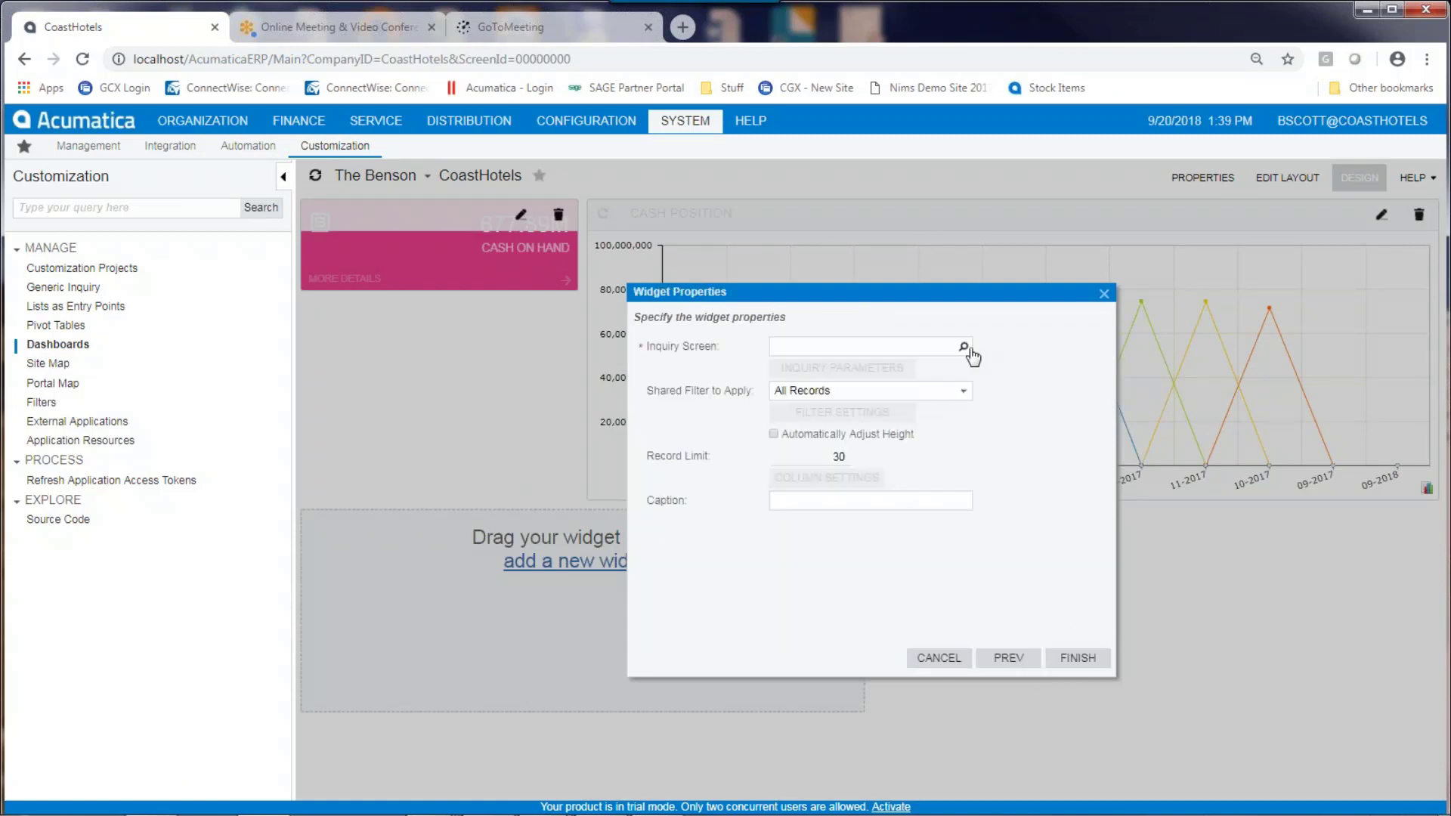
# Pick DB Sales vs Quota from Hidden > Hidden Generic Inquiries as the table's source.
pyautogui.click(962, 346)
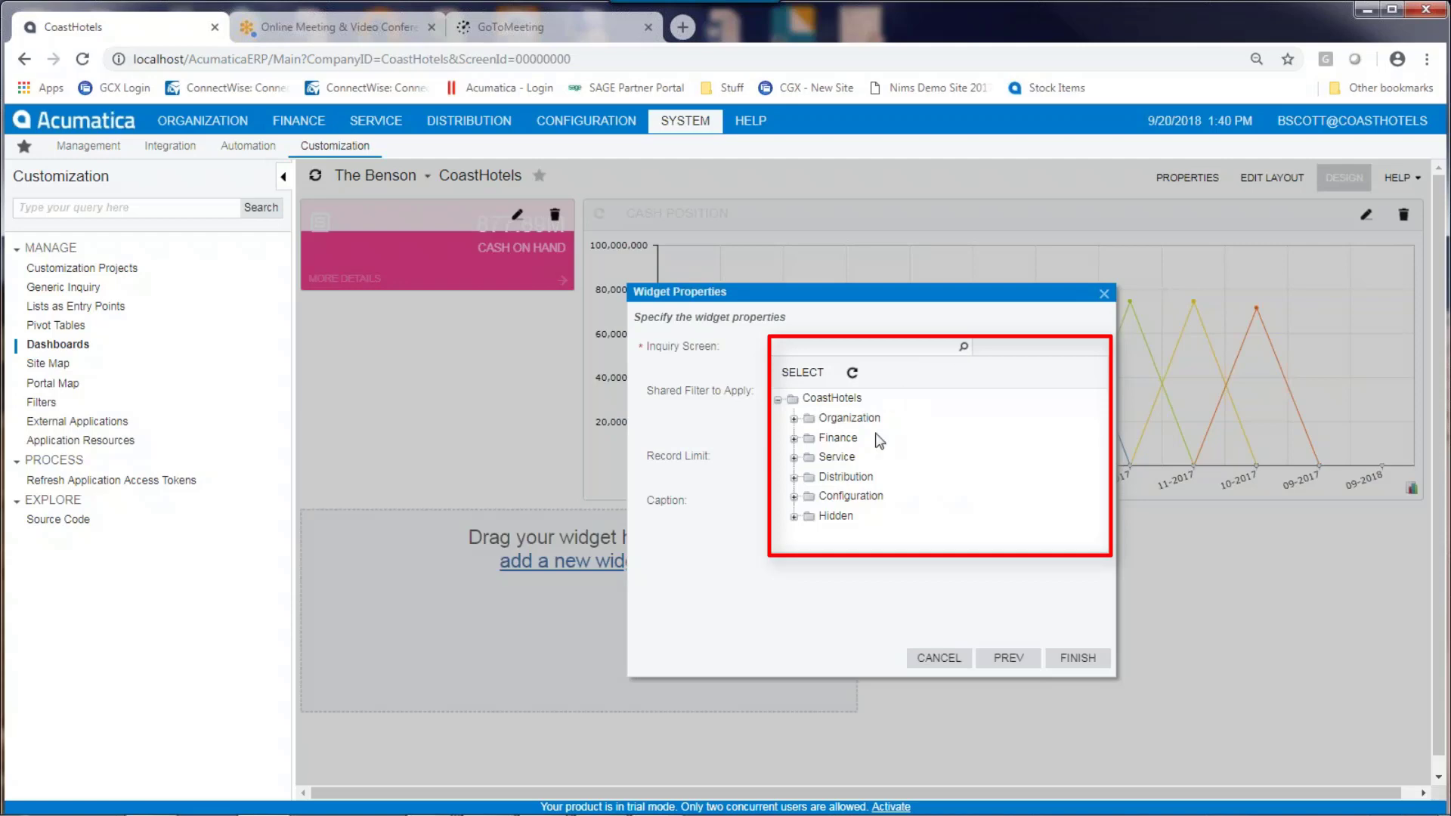
pyautogui.click(793, 516)
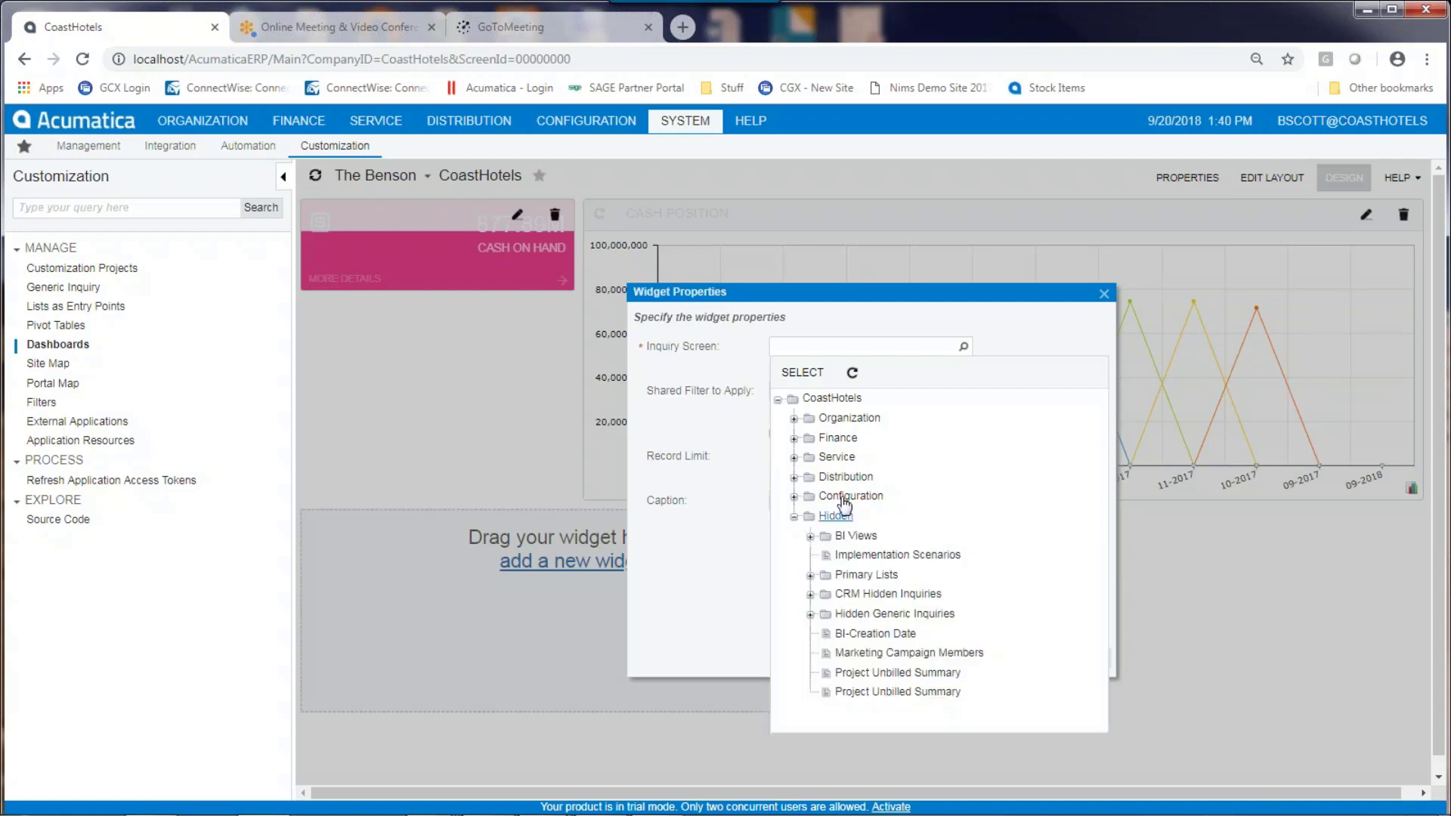
pyautogui.click(810, 614)
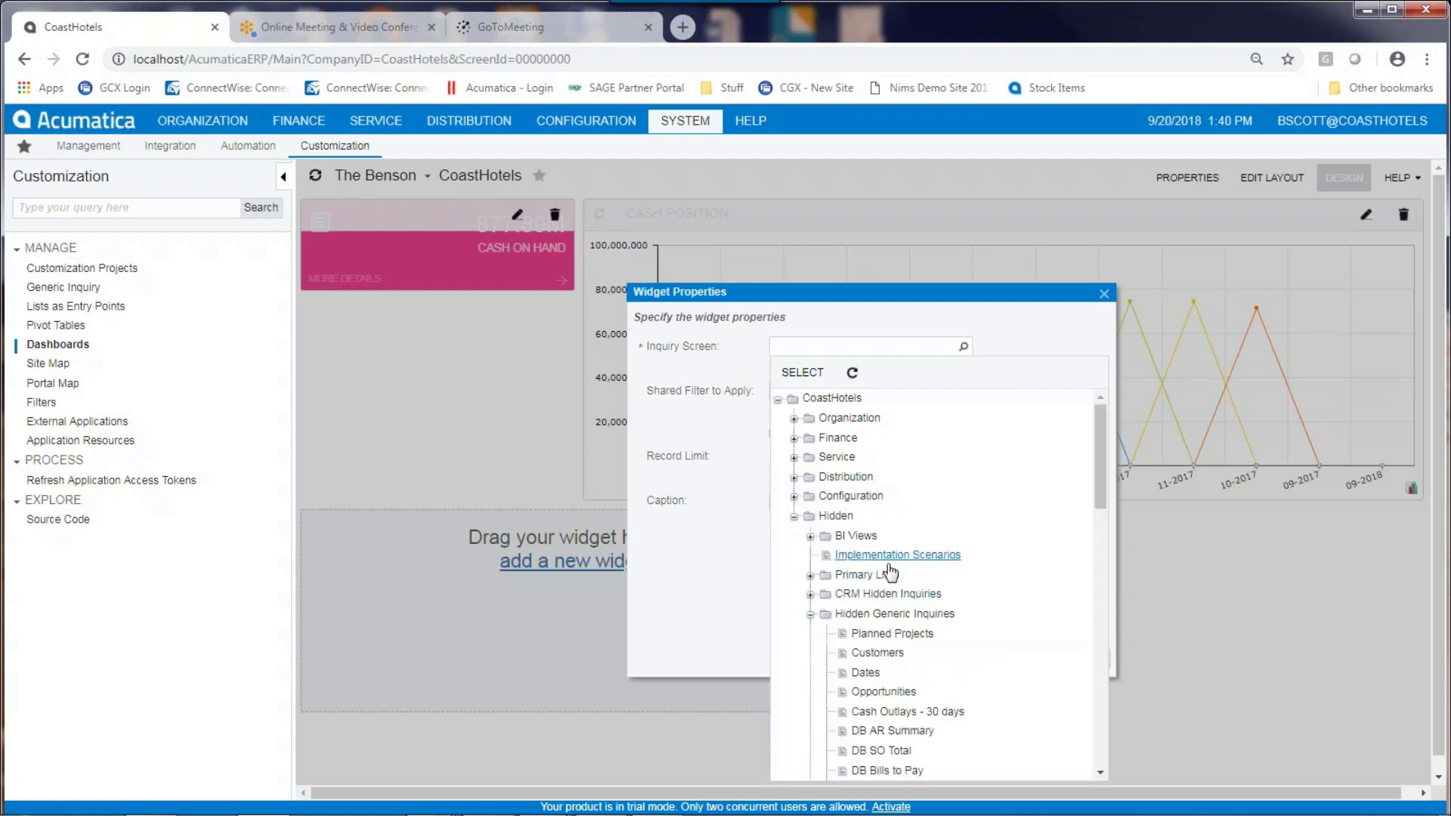
pyautogui.scroll(-5, 851, 571)
pyautogui.click(898, 653)
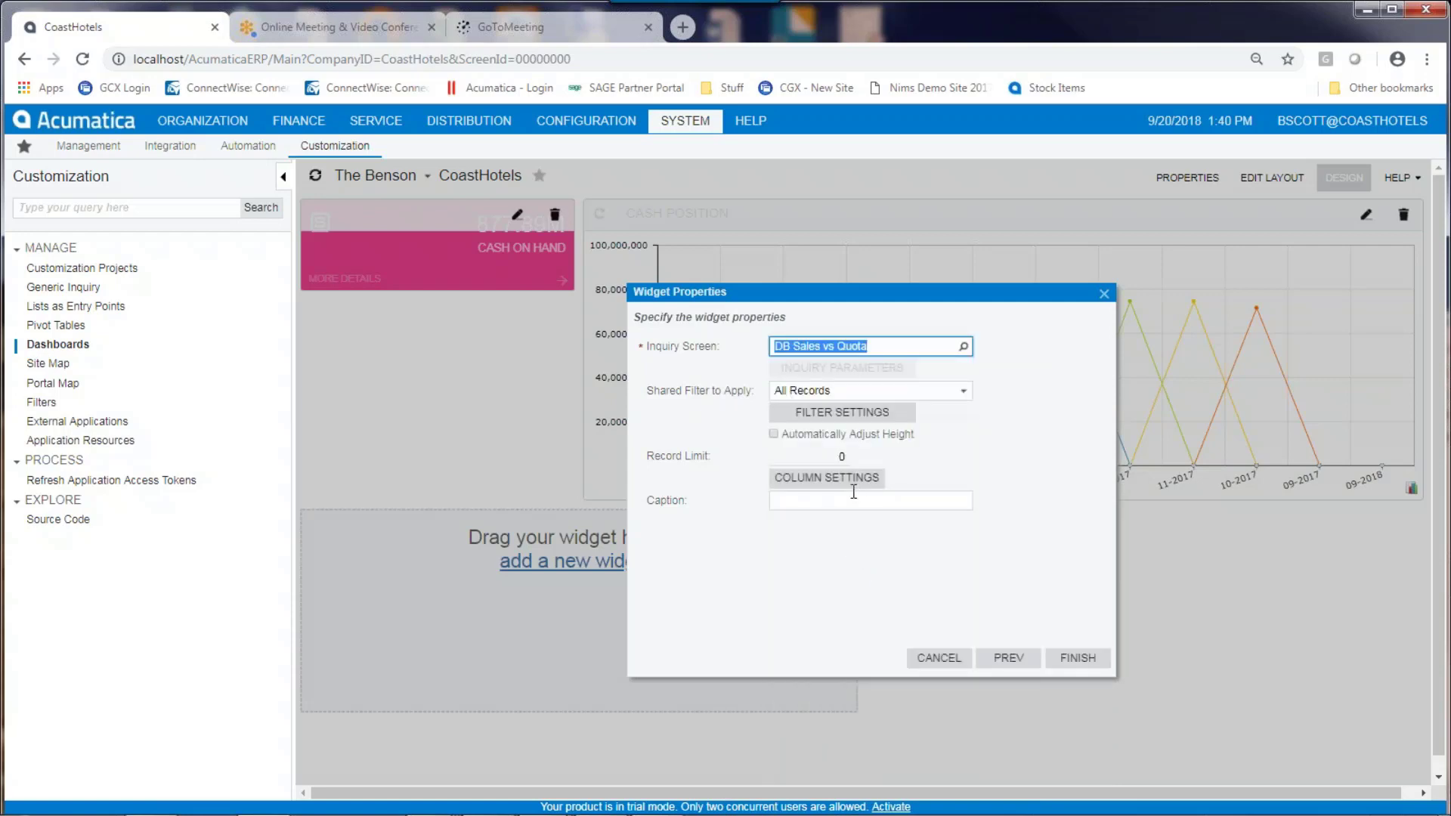
# Remove Salesperson ID and Annual Quota, keeping Name, YTD Quota and YTD Sales.
pyautogui.click(850, 478)
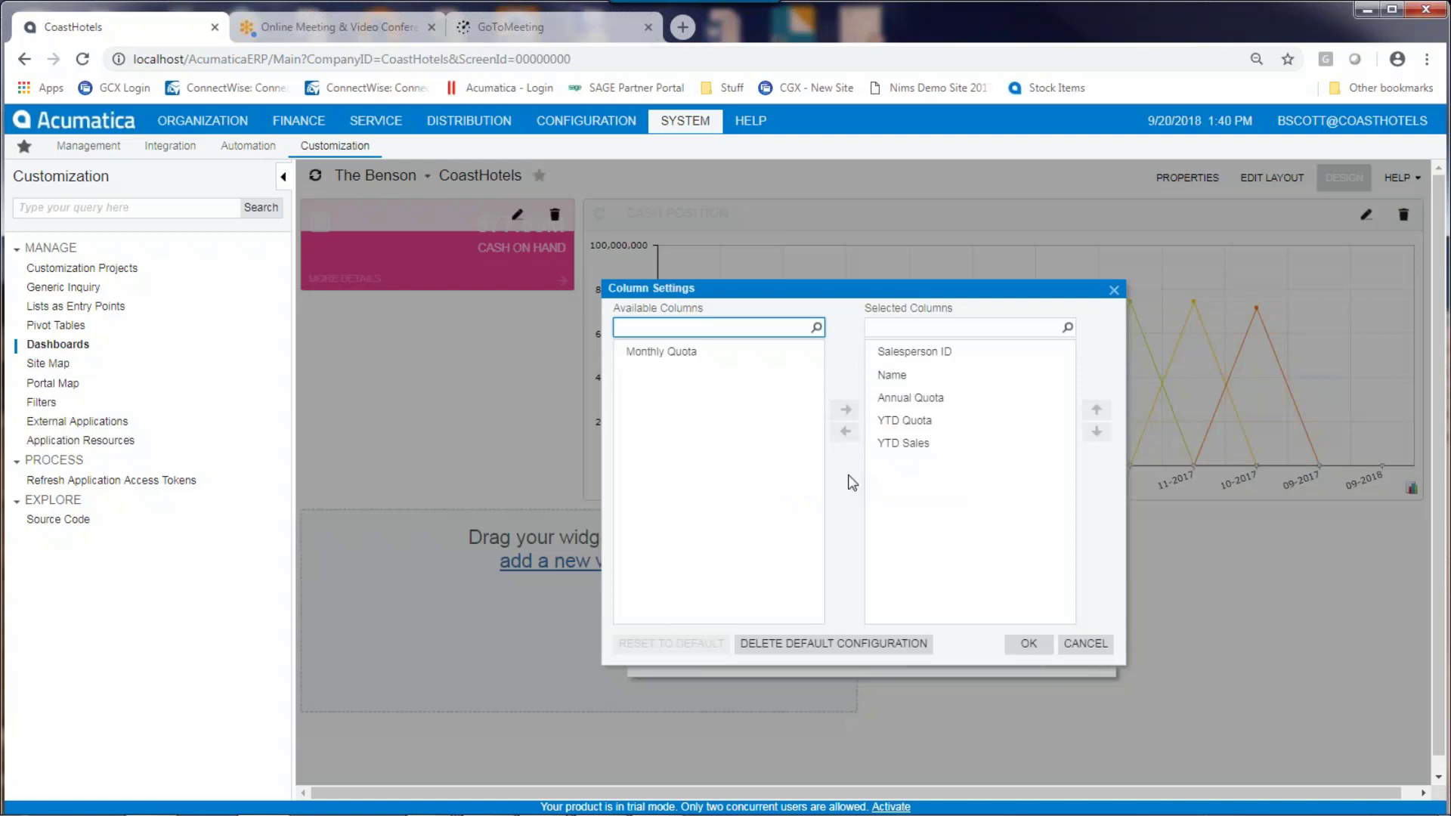
pyautogui.click(904, 379)
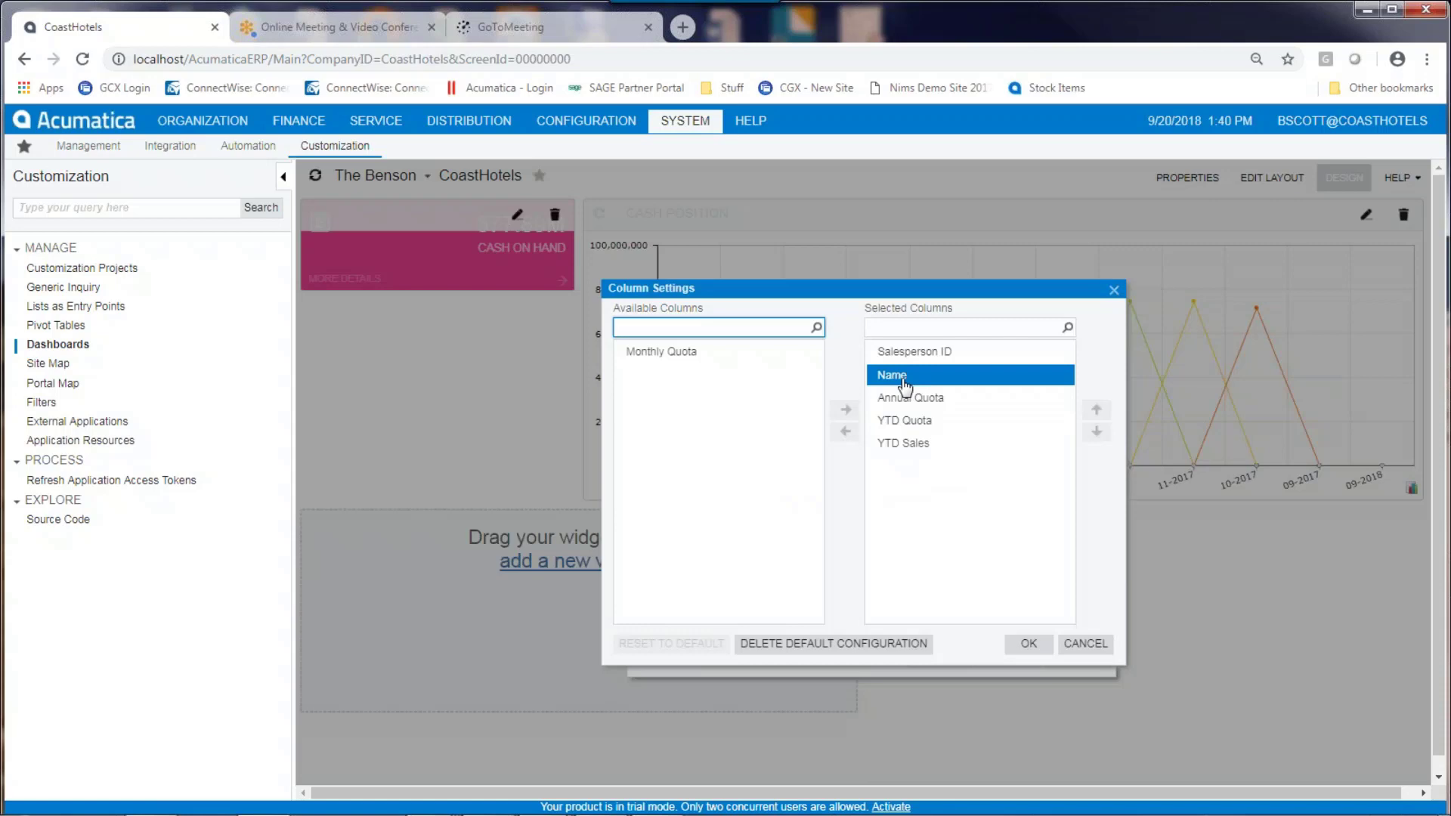
pyautogui.click(914, 358)
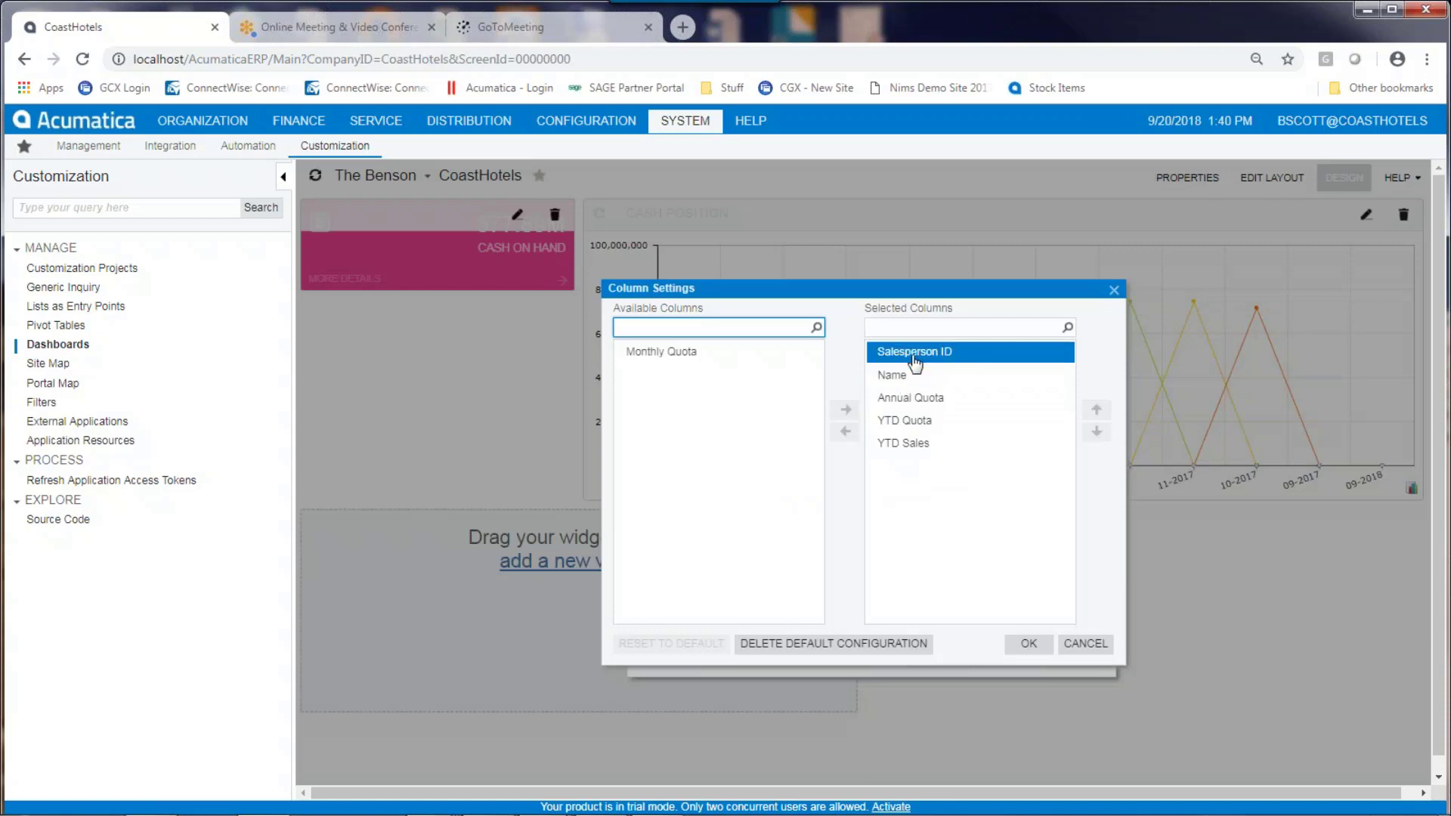
pyautogui.click(845, 431)
pyautogui.click(913, 378)
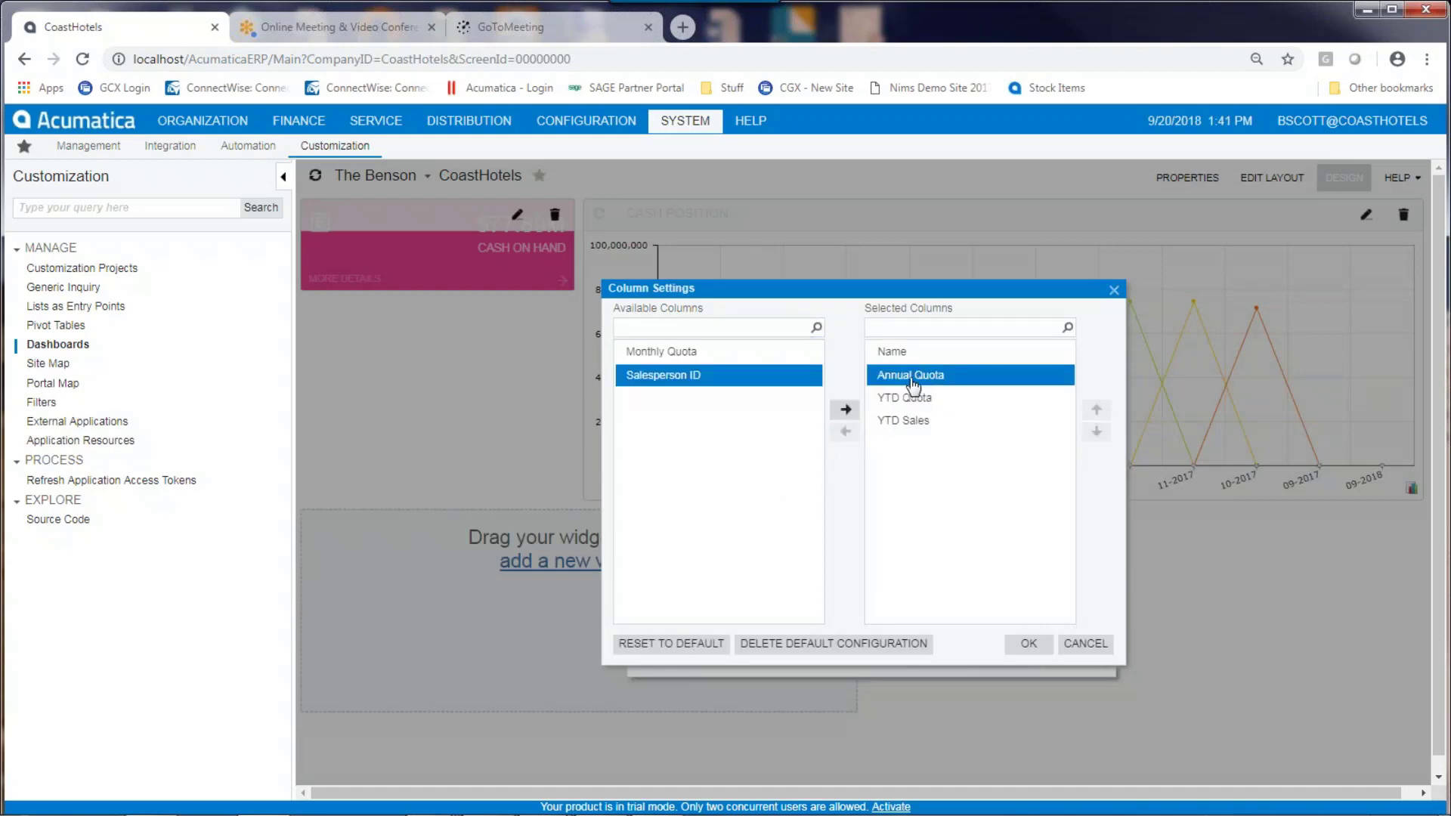
pyautogui.click(845, 431)
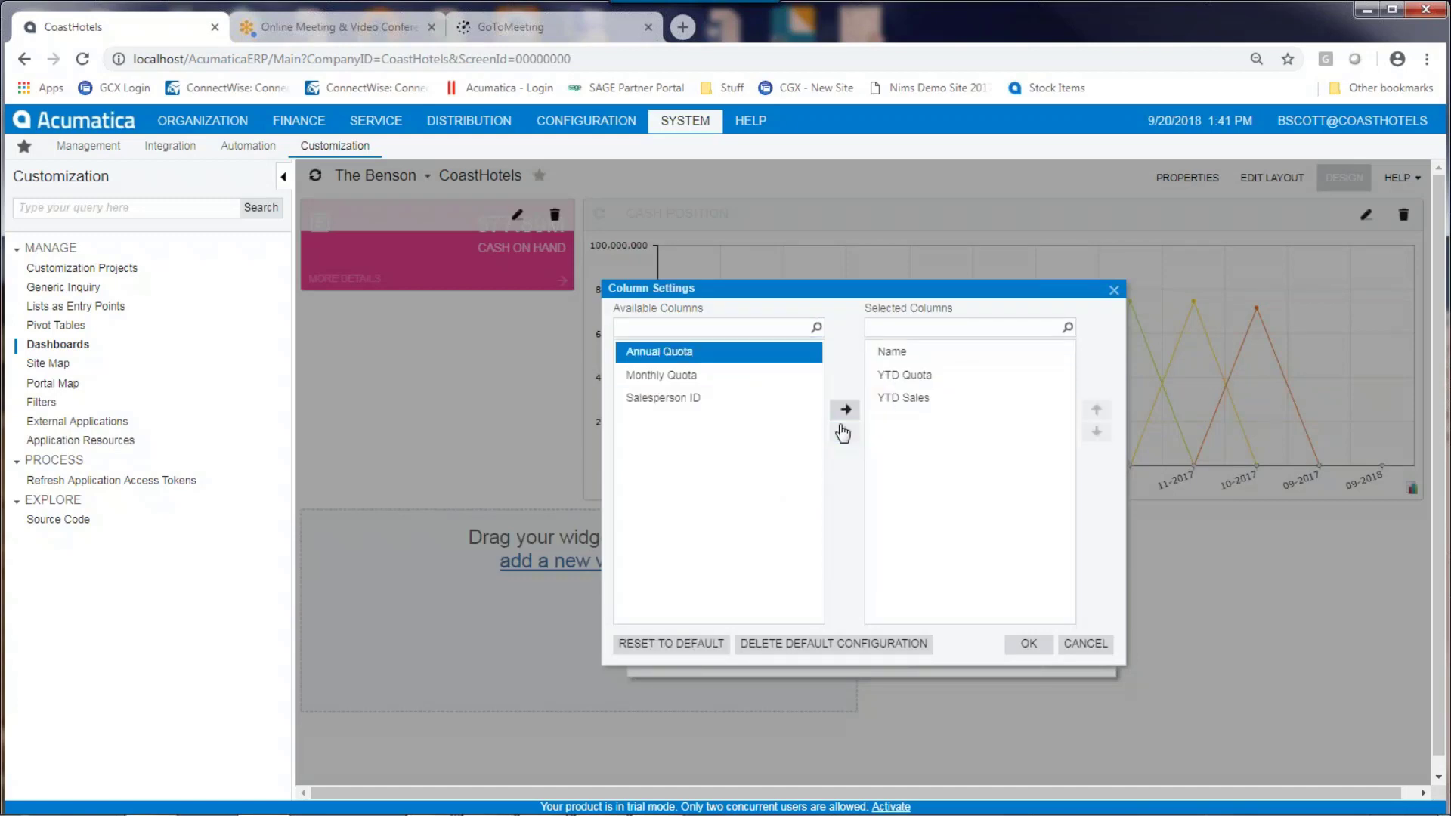
pyautogui.click(1026, 644)
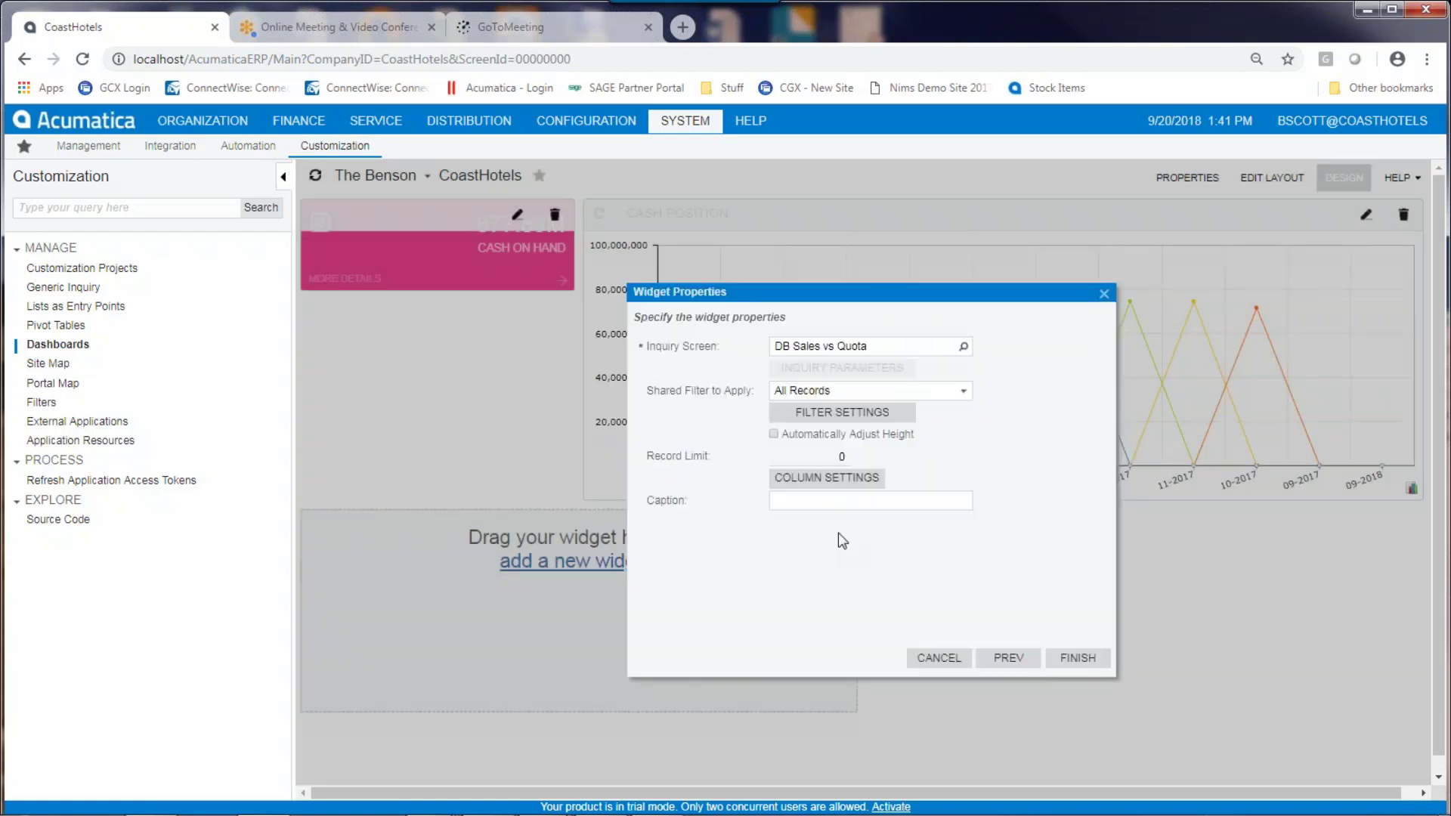
# Caption the table 'Sales Vs Quota', correcting the typo, and finish the widget.
pyautogui.click(823, 497)
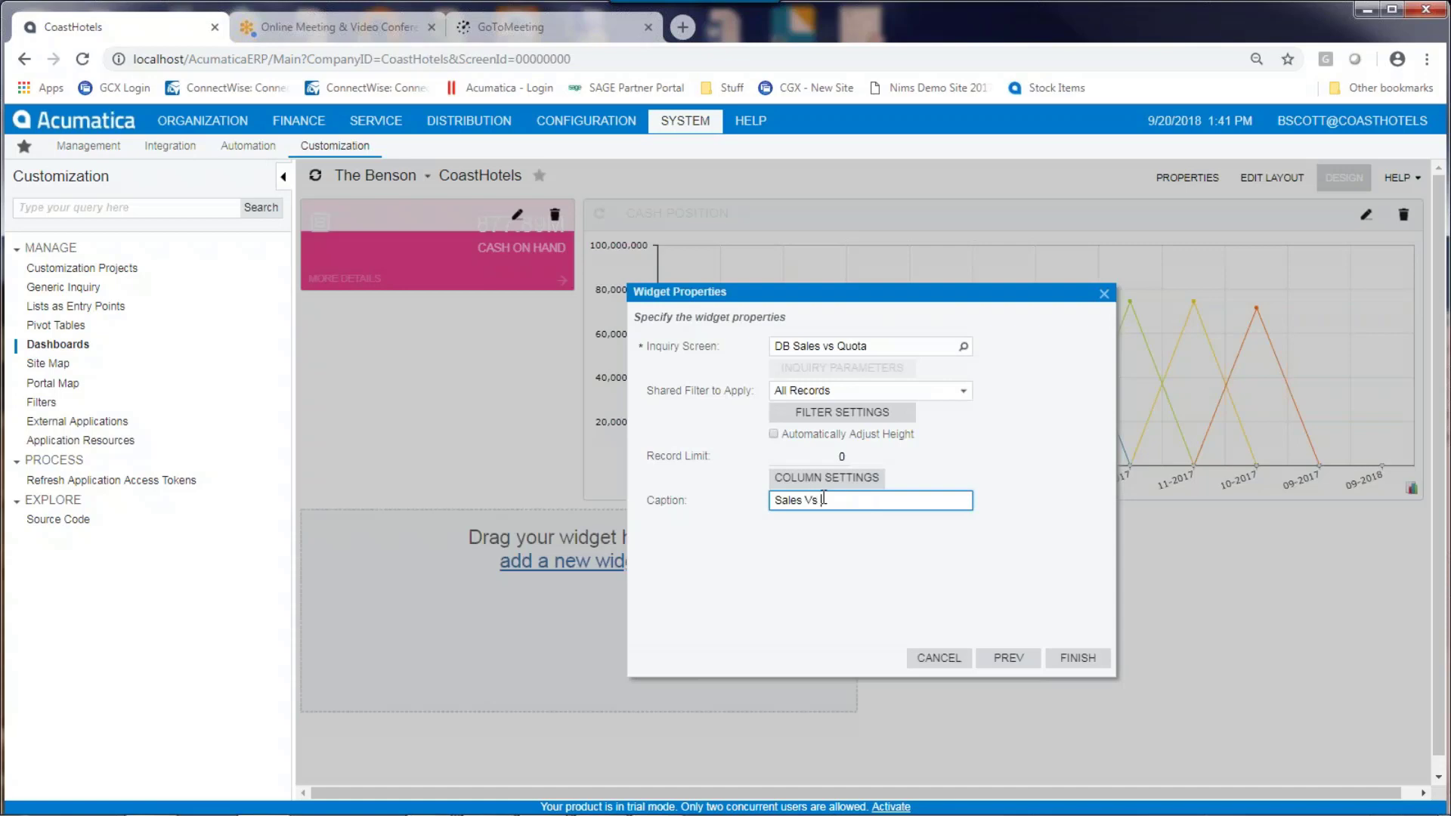
pyautogui.write('ota')
pyautogui.doubleClick(824, 500)
pyautogui.write('Quota')
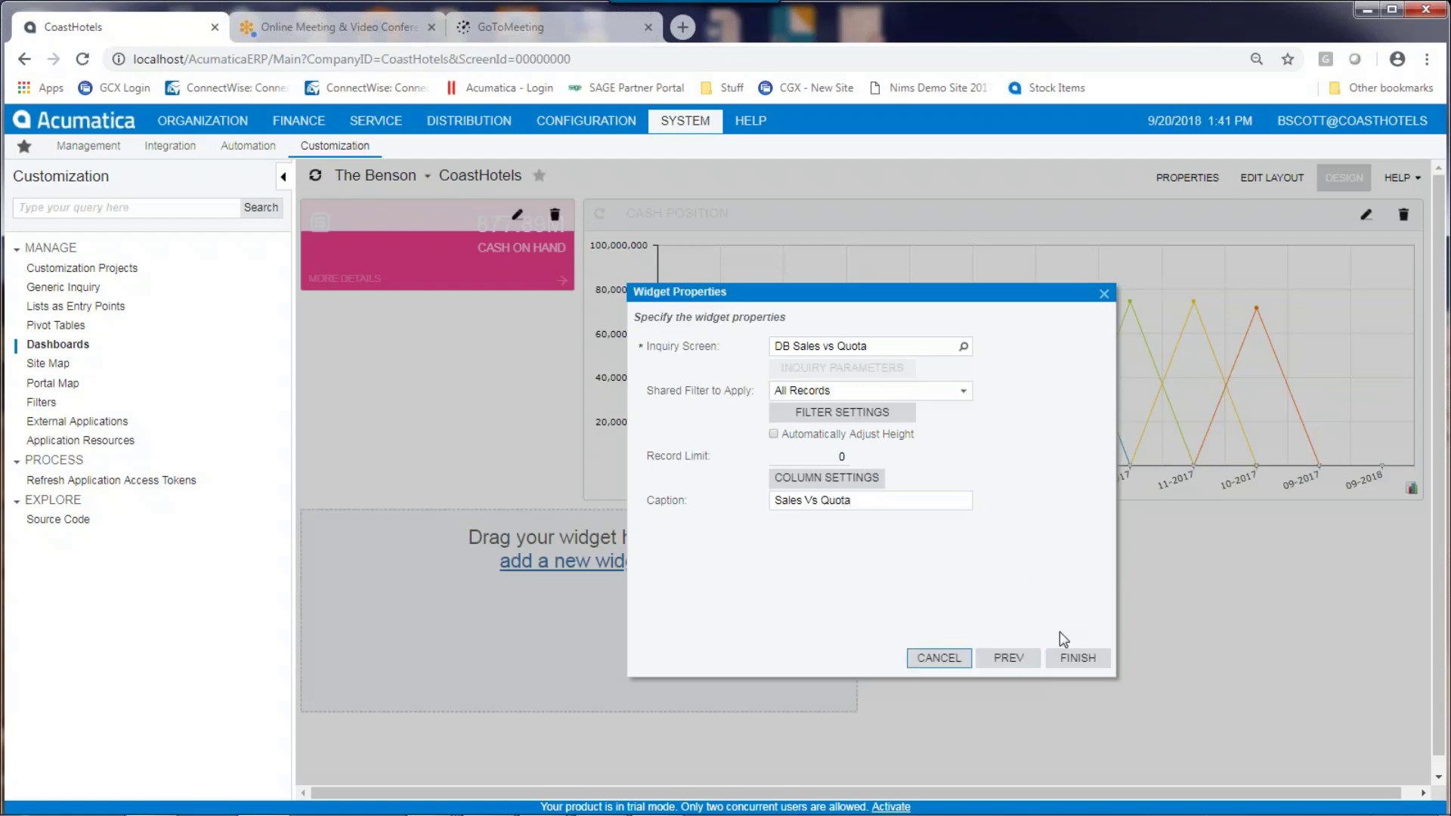
pyautogui.click(1078, 657)
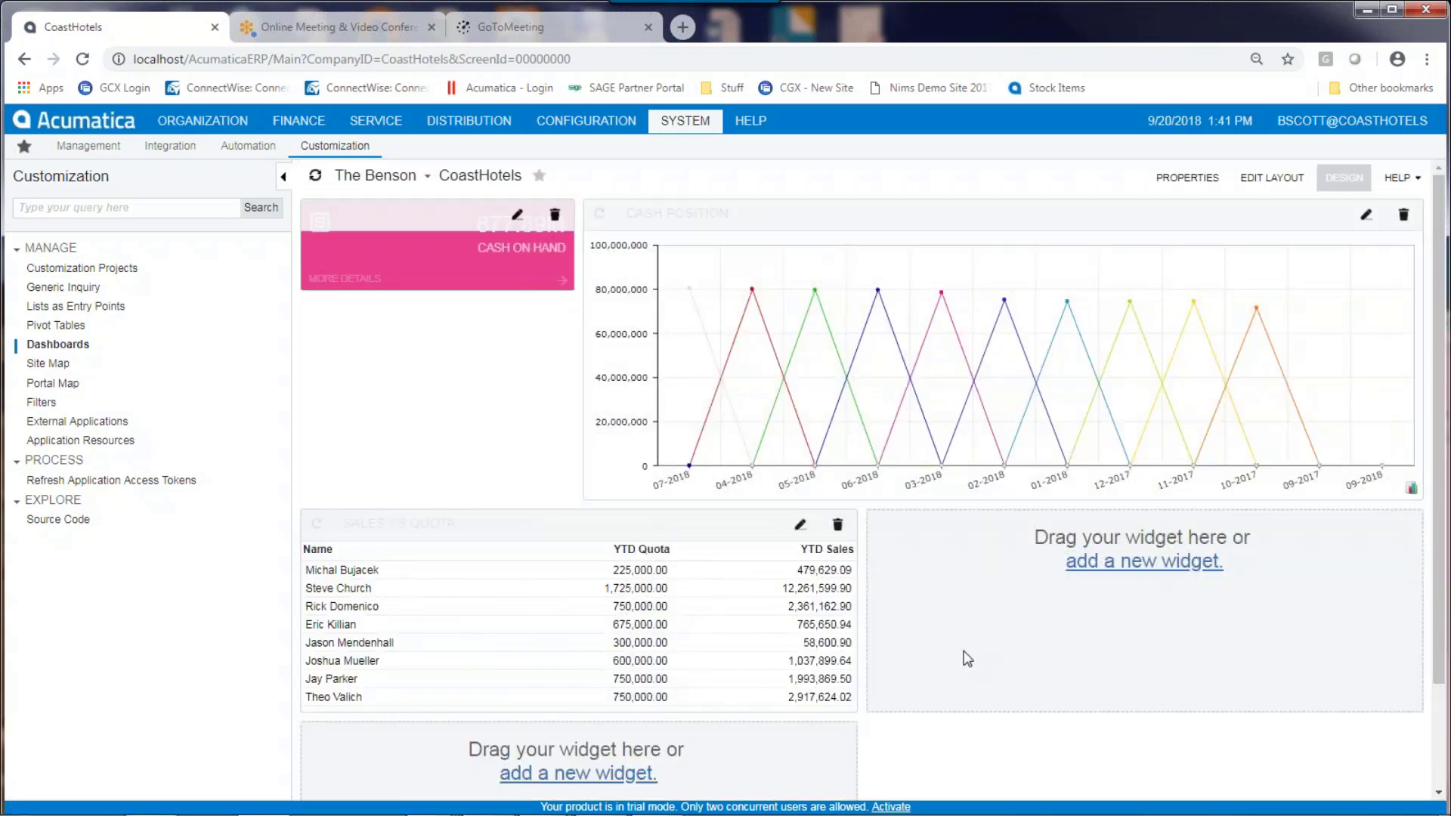
# Exit design mode and open the full DB Sales vs Quota inquiry from the widget title.
pyautogui.click(1346, 187)
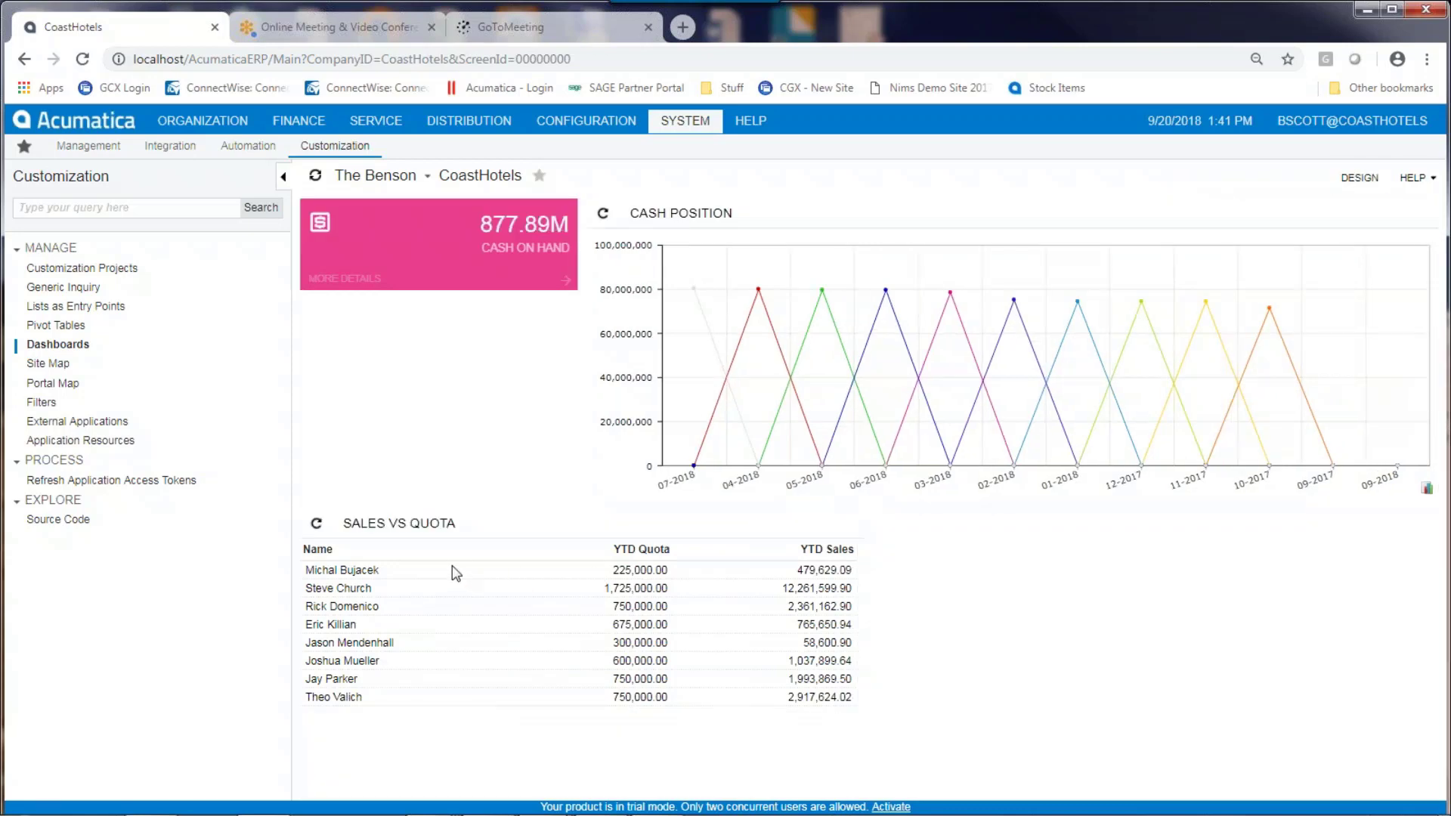
pyautogui.click(408, 529)
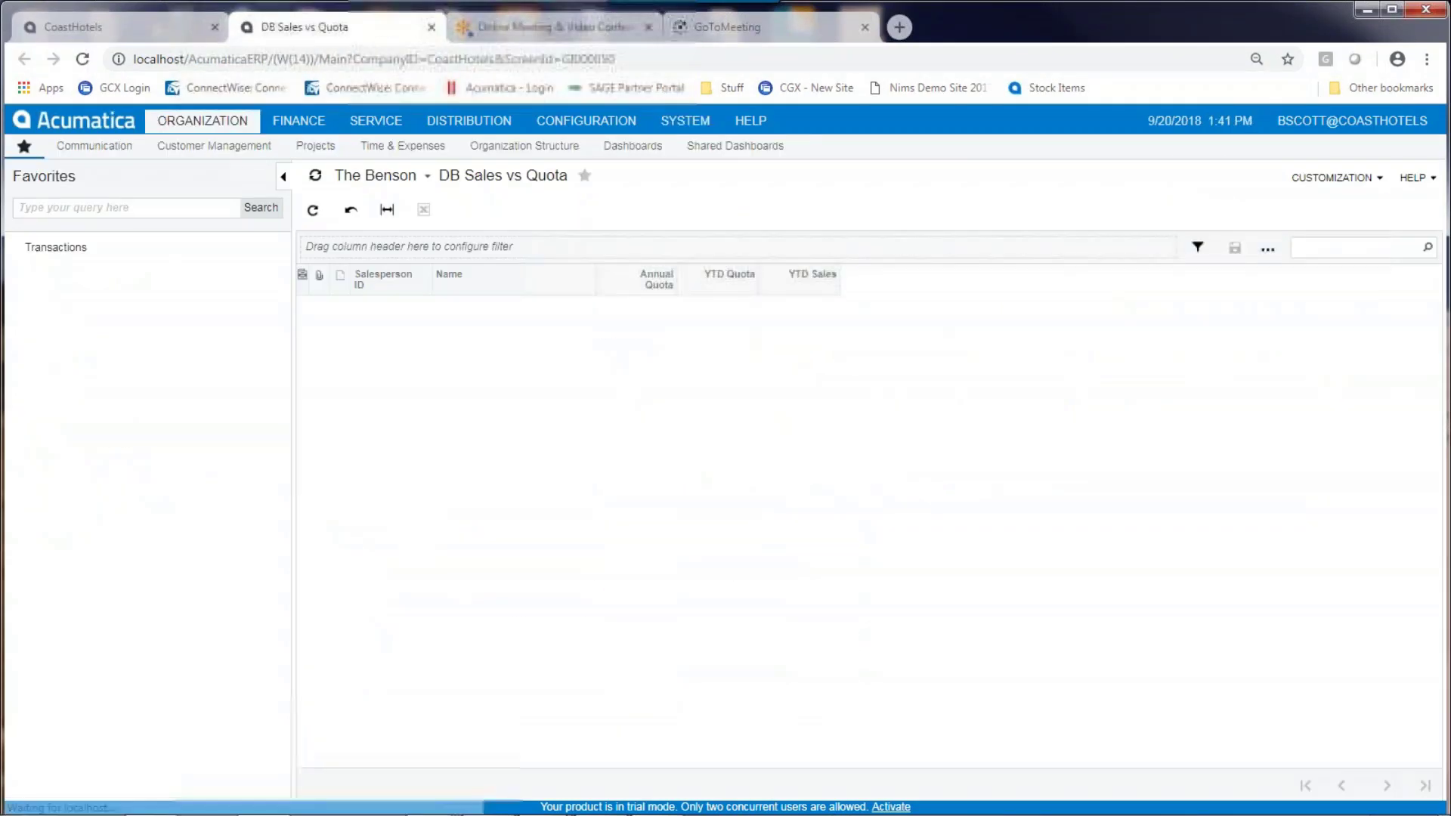